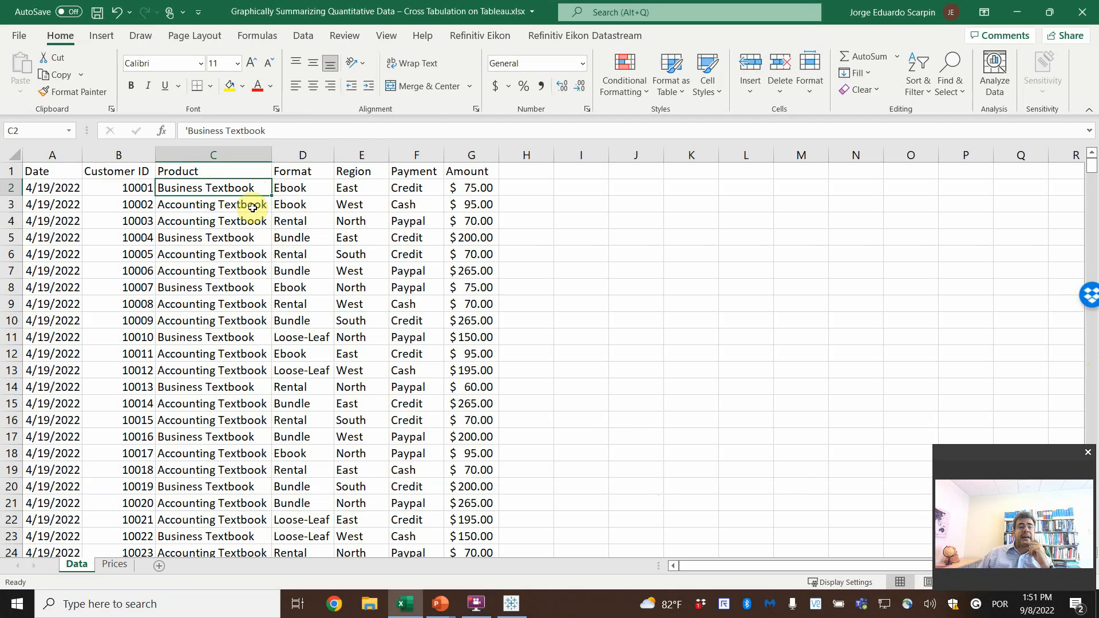
- Examine the Date column of the Data sheet from its header down to the last record and back
click(51, 169)
scroll(46, 216, down, 20)
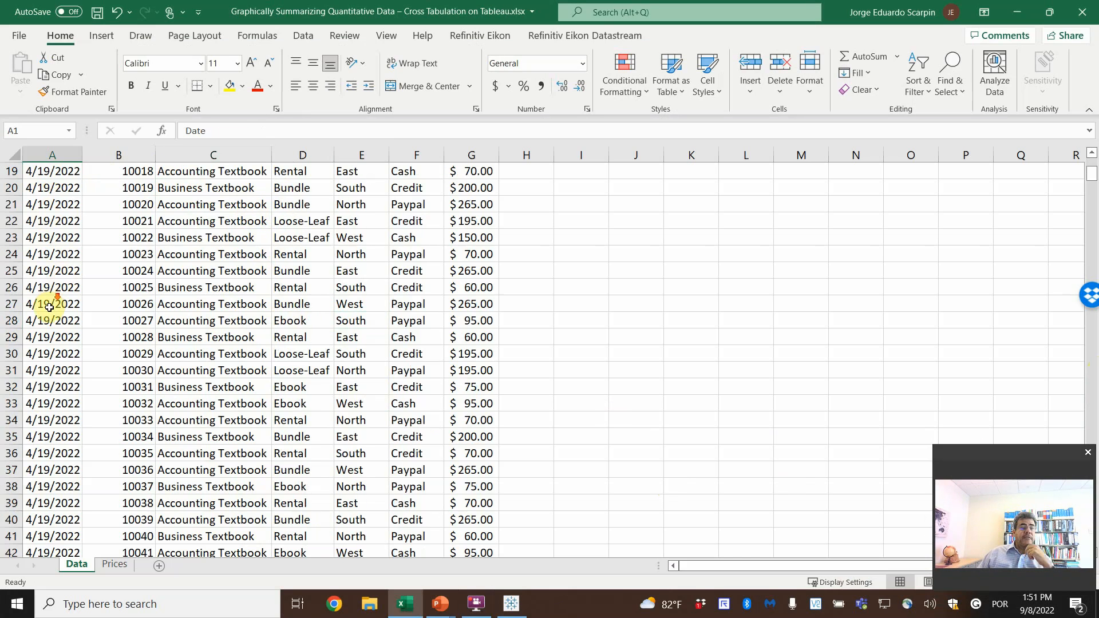
scroll(33, 322, down, 20)
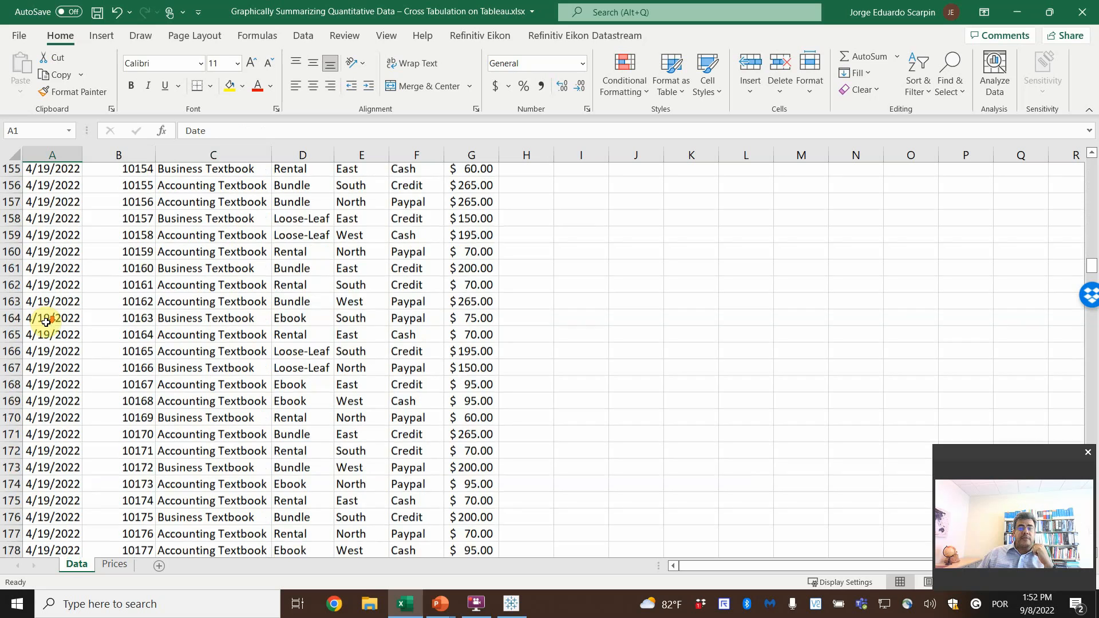
scroll(46, 321, down, 20)
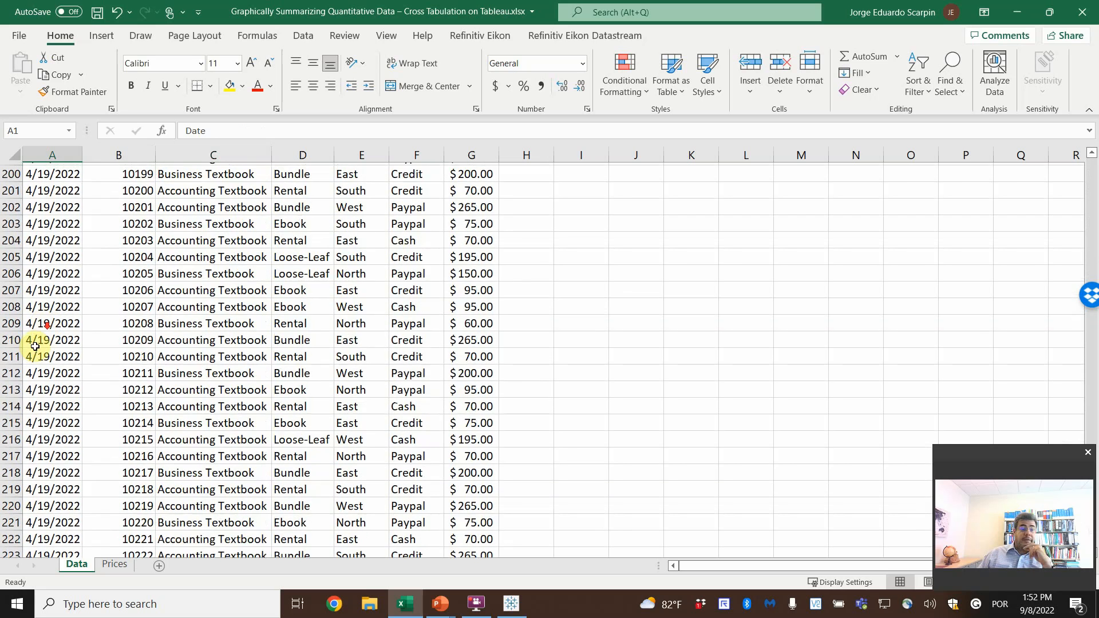
scroll(34, 360, down, 17)
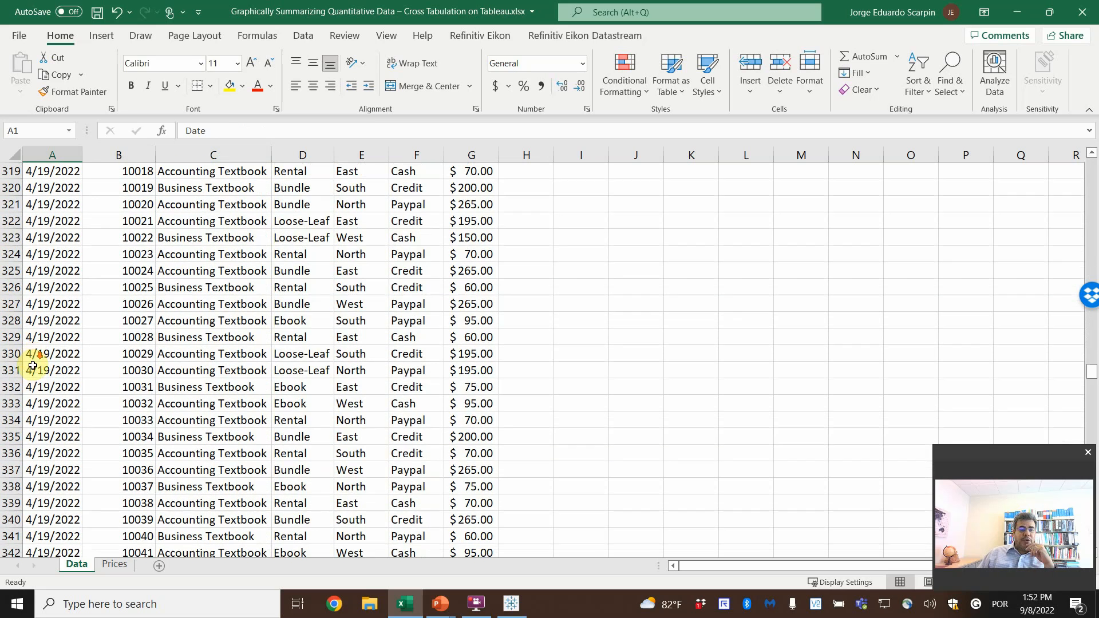
click(64, 373)
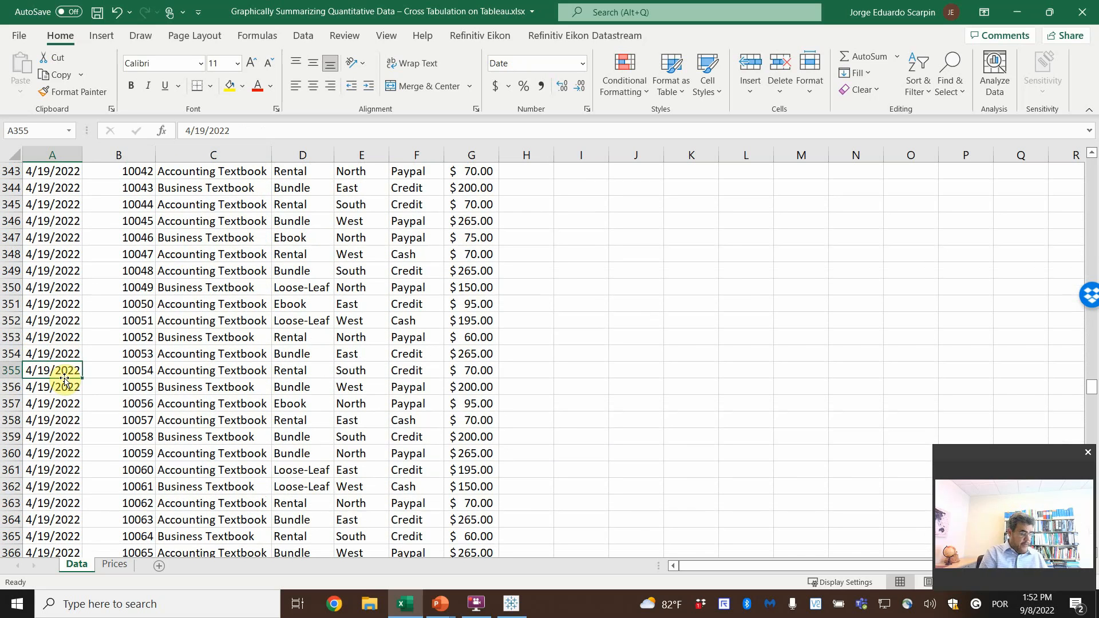
key(ctrl+Down)
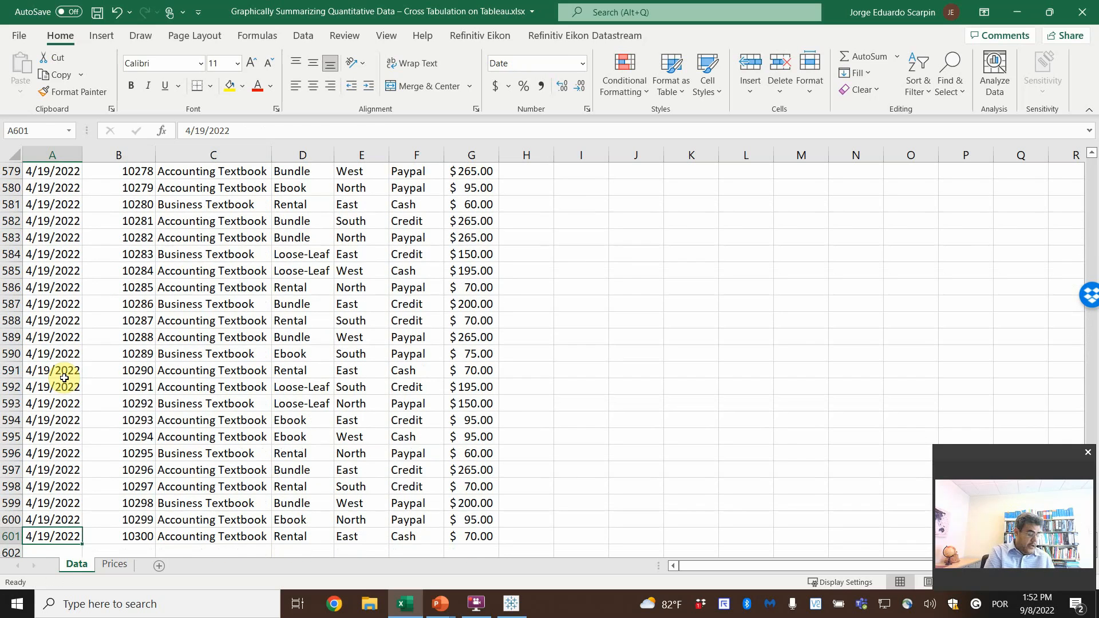
key(ctrl+Up)
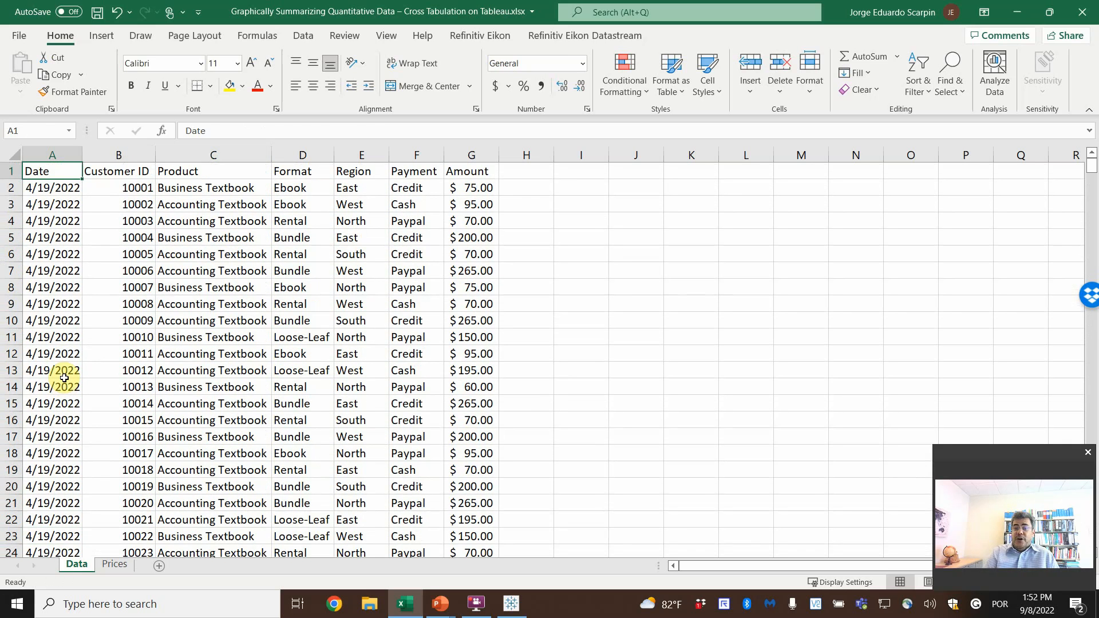
- Examine the Customer ID column down to its last records and return to its header
key(Right)
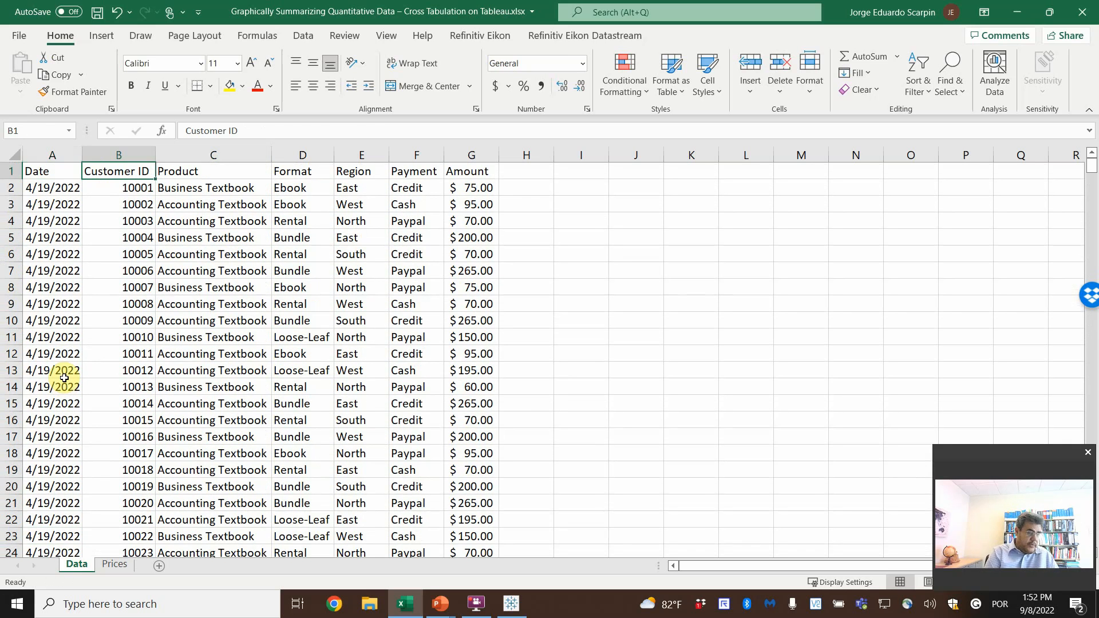
key(ctrl+Down)
key(Up)
key(Up)
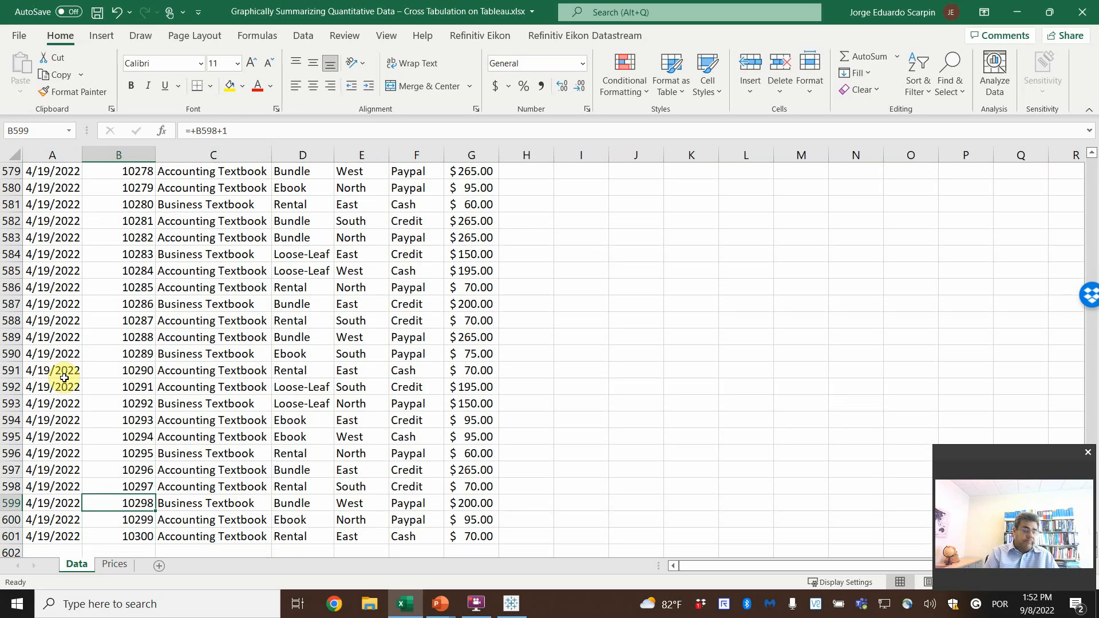
key(ctrl+Up)
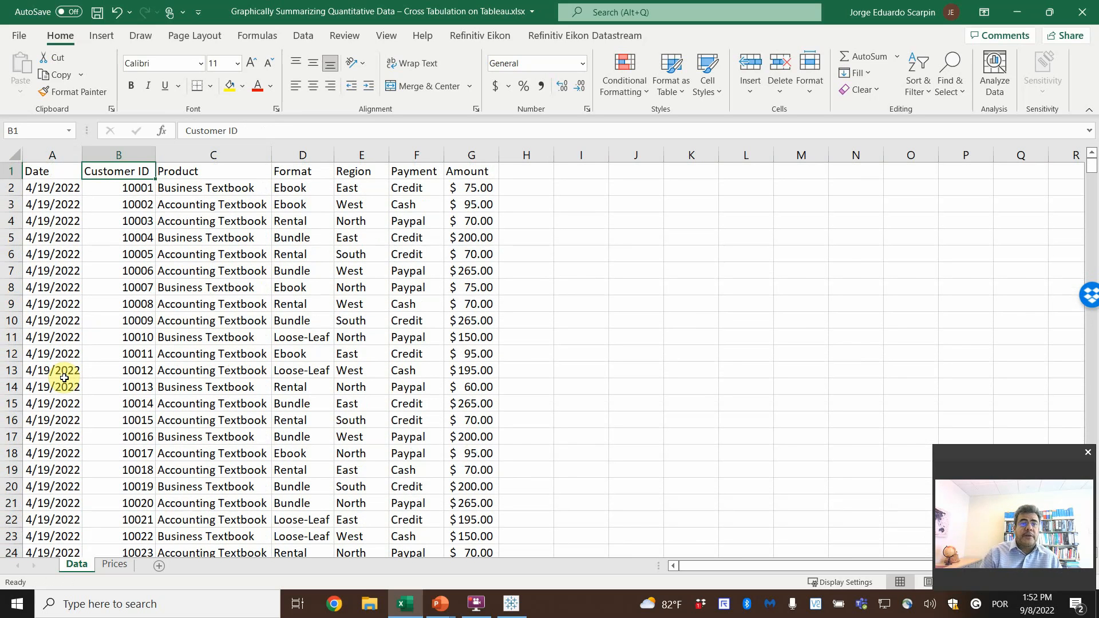
- Review the Product, Format, Region, Payment and Amount column headers, ending back on the Date header
key(Right)
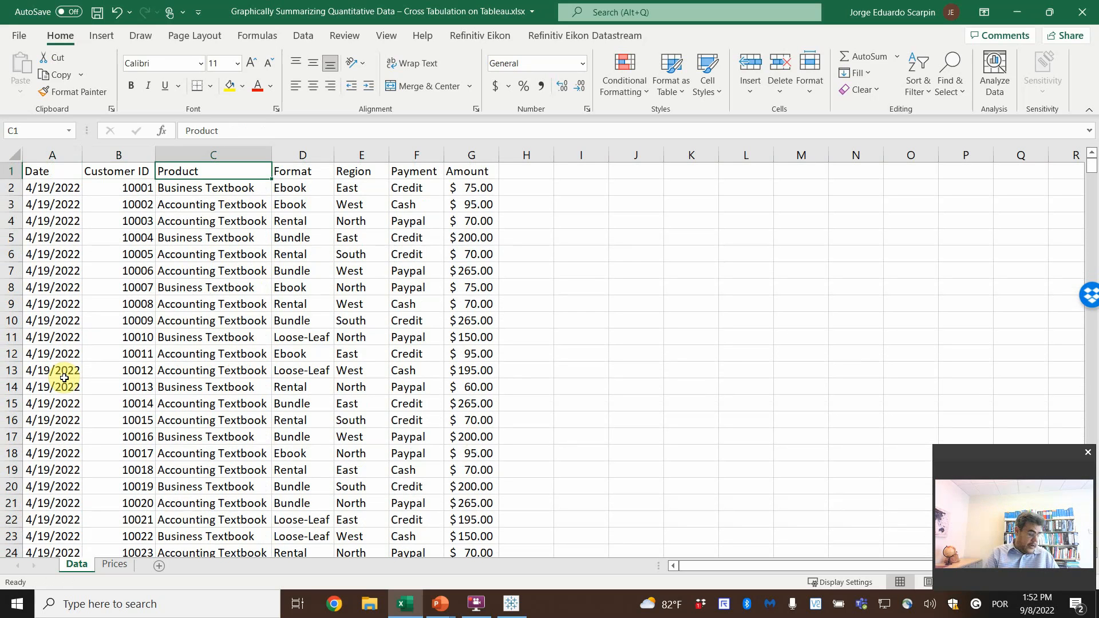
key(Right)
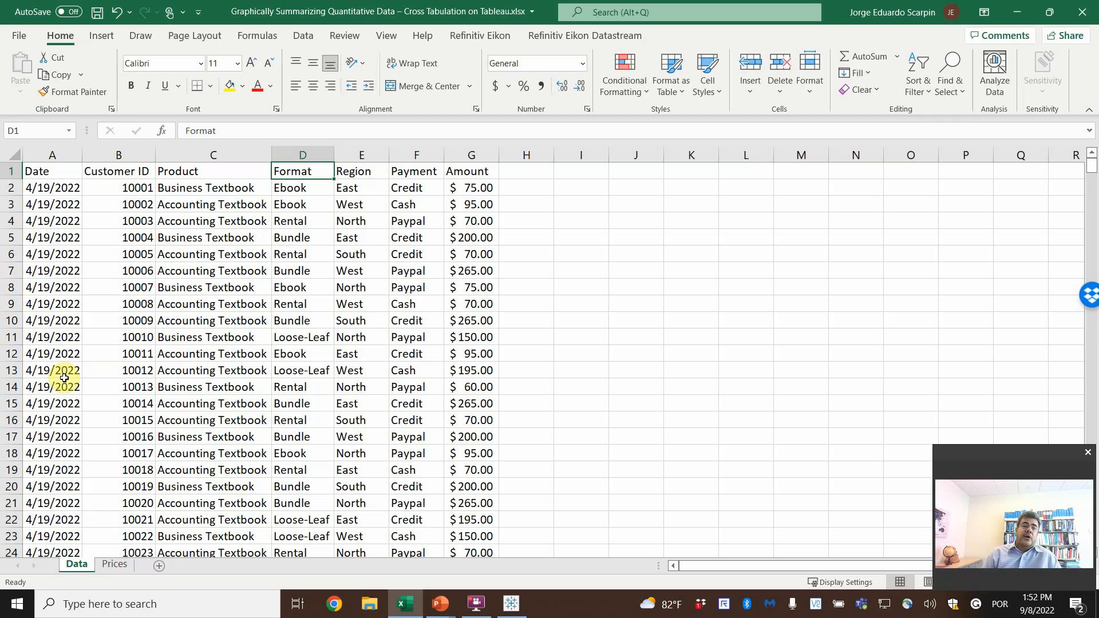
key(Right)
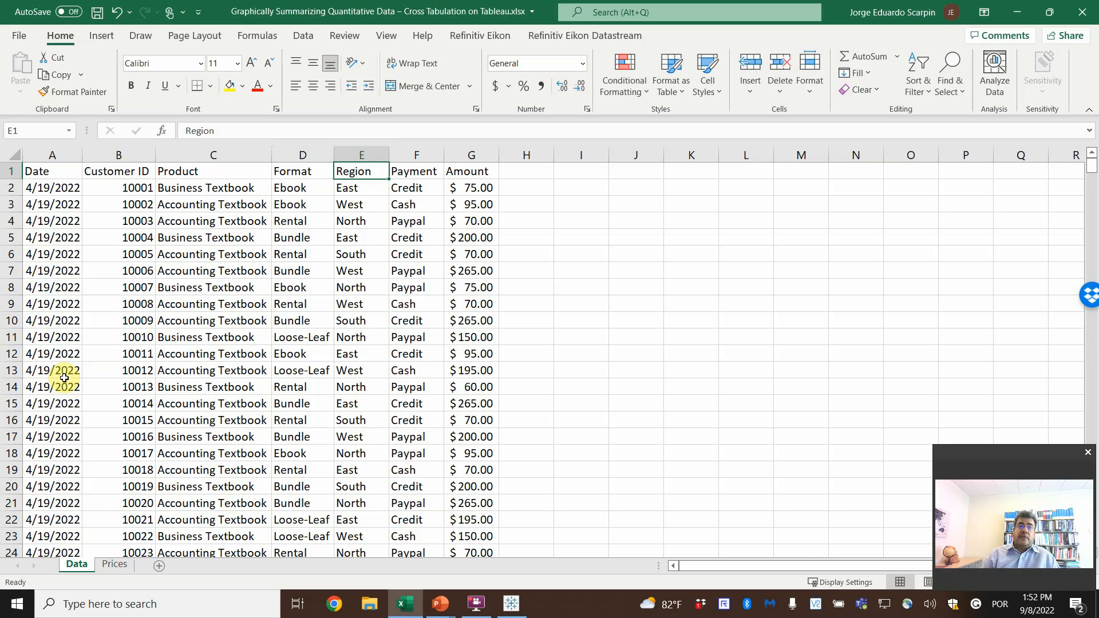
key(Right)
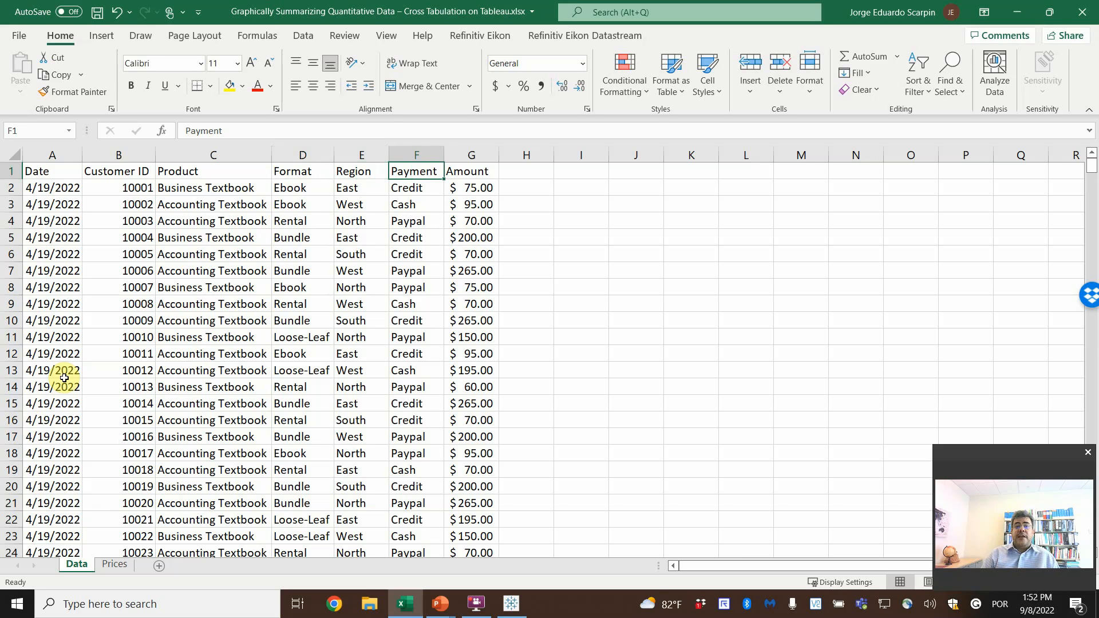
key(Right)
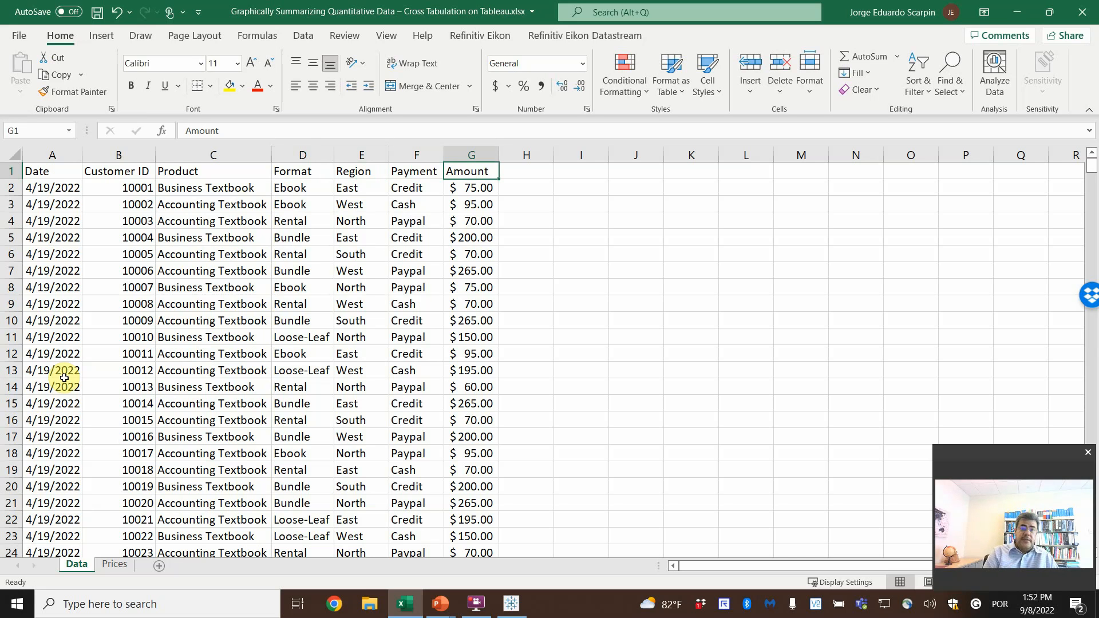
key(Left)
key(Left)
key(Left)
key(Left)
key(Left)
key(Left)
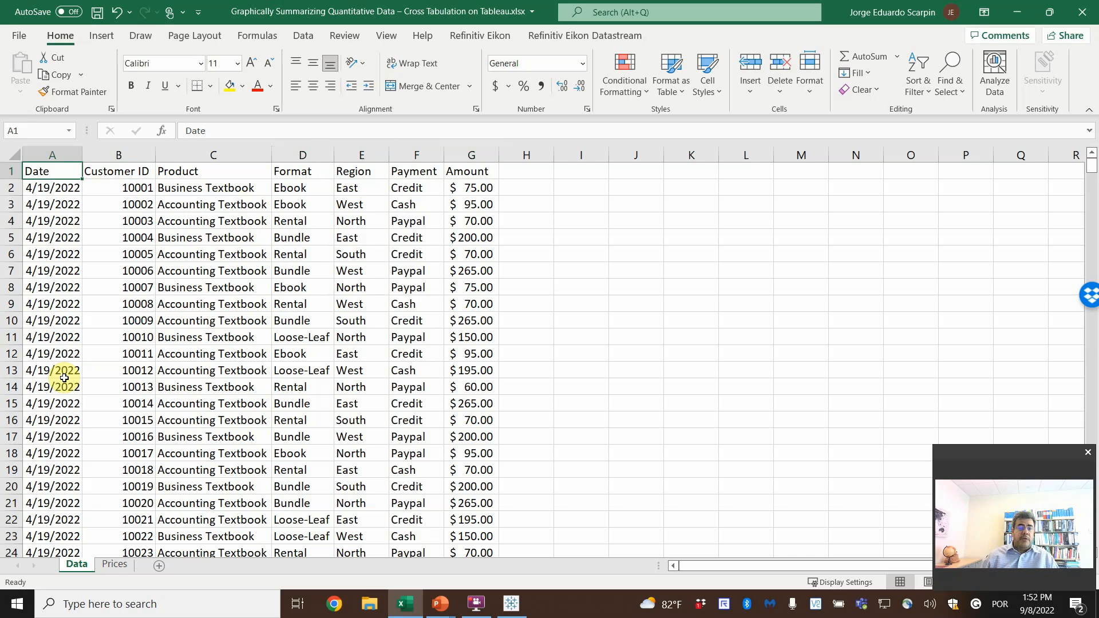
- Check the accounting and business textbook prices per format on the Prices sheet and return to the Data sheet
click(114, 565)
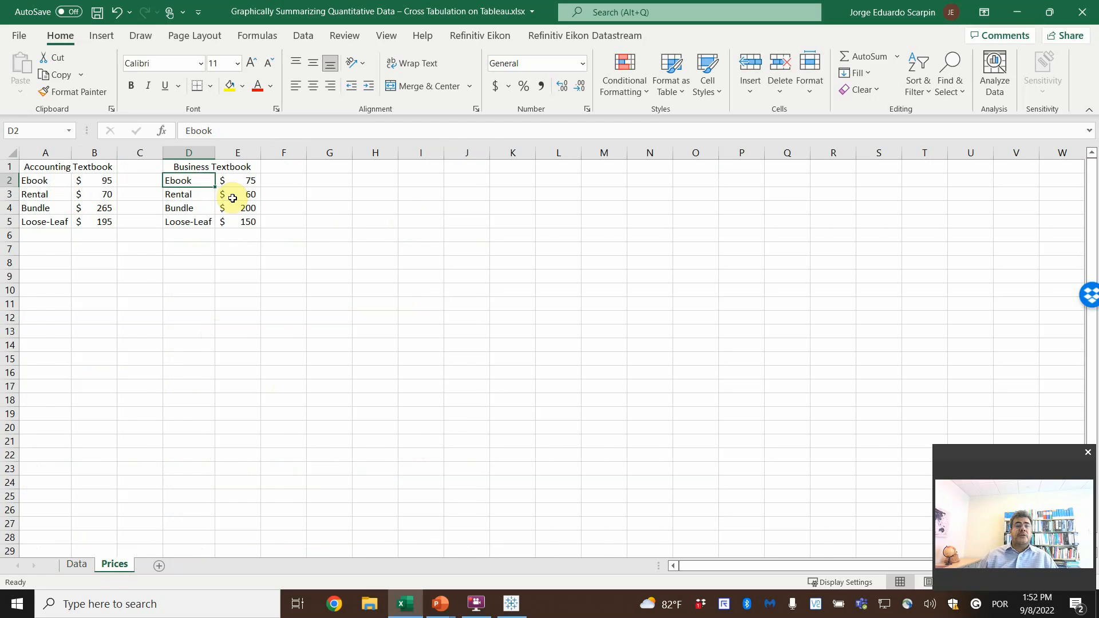
click(77, 565)
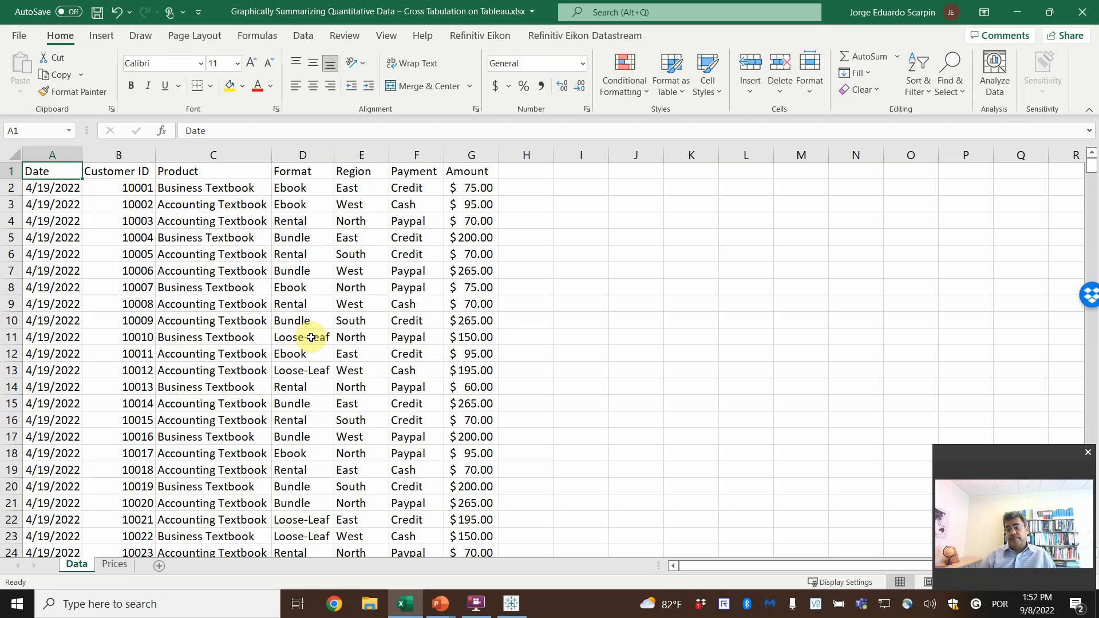
- Close the workbook with its changes saved and switch to Tableau
click(1085, 7)
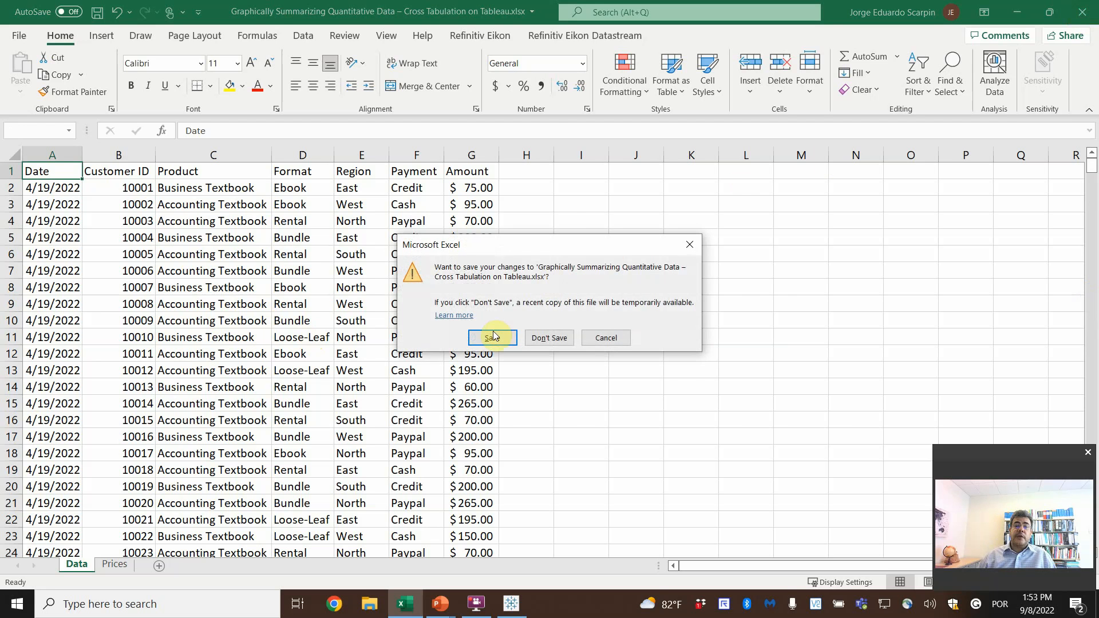
click(492, 337)
click(481, 602)
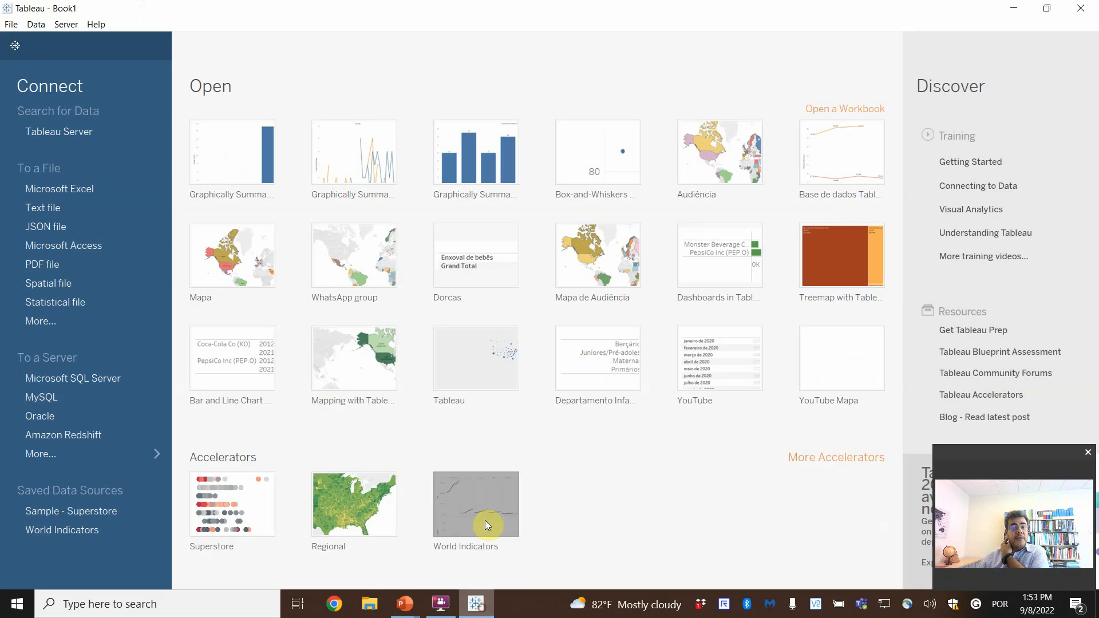
- Connect to the Excel file "Graphically Summarizing Quantitative Data – Cross Tabulation on Tableau.xlsx"
click(88, 197)
click(265, 229)
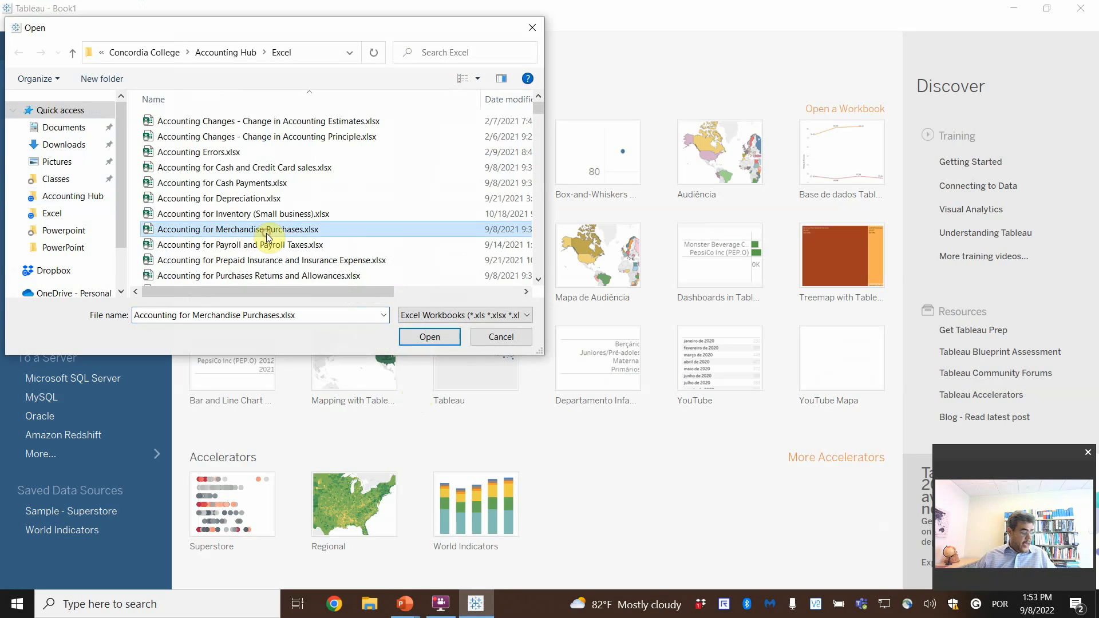
key(g)
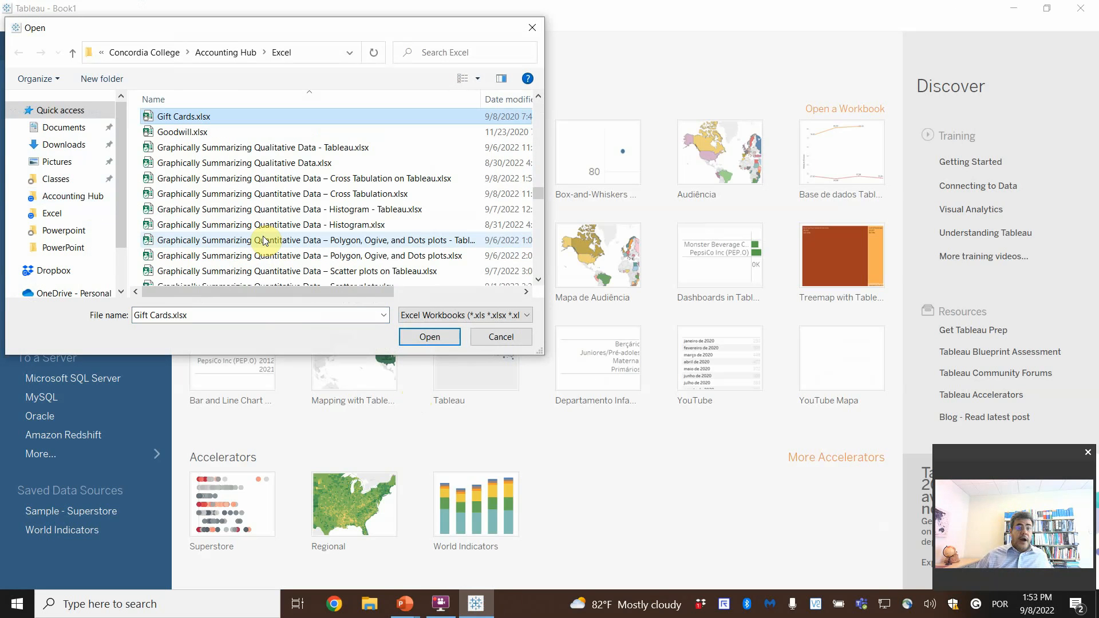
double_click(393, 179)
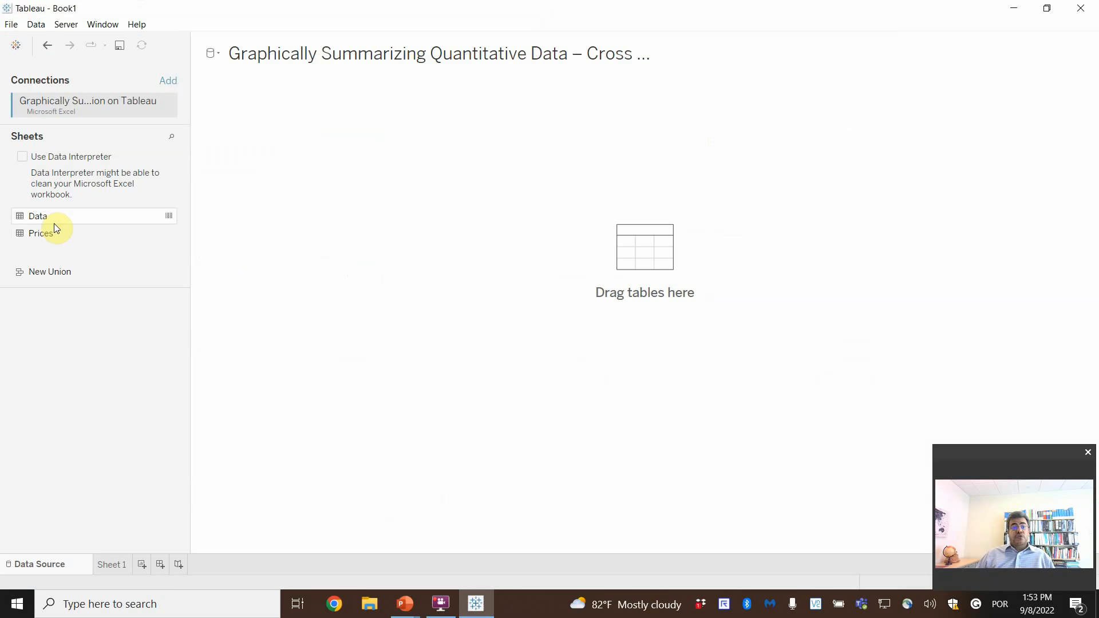
- Add the Data sheet as the data source table and open the Sheet 1 worksheet
drag(59, 220, 342, 146)
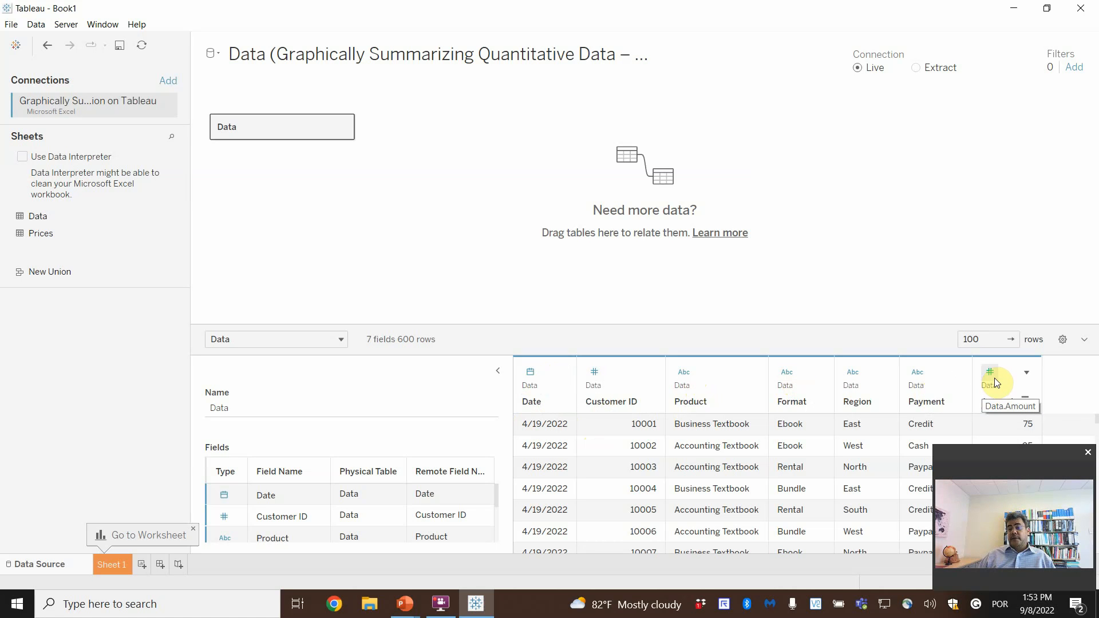
click(116, 562)
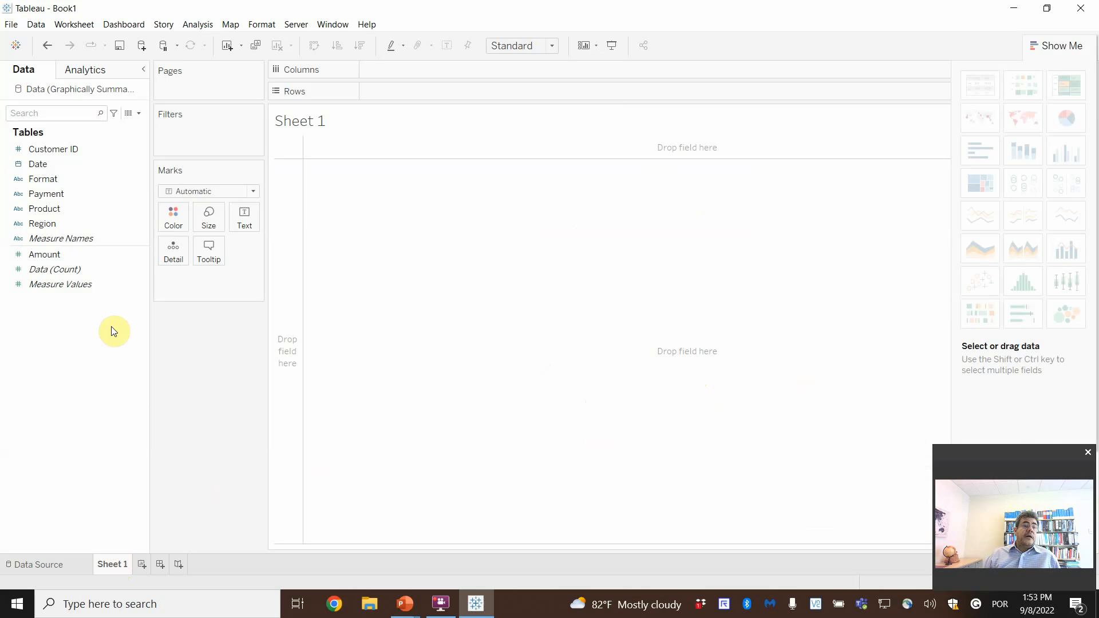
- Check the conversion options of the Customer ID and Amount fields without changing either field
click(94, 153)
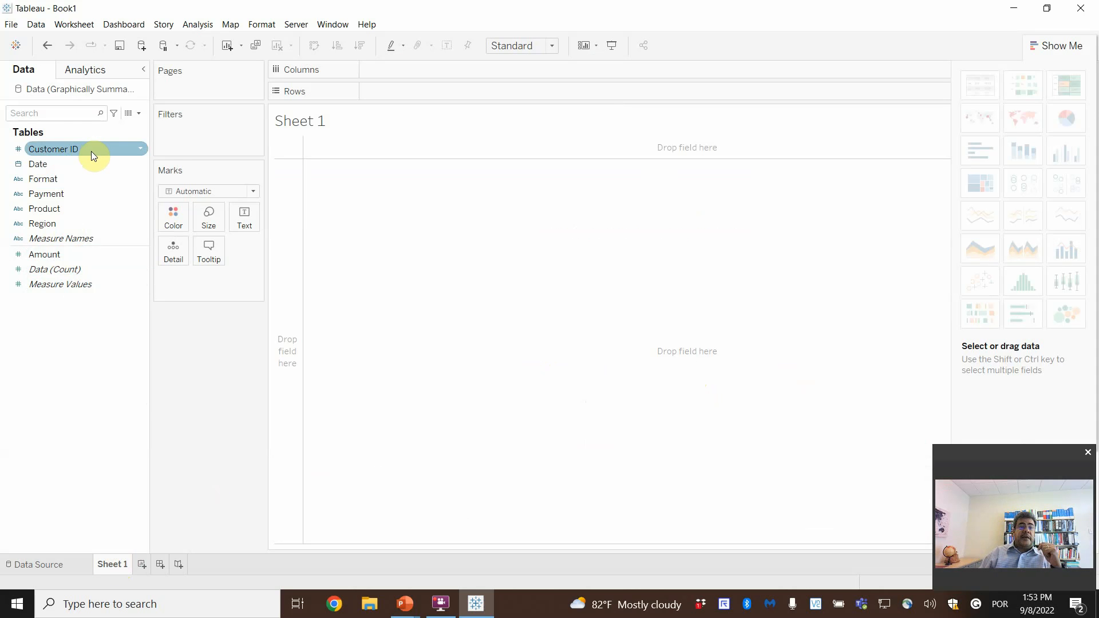
click(138, 148)
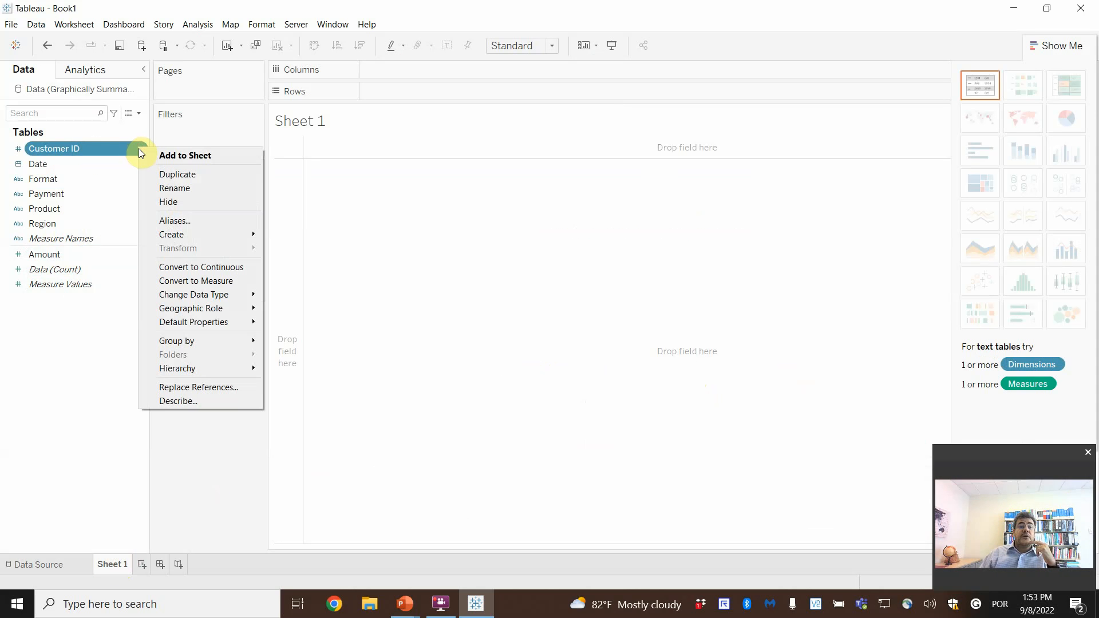
click(87, 253)
click(139, 256)
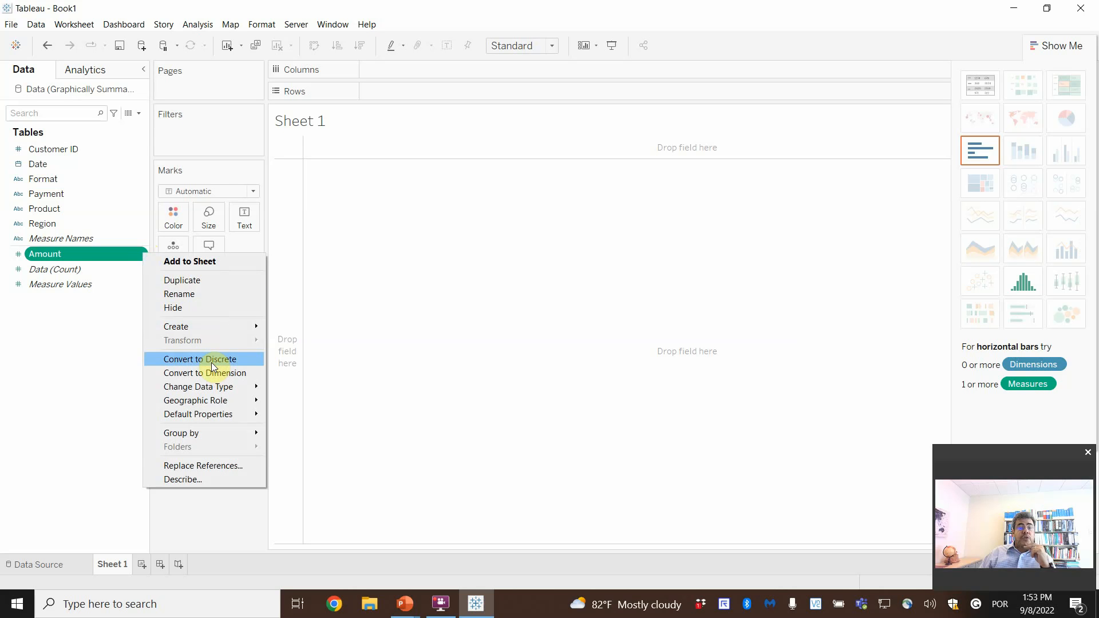
click(206, 140)
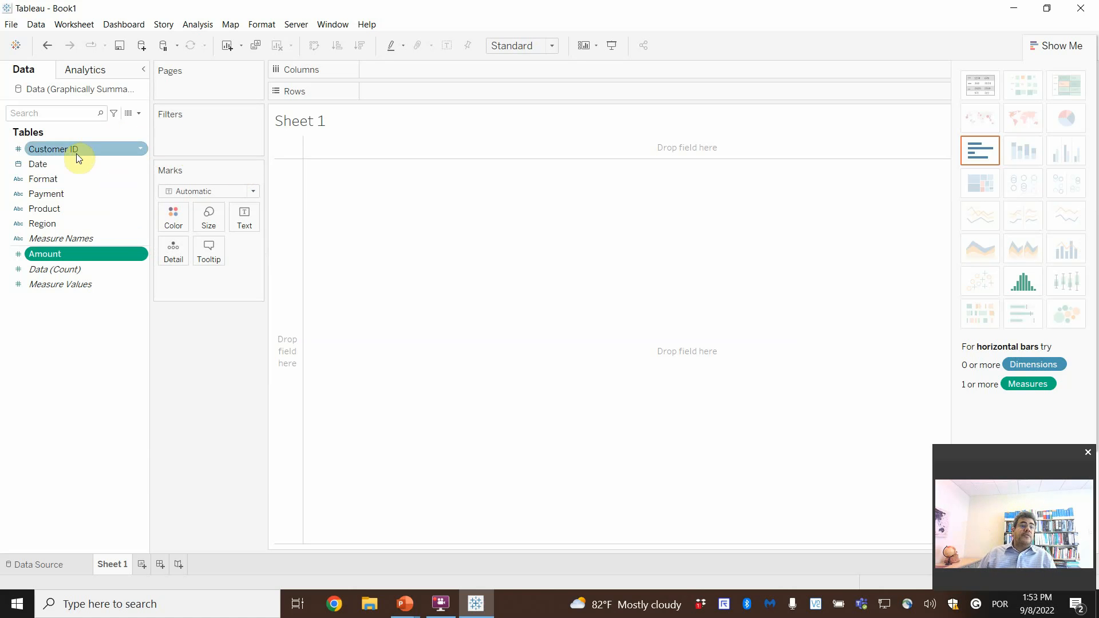
- Build a cross tabulation with Format as columns, Payment as rows and Data (Count) as the cell values
drag(51, 181, 395, 70)
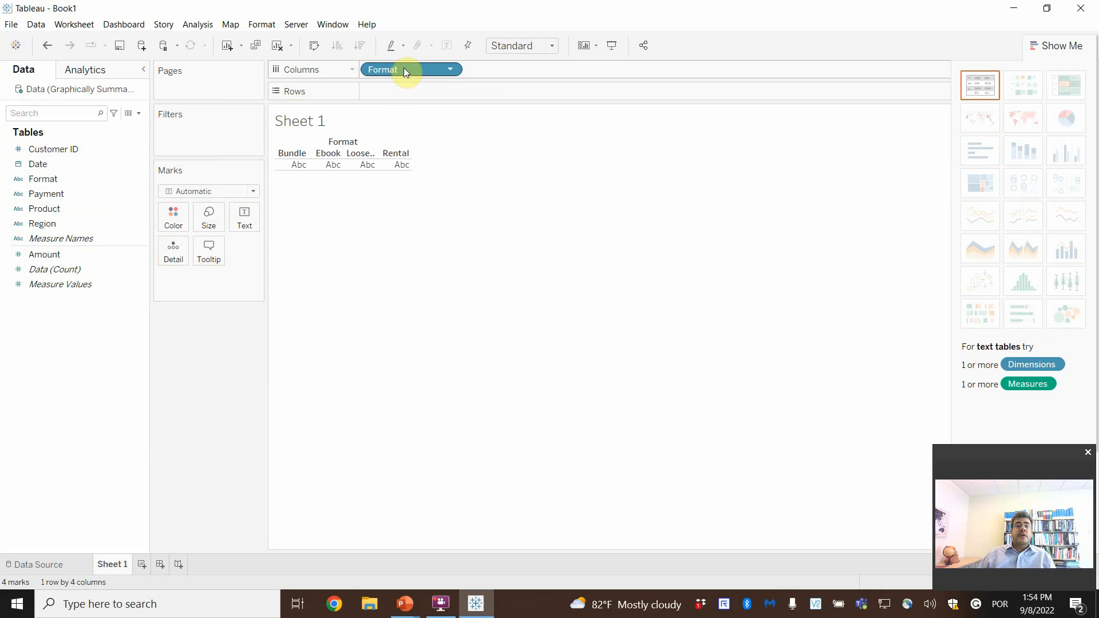
mouse_move(409, 73)
mouse_down()
mouse_move(404, 96)
mouse_move(421, 71)
mouse_up()
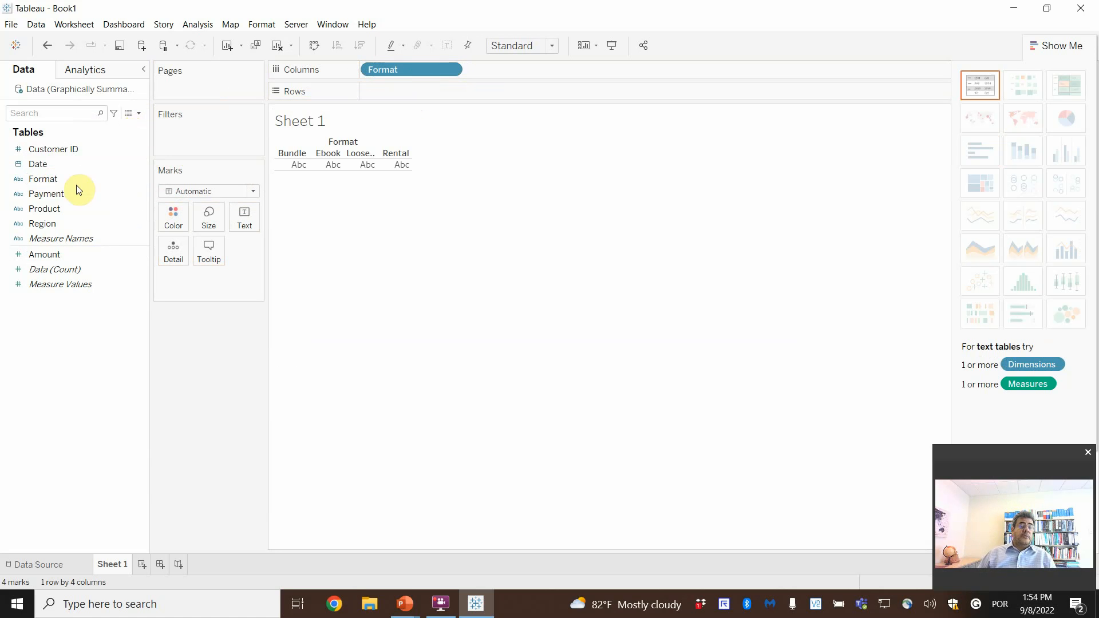
drag(78, 191, 422, 90)
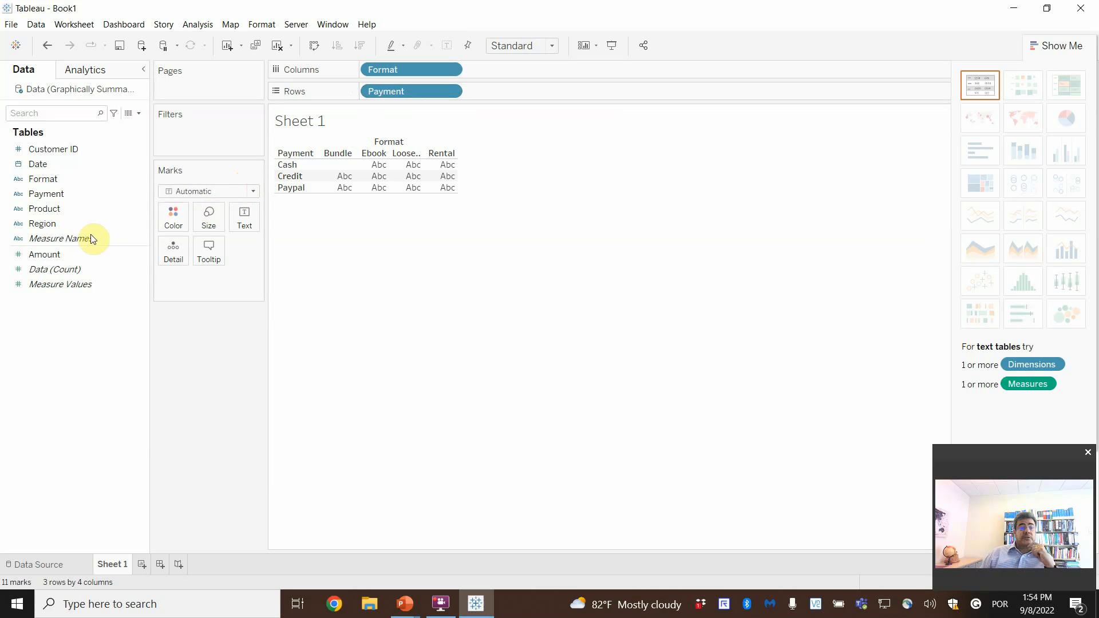
drag(51, 270, 352, 173)
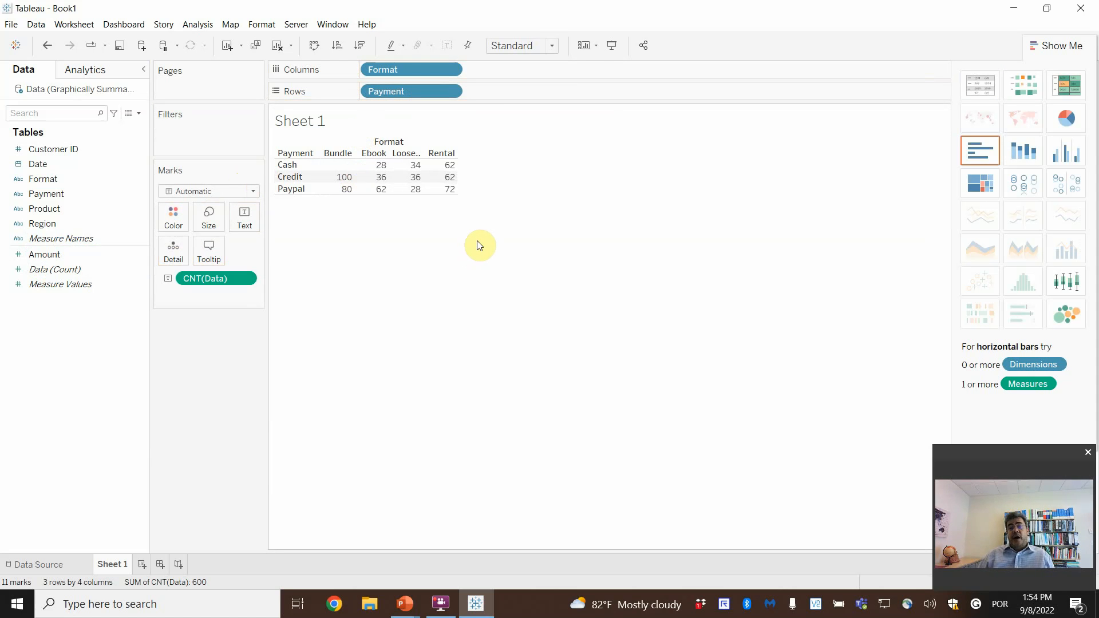
- Add grand totals for both the rows and the columns of the cross tabulation and widen its columns to show the full headers
mouse_move(343, 182)
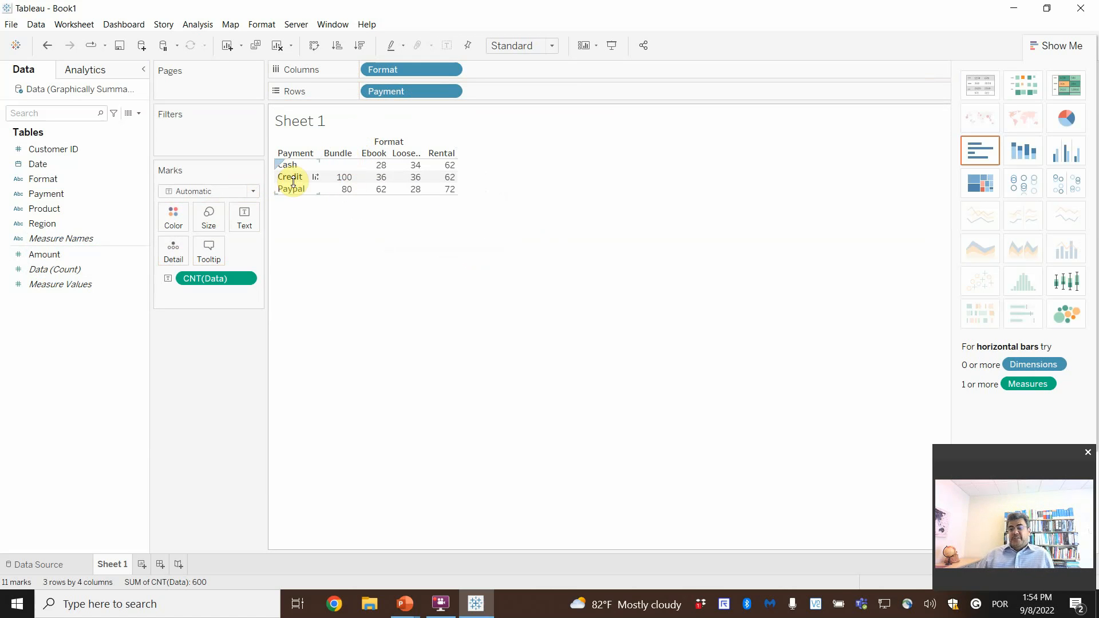
click(88, 71)
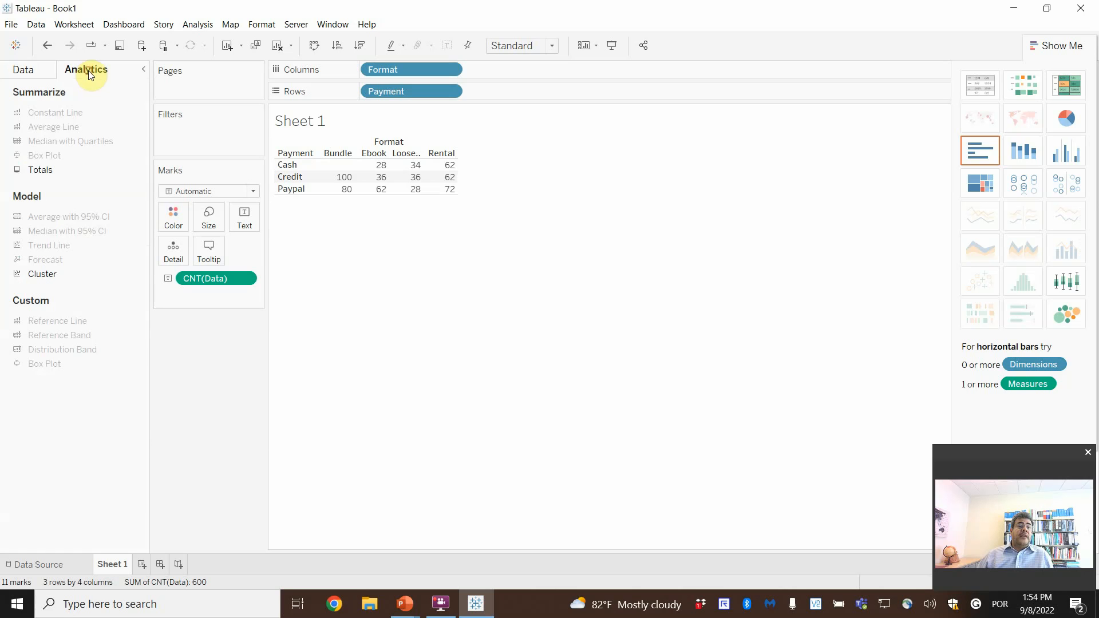
drag(42, 171, 448, 164)
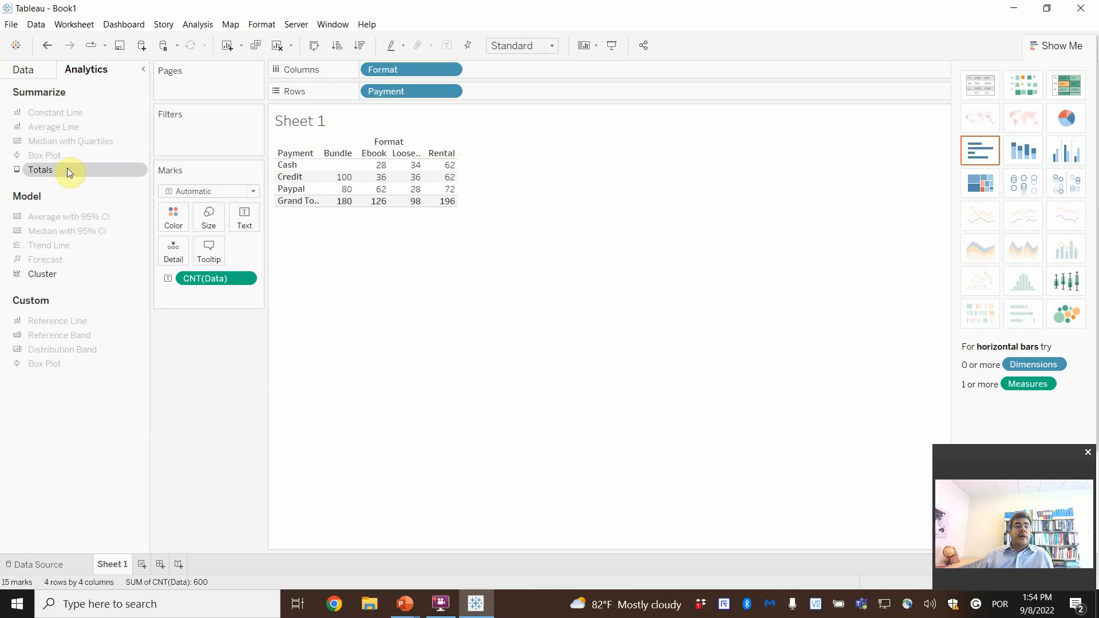
drag(67, 168, 534, 161)
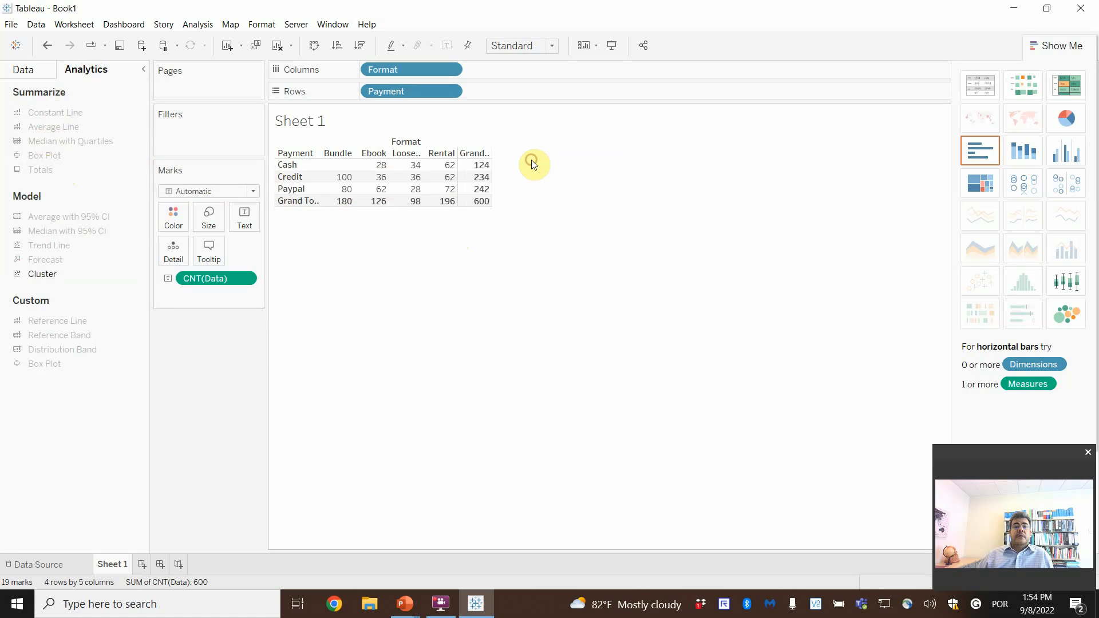
mouse_move(490, 196)
drag(491, 153, 519, 152)
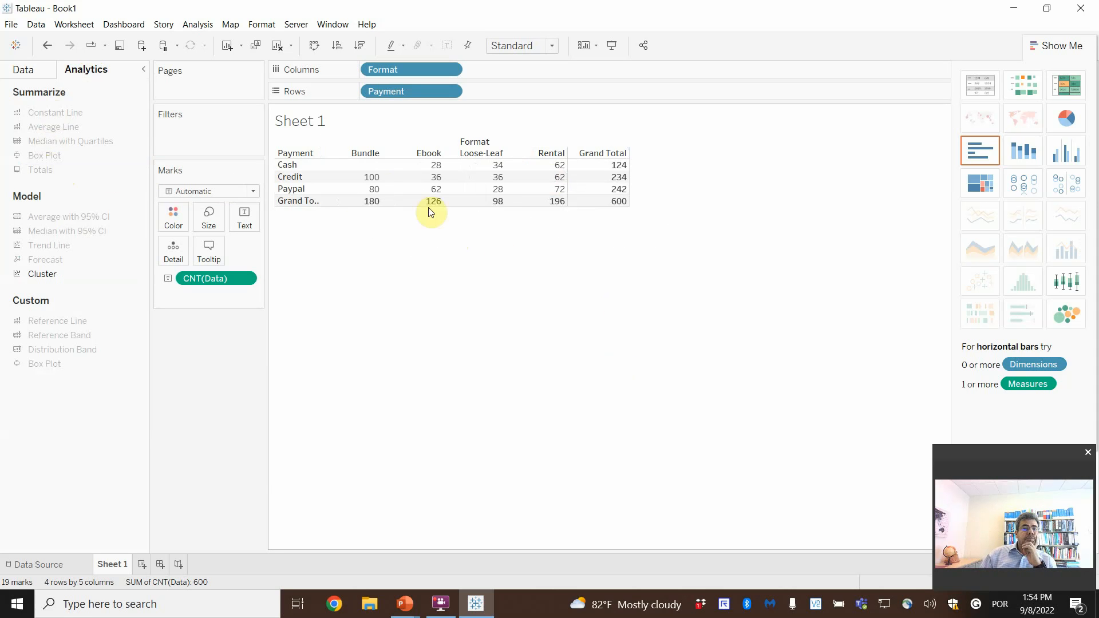
- Swap the axes so Payment forms the columns and Format the rows, and add Region as a second row field inside Format
drag(400, 69, 535, 91)
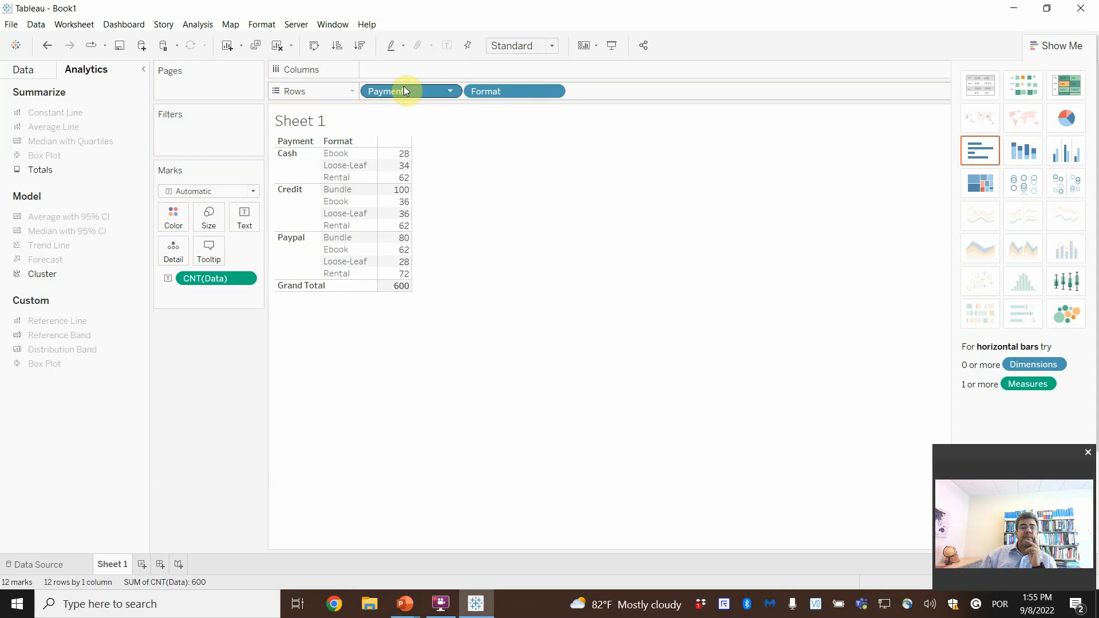
drag(404, 90, 414, 67)
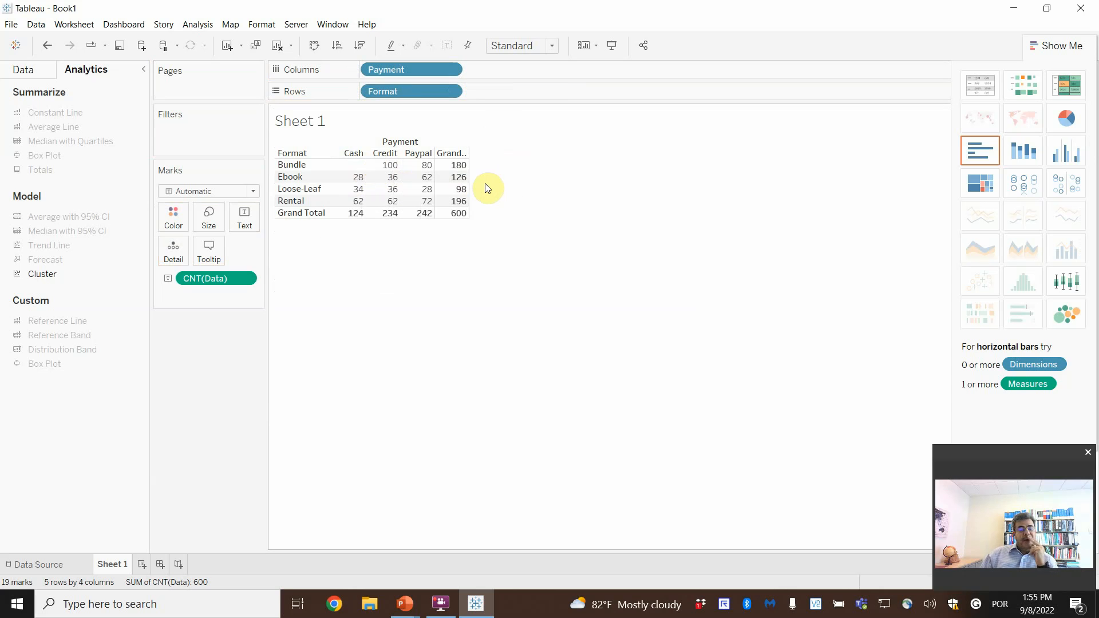
click(29, 68)
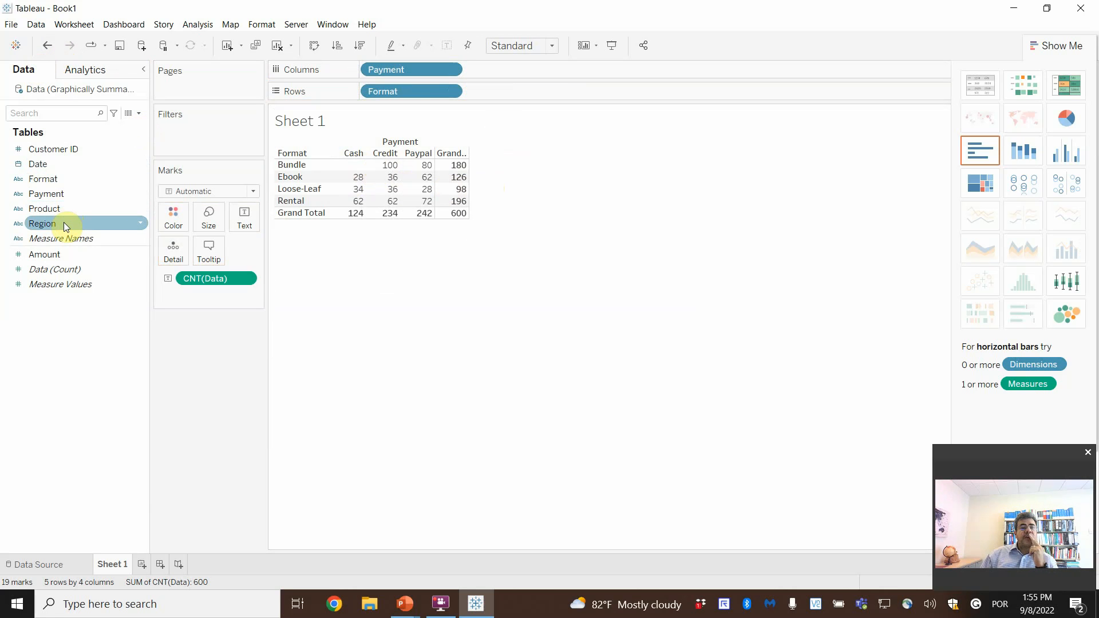
drag(64, 222, 226, 211)
drag(226, 211, 509, 92)
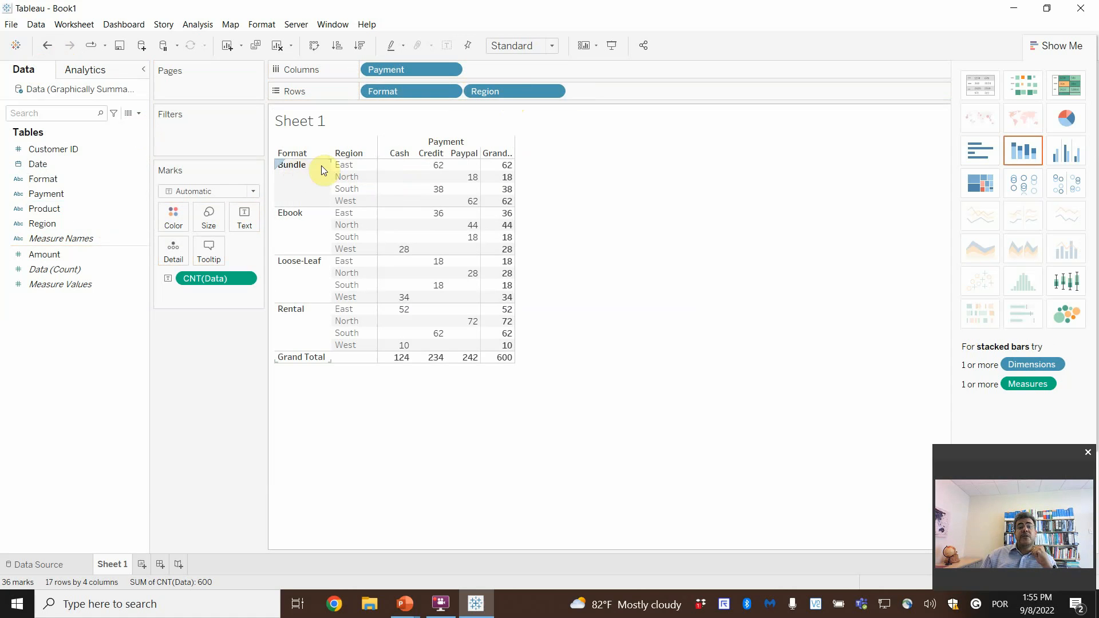
mouse_move(418, 171)
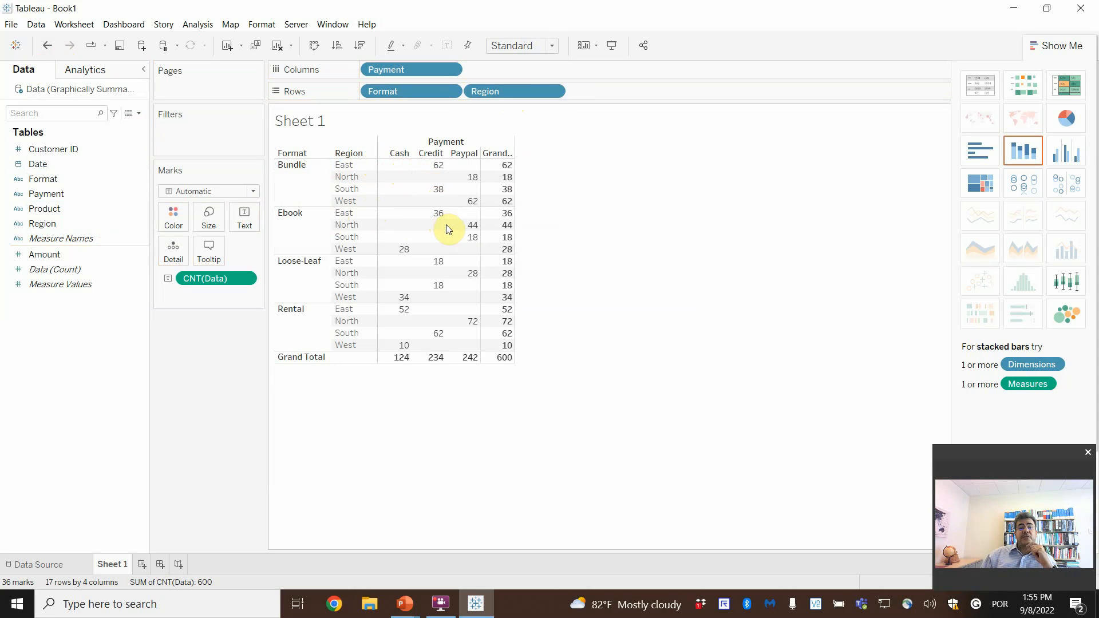
mouse_move(415, 198)
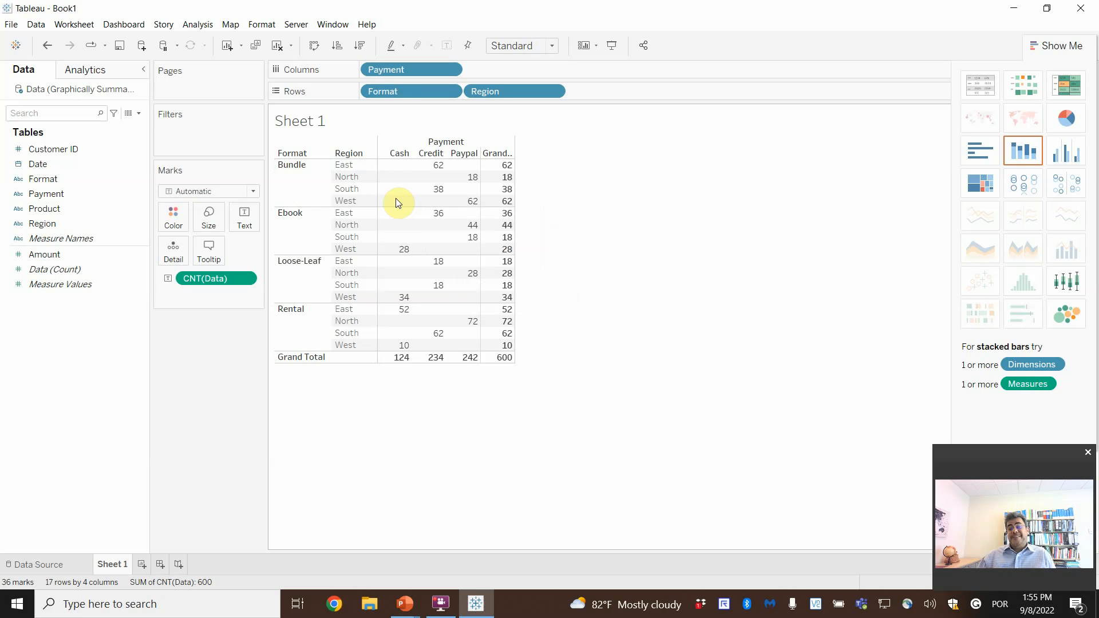
- Reorder the row fields so Format is nested within Region, and add subtotals for each region
drag(394, 94, 606, 93)
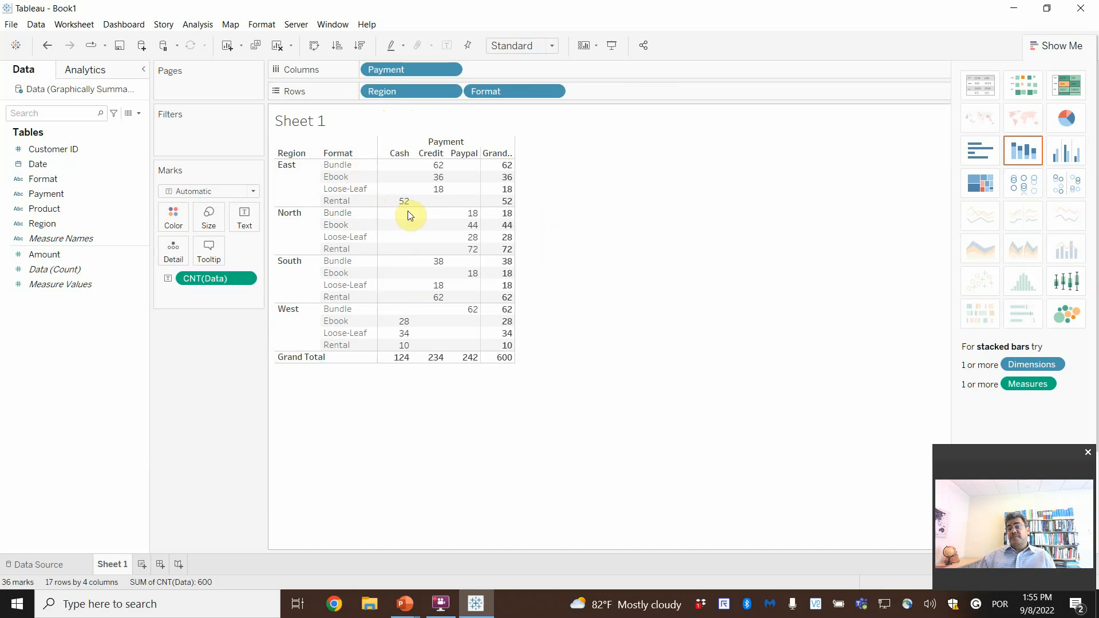
click(86, 69)
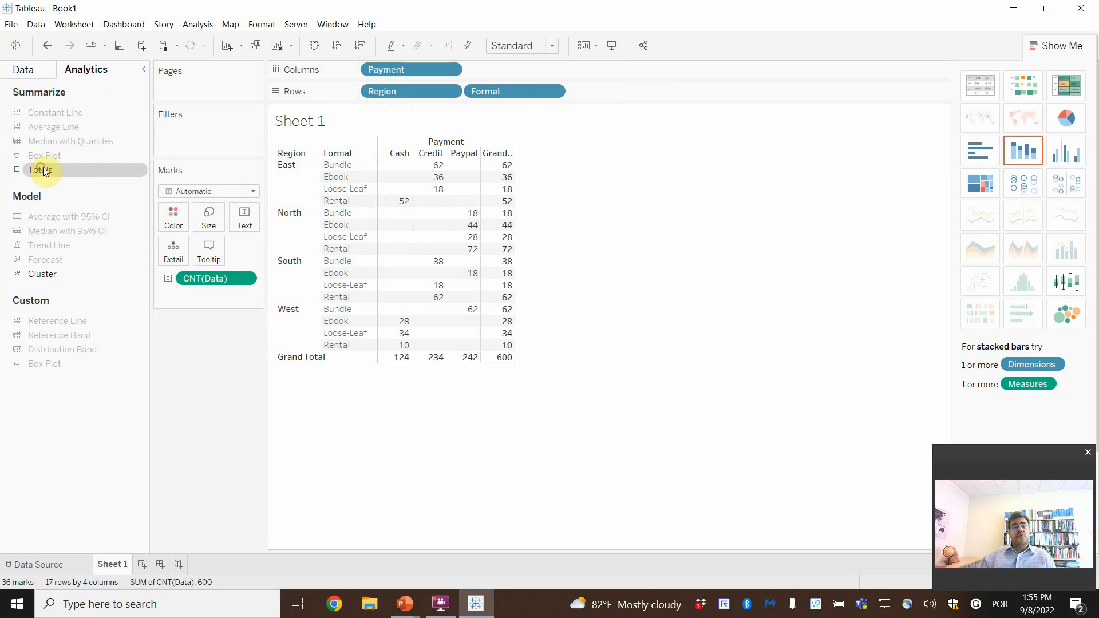
drag(43, 170, 375, 154)
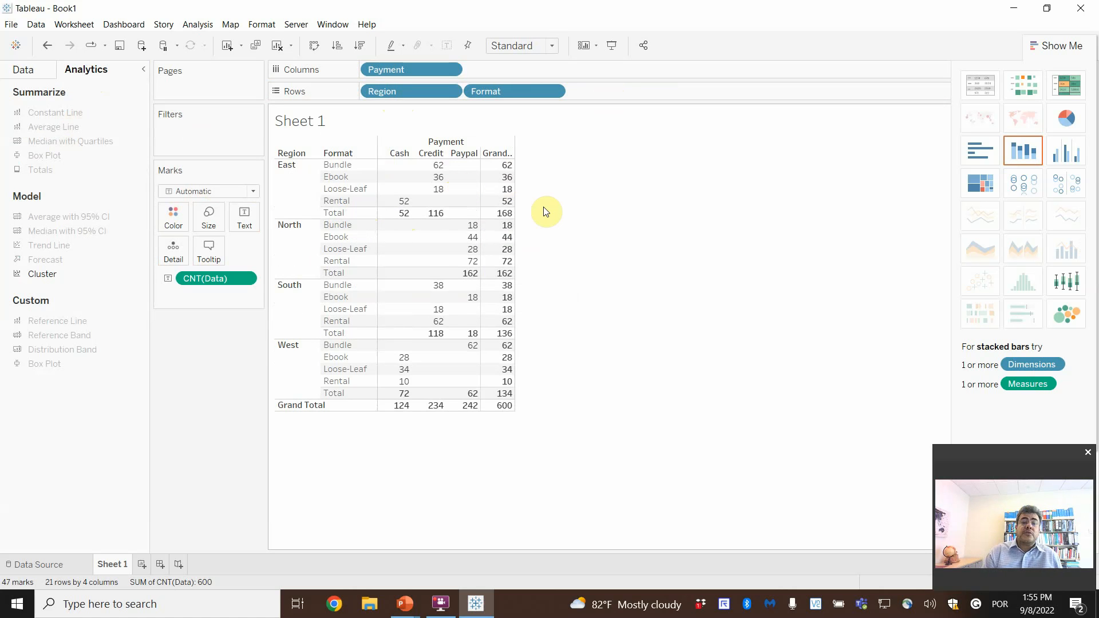
mouse_move(414, 310)
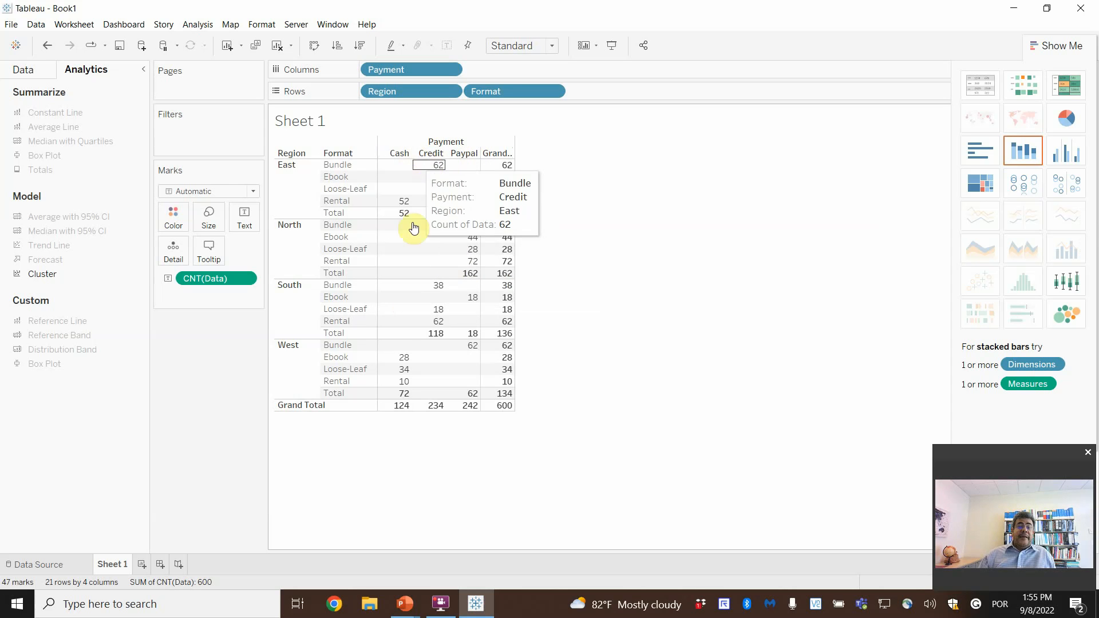
mouse_move(511, 371)
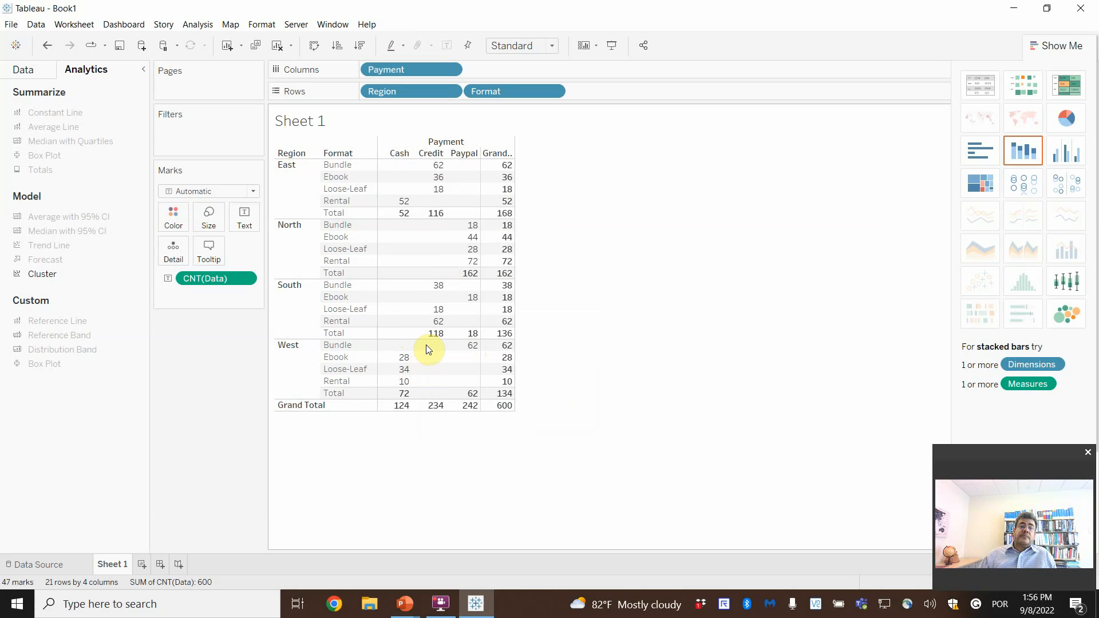
- Place Format ahead of Region in the rows again, and remove Region from the table but undo that removal
drag(426, 89, 636, 89)
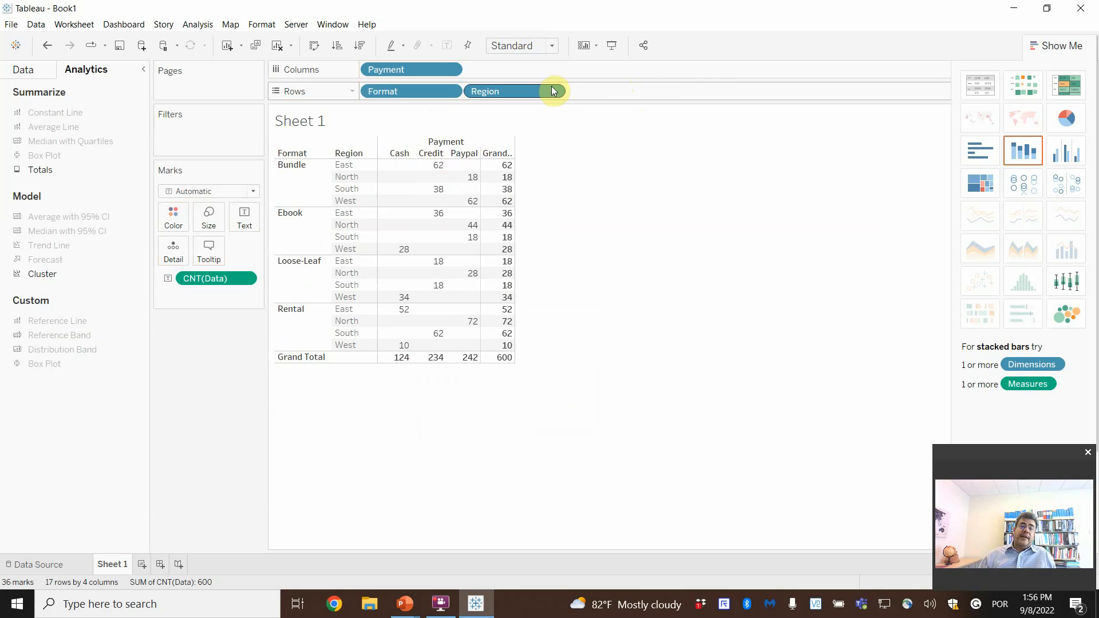
drag(518, 89, 189, 401)
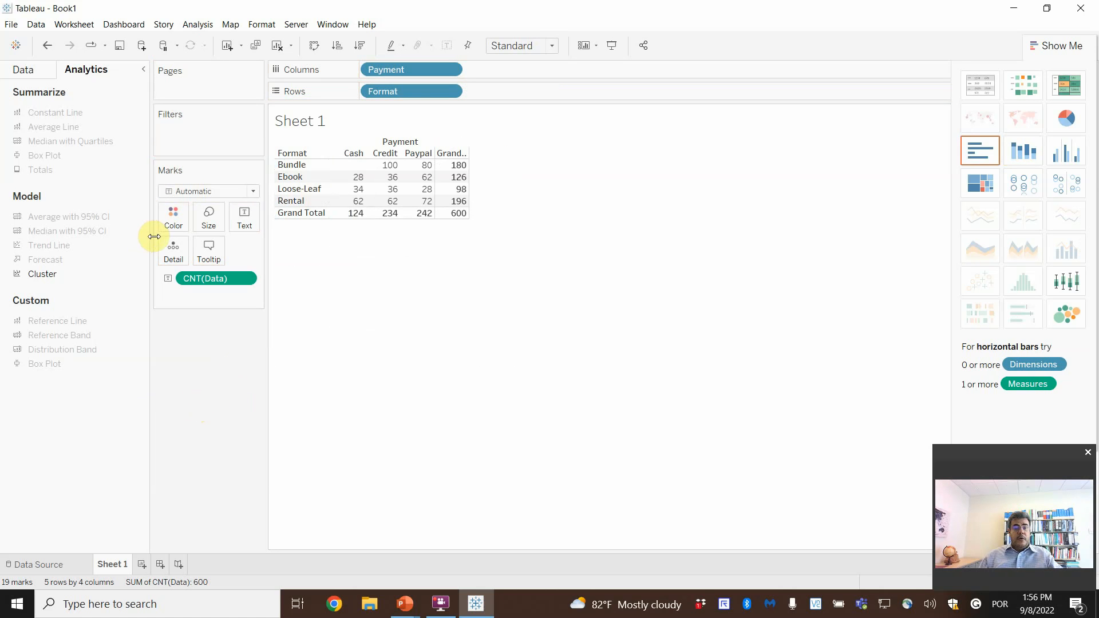
key(ctrl+z)
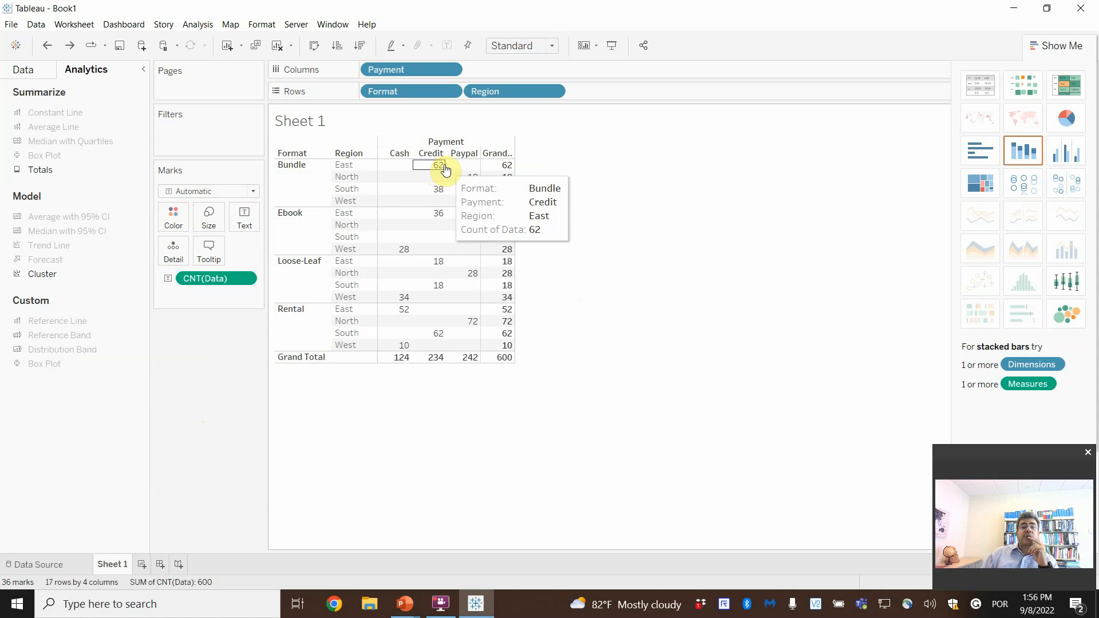
- Add subtotals for each format to the table of Format and Region by Payment
mouse_move(440, 171)
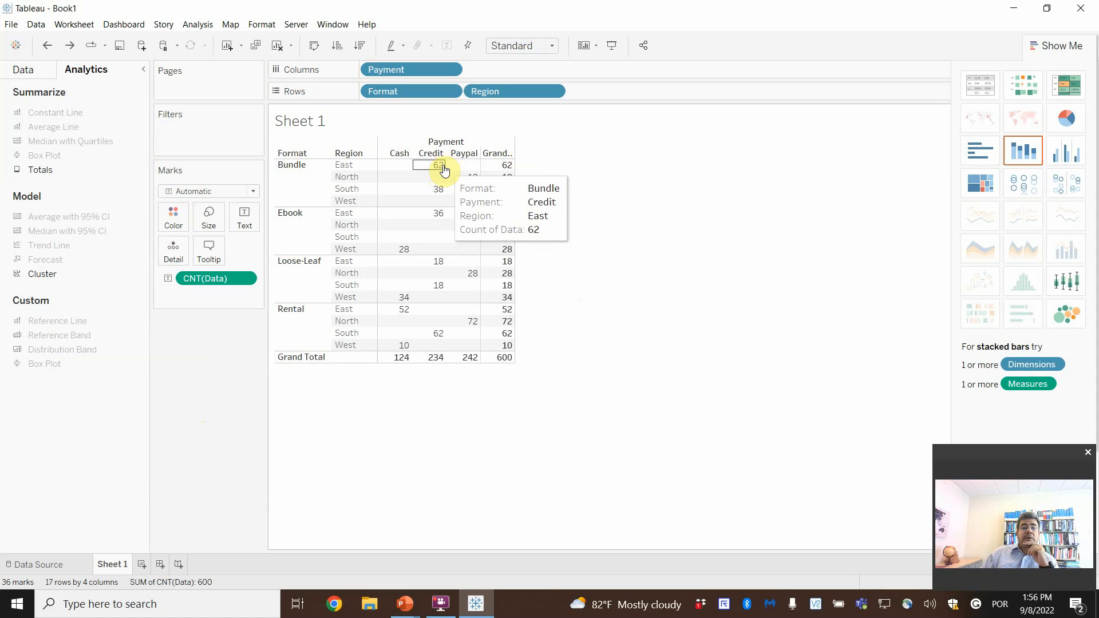
mouse_move(475, 204)
mouse_move(475, 182)
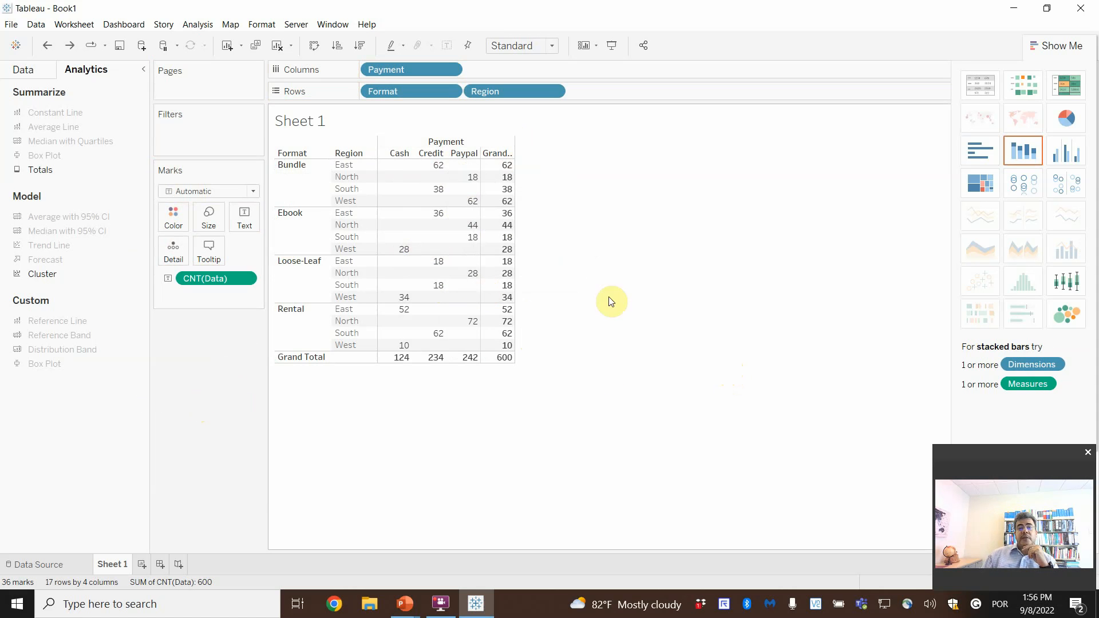
drag(44, 169, 378, 161)
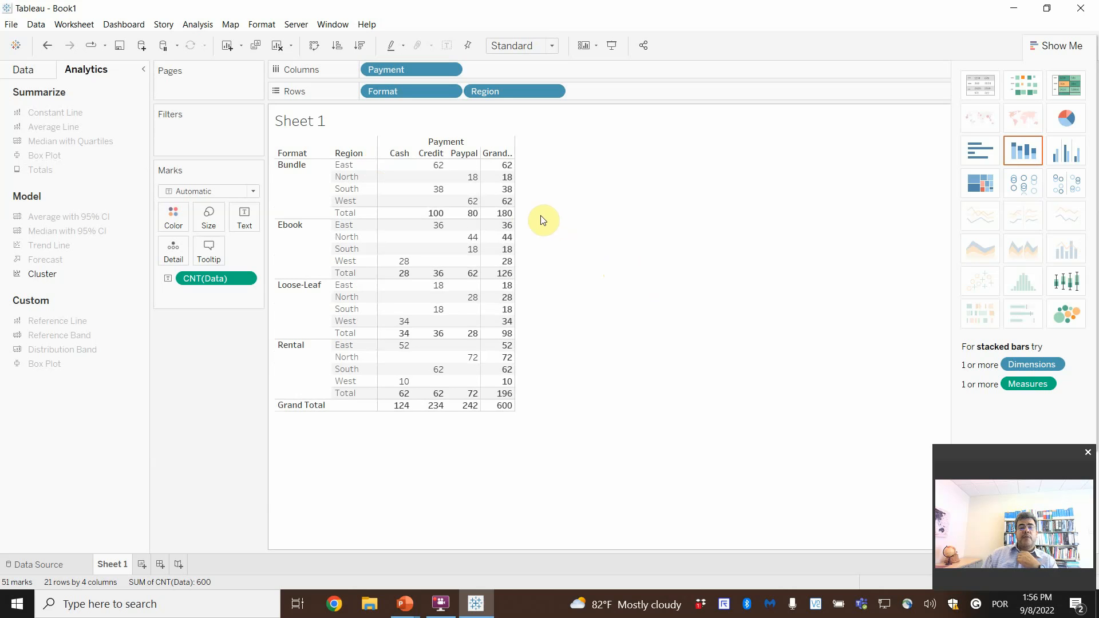
mouse_move(511, 218)
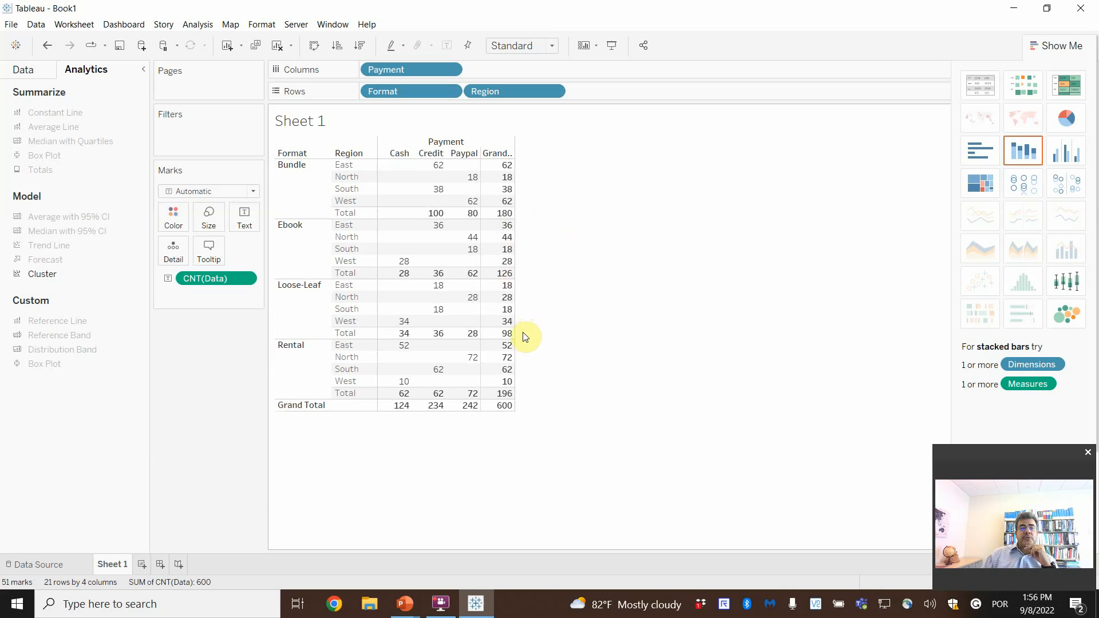
mouse_move(511, 341)
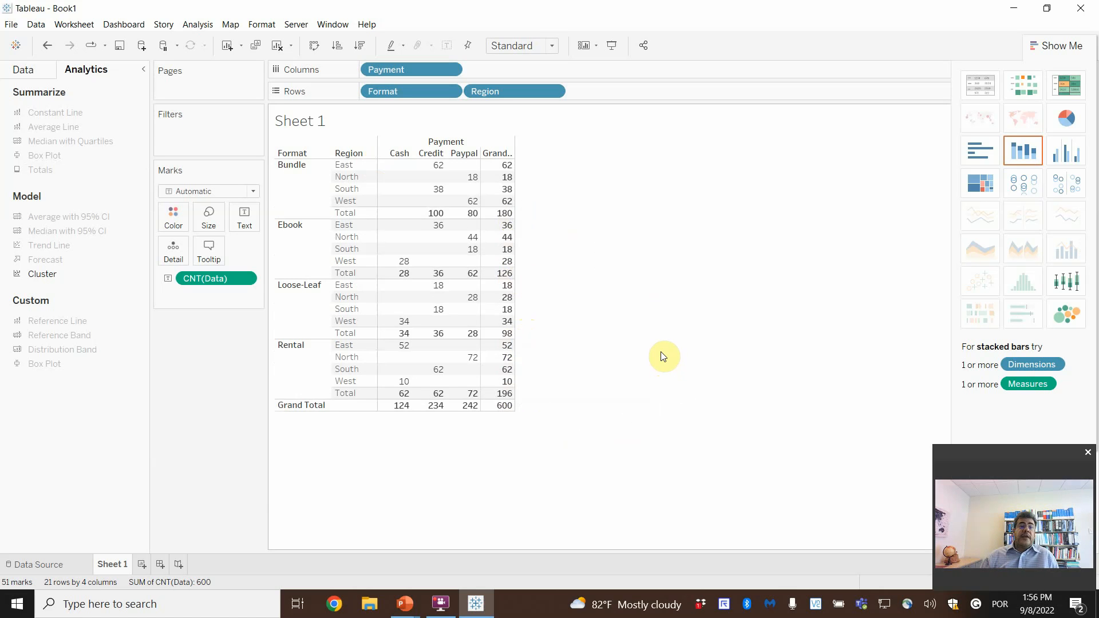
- Add Product to the rows as the outermost field, ahead of Format and Region
click(26, 73)
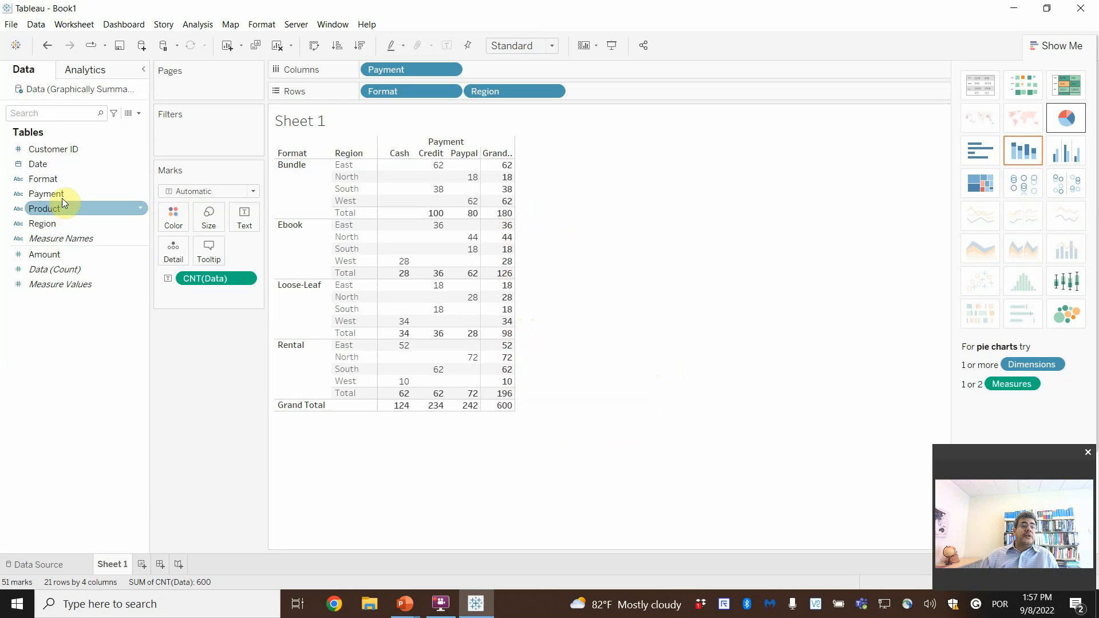
click(52, 210)
drag(64, 210, 558, 83)
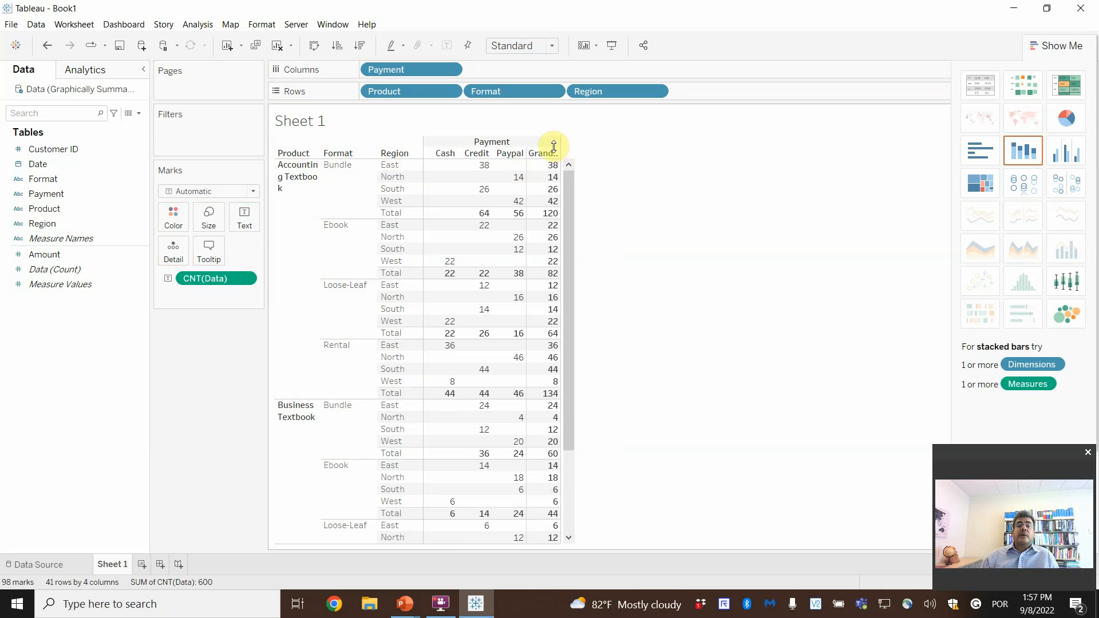
- Widen the Product and Region header columns, and size the payment columns compactly while keeping the Grand Total header fully readable
drag(561, 152, 605, 159)
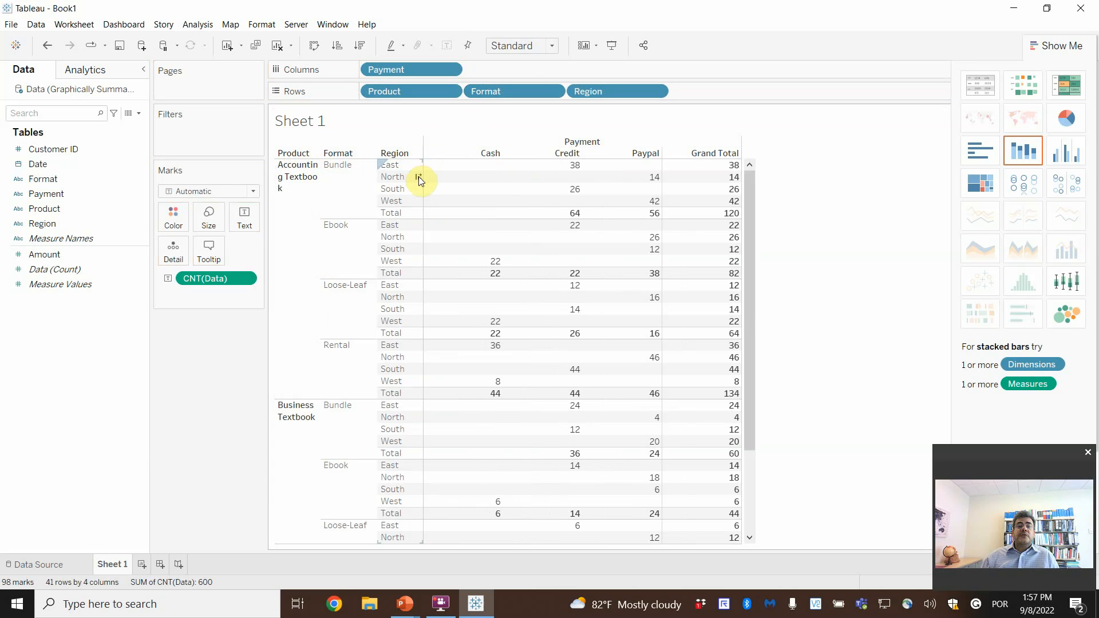
drag(424, 185, 440, 187)
drag(319, 185, 346, 185)
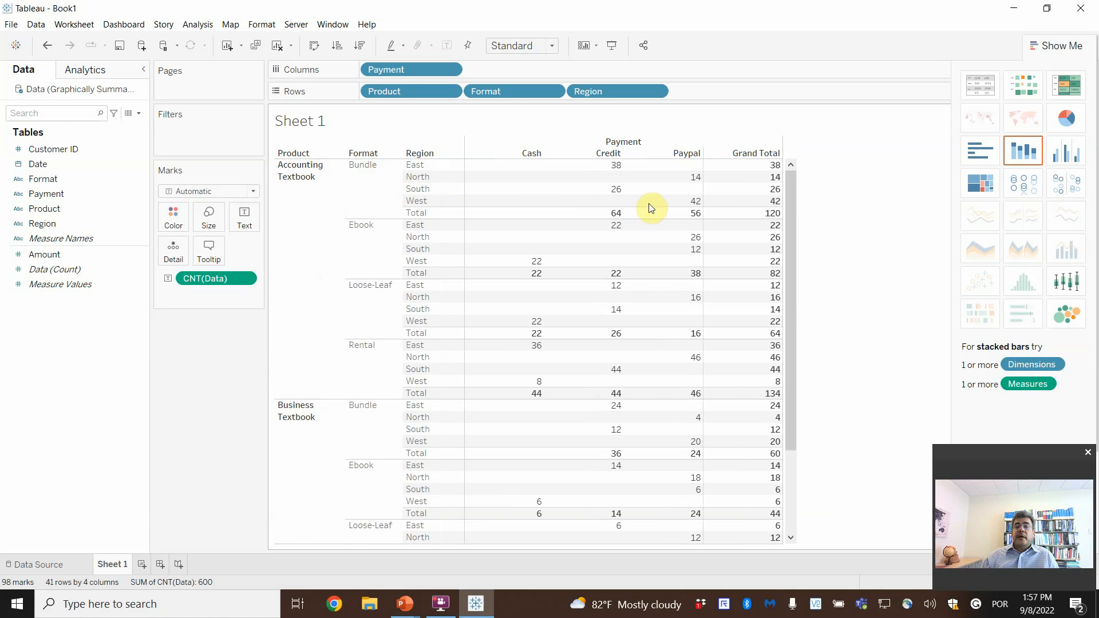
mouse_move(551, 169)
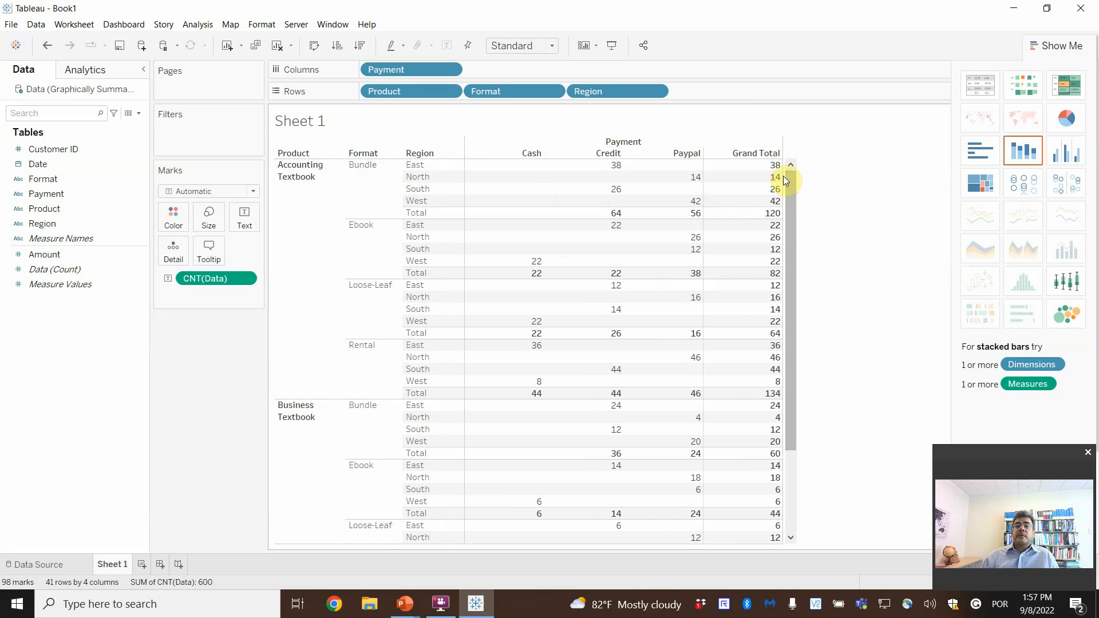
mouse_move(783, 180)
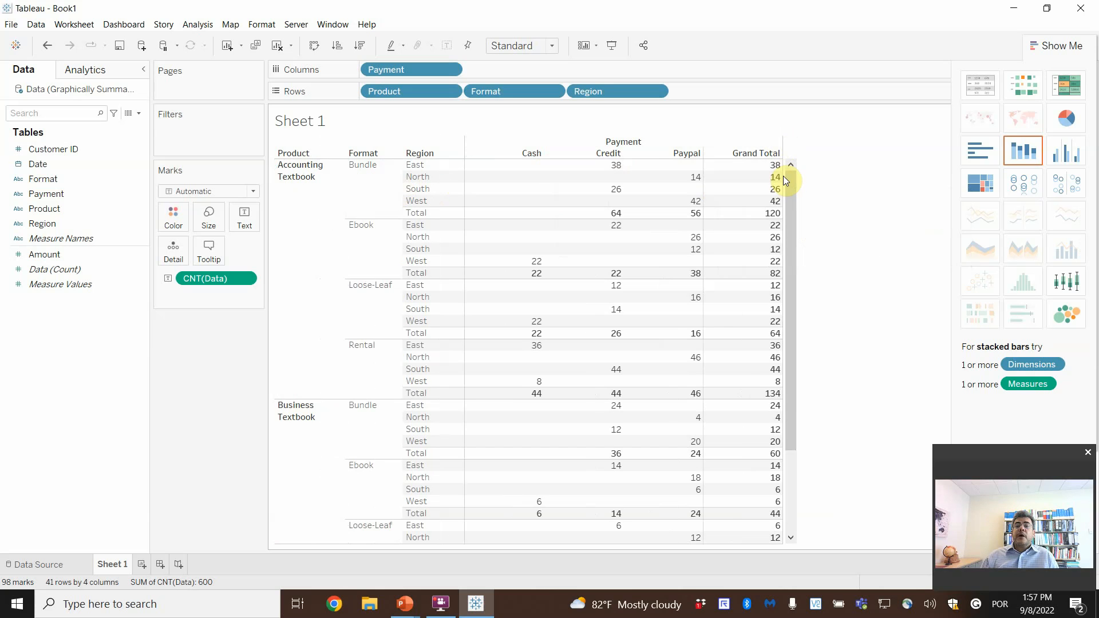
drag(782, 178, 731, 179)
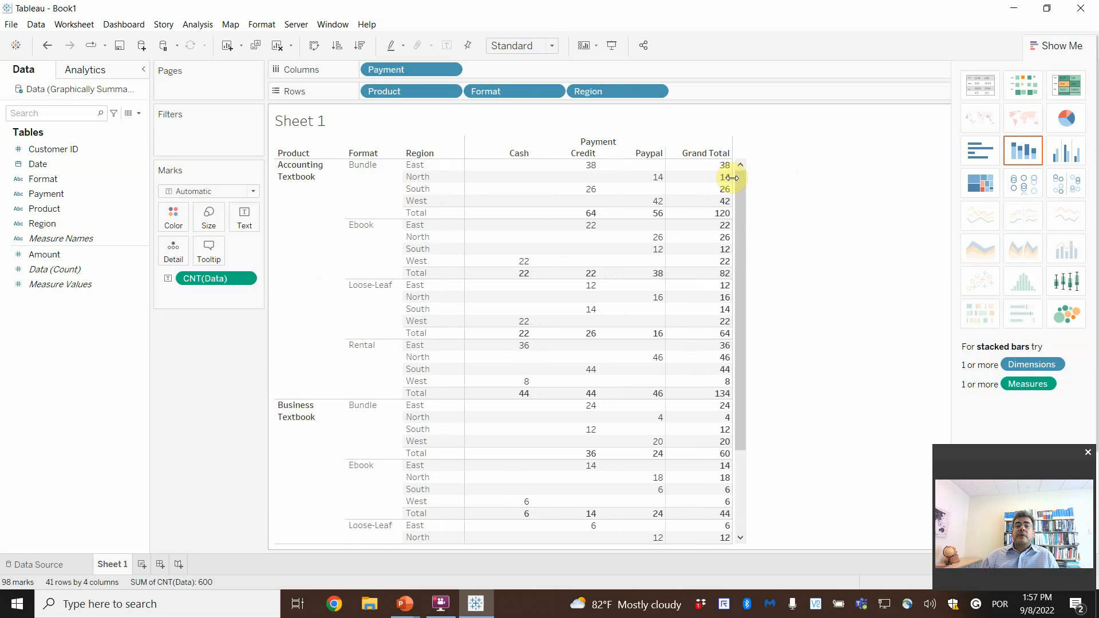
mouse_move(729, 182)
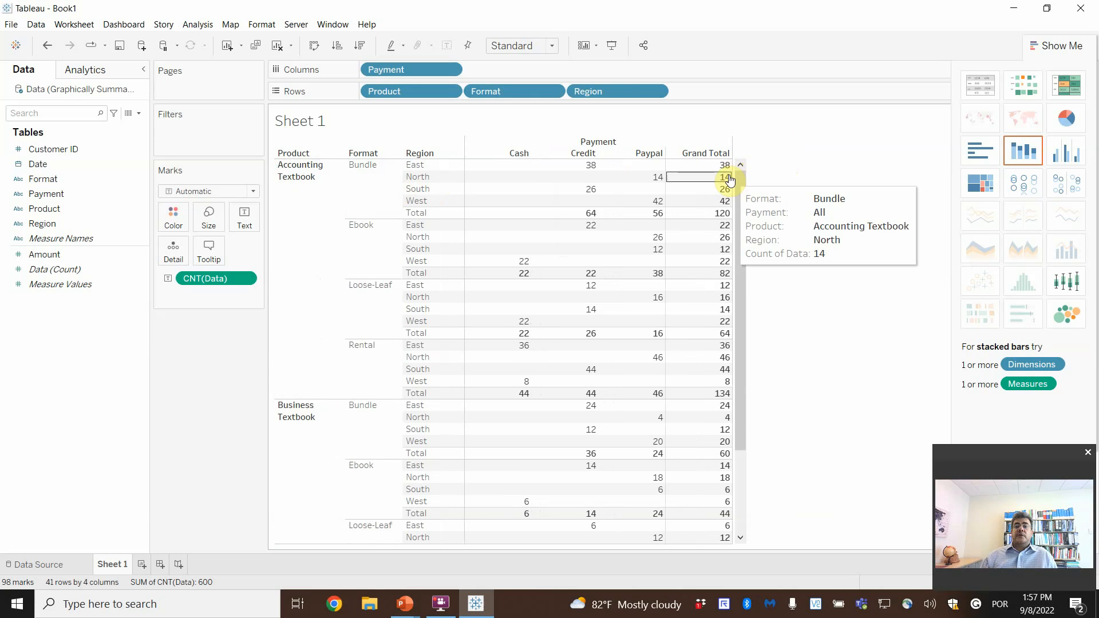
drag(733, 174, 685, 176)
drag(683, 218, 710, 188)
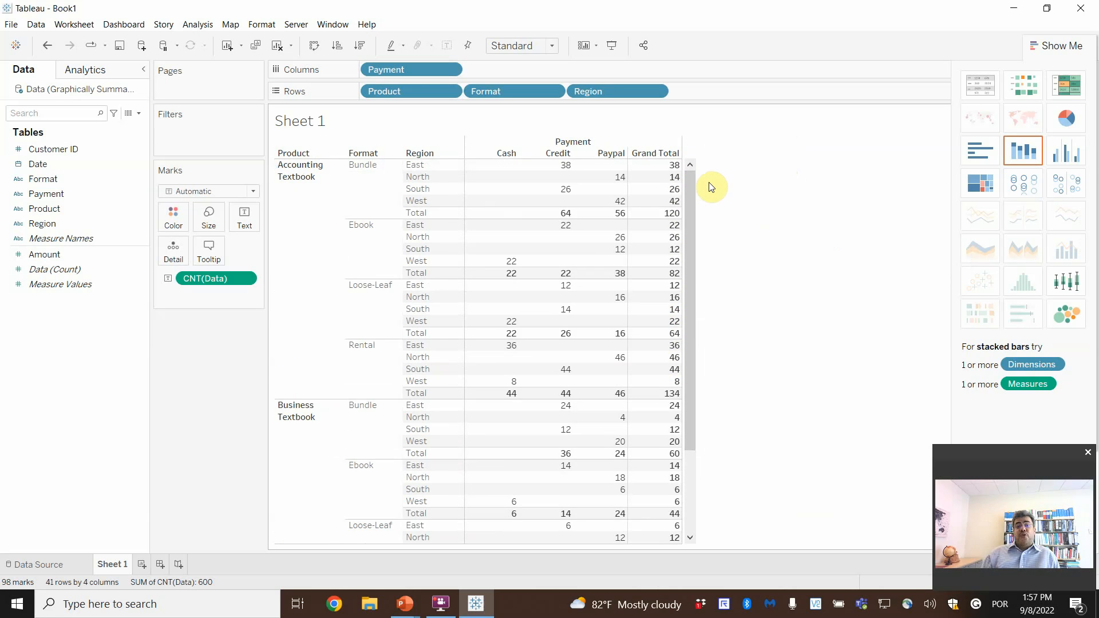
- Add subtotals for each product to the table, below its Format and Region rows
click(299, 189)
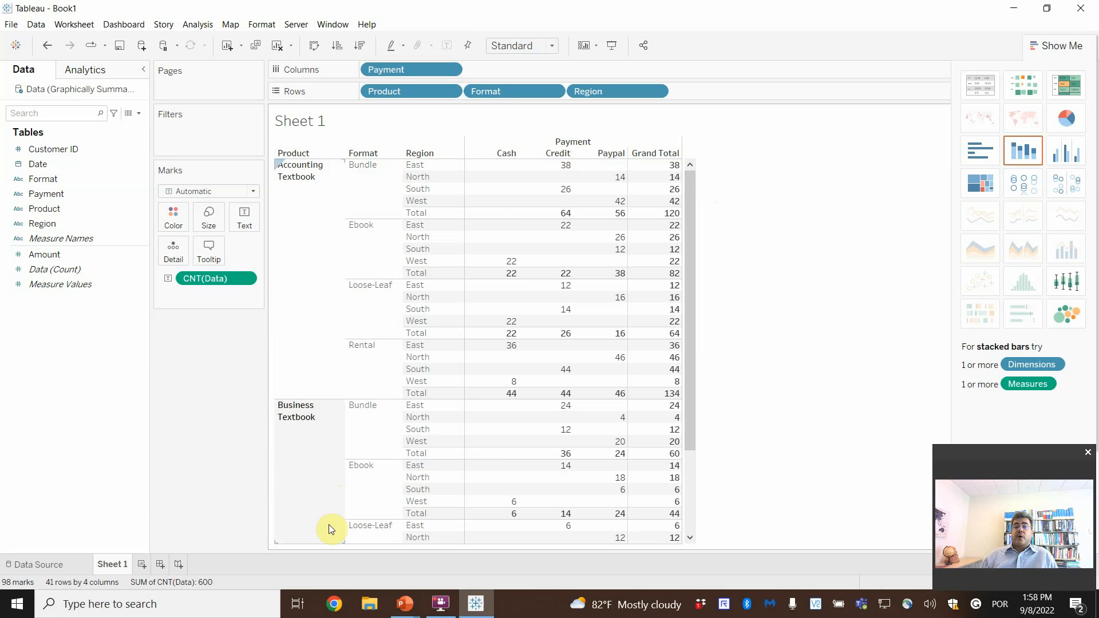
click(85, 69)
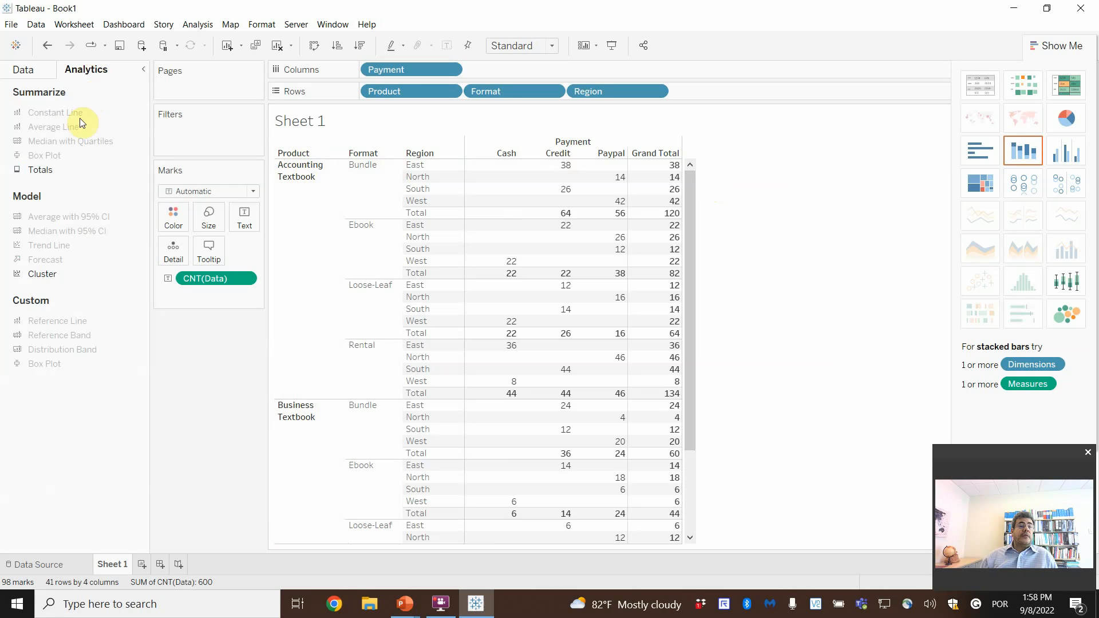
drag(42, 170, 386, 159)
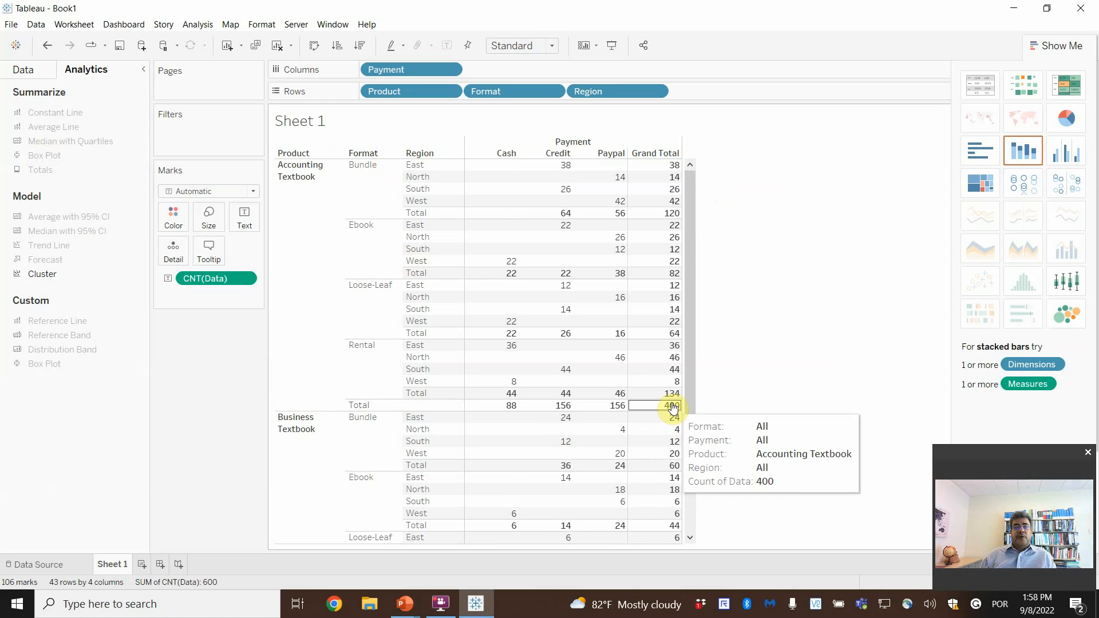
scroll(673, 406, down, 4)
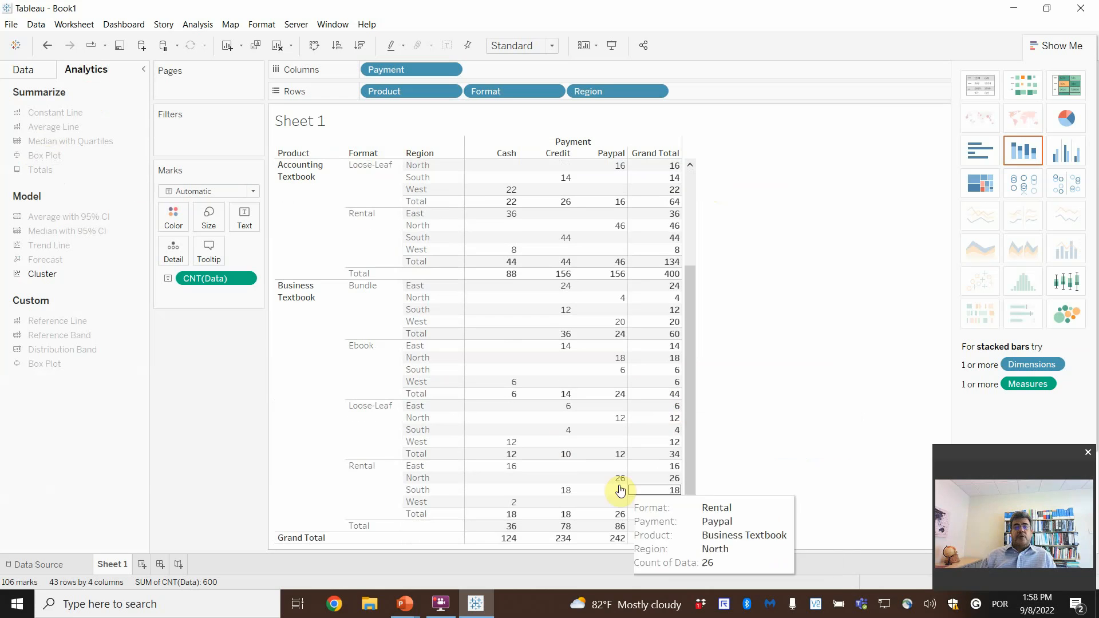
scroll(601, 449, up, 2)
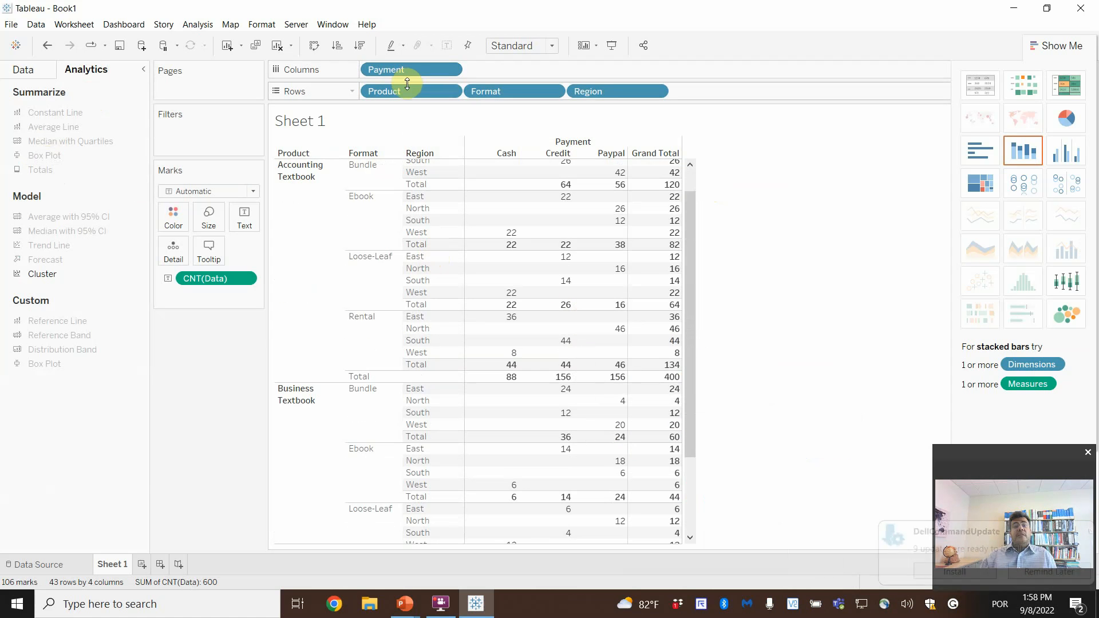
- Move Product from the rows to the filters and keep only Accounting Textbook selected
drag(401, 91, 190, 125)
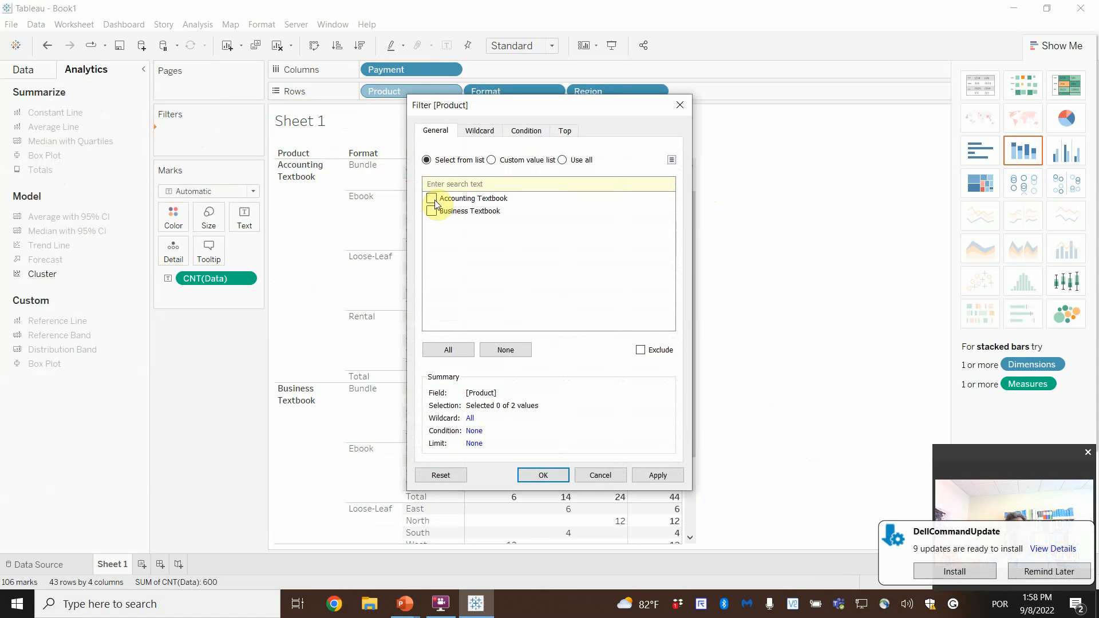
click(1044, 573)
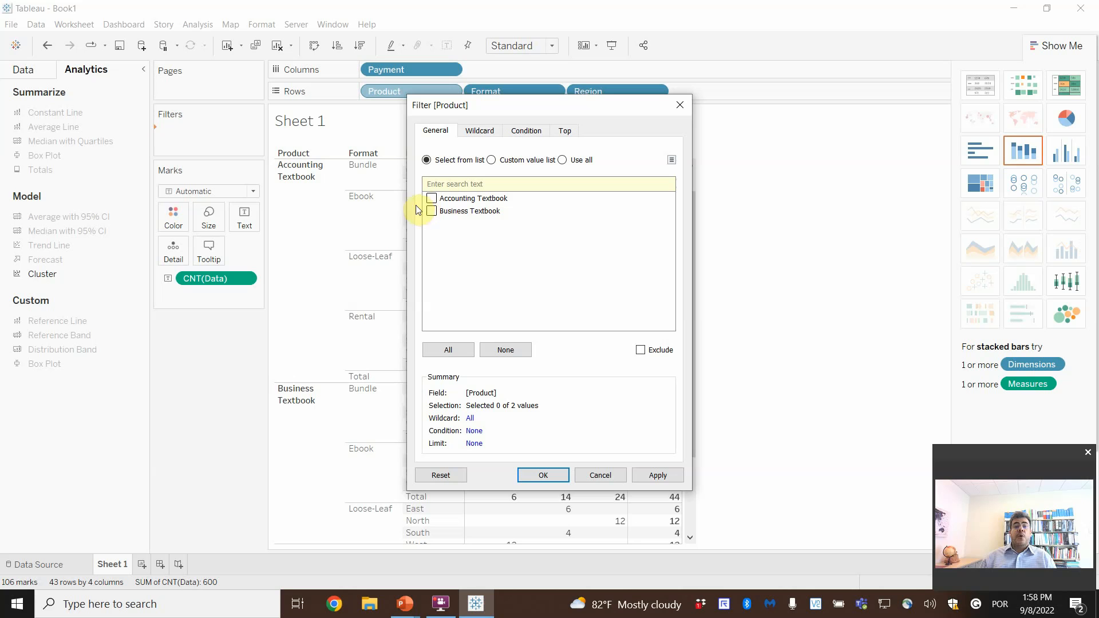
click(431, 198)
click(432, 211)
click(657, 475)
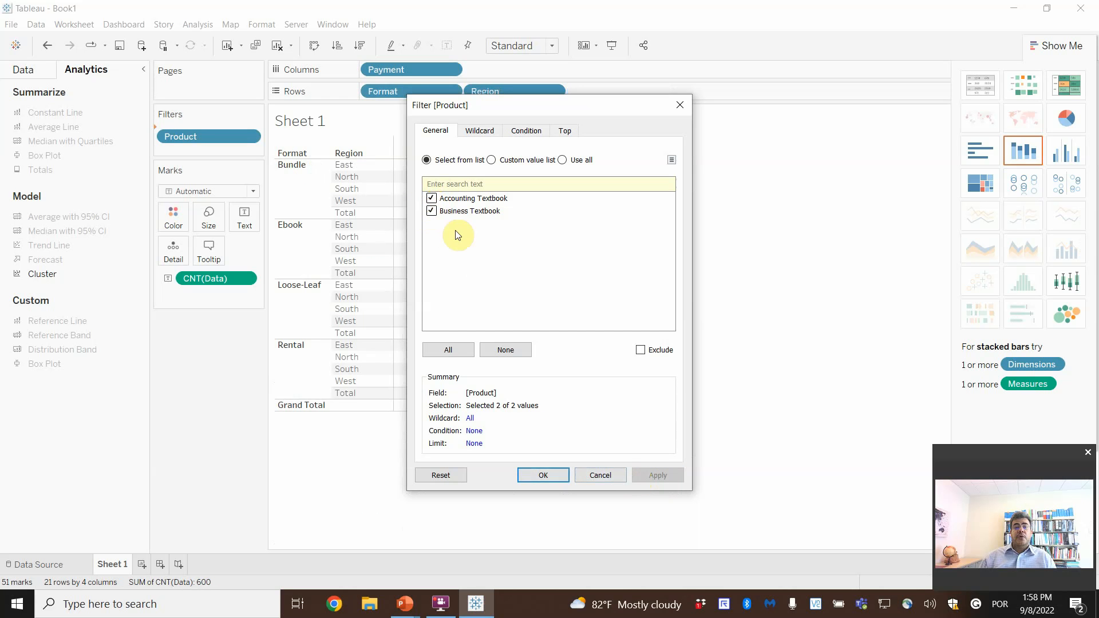
click(431, 211)
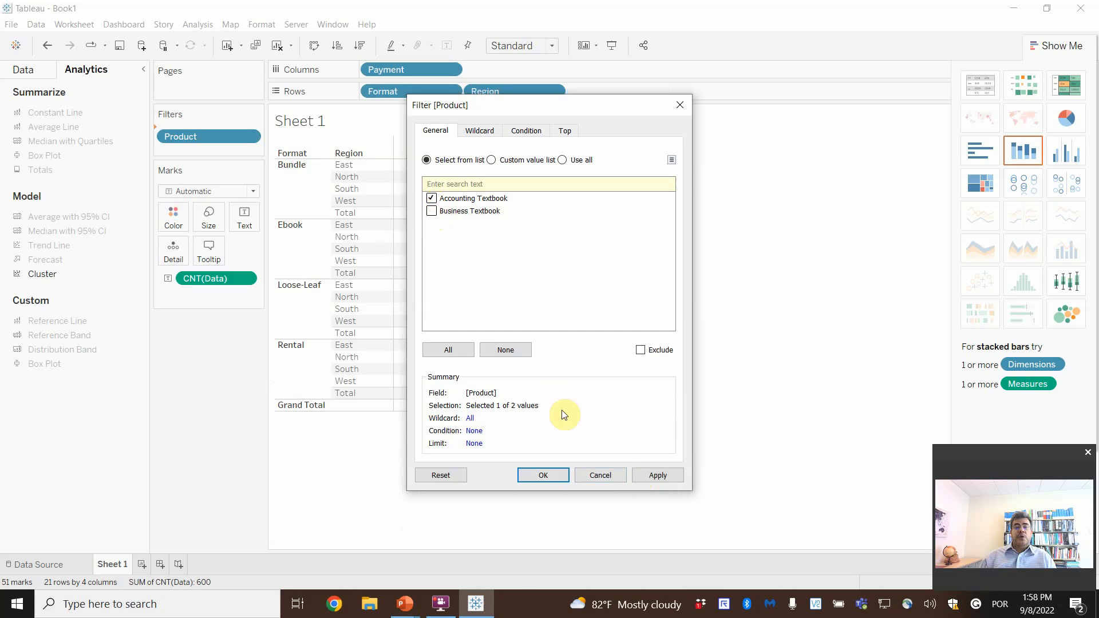
click(659, 475)
click(540, 475)
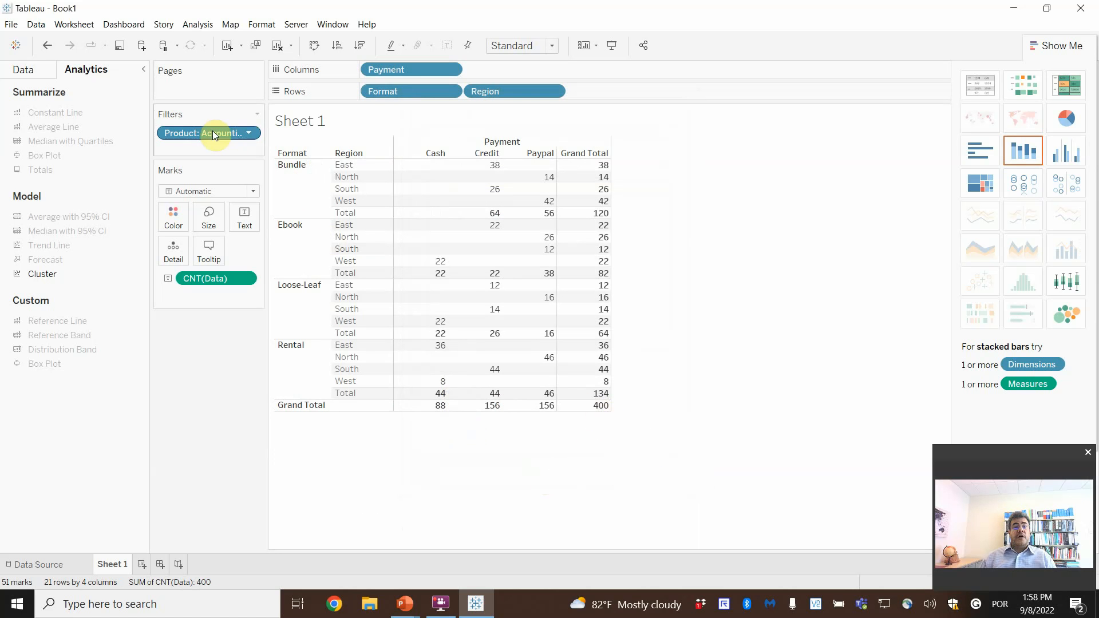
- Show the Product filter beside the table and switch its selection from Accounting Textbook to Business Textbook
click(251, 134)
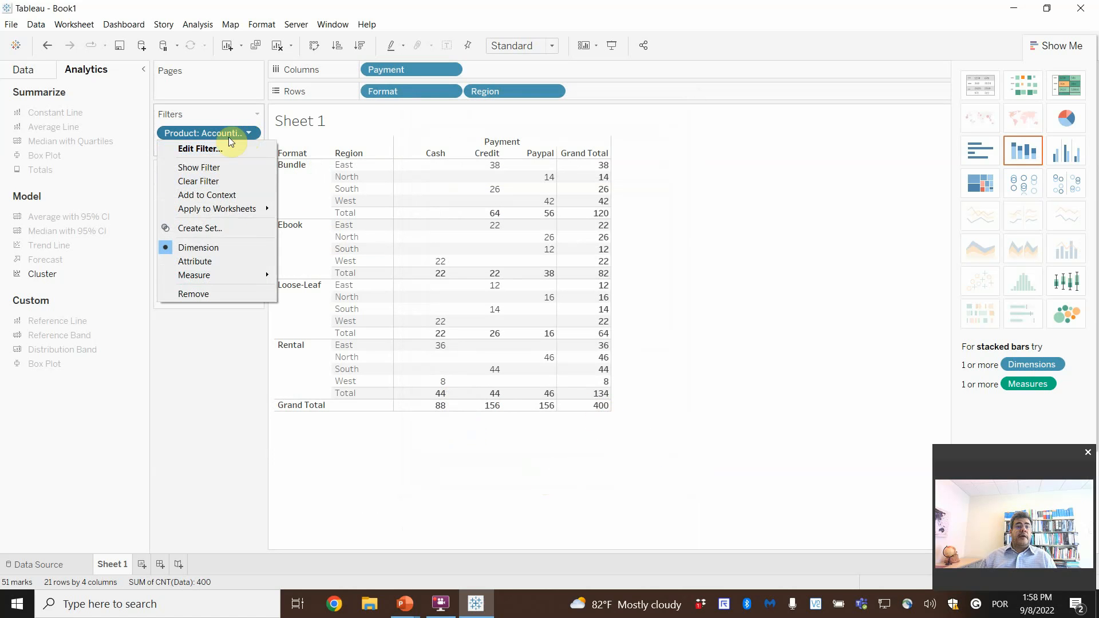
click(214, 170)
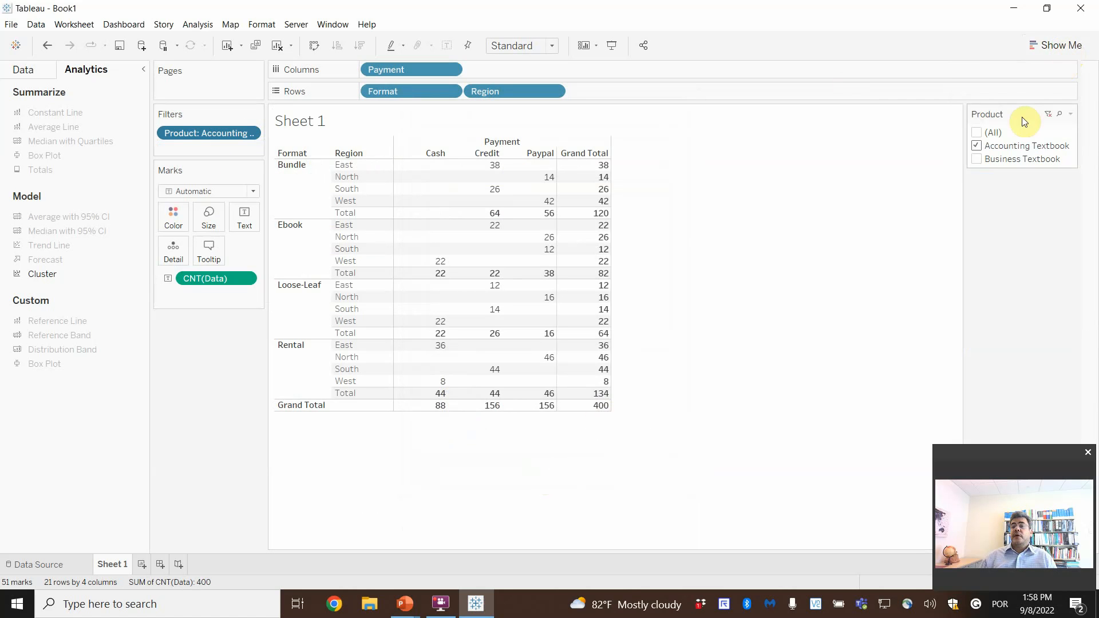
click(980, 147)
click(977, 159)
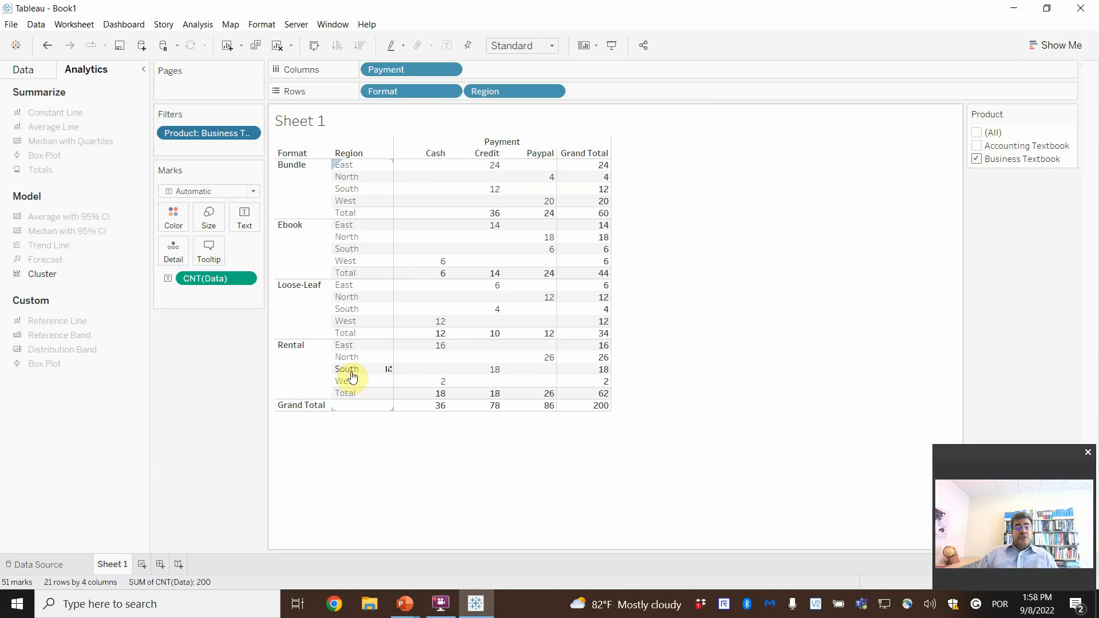
- Rename the worksheet as Table
double_click(114, 563)
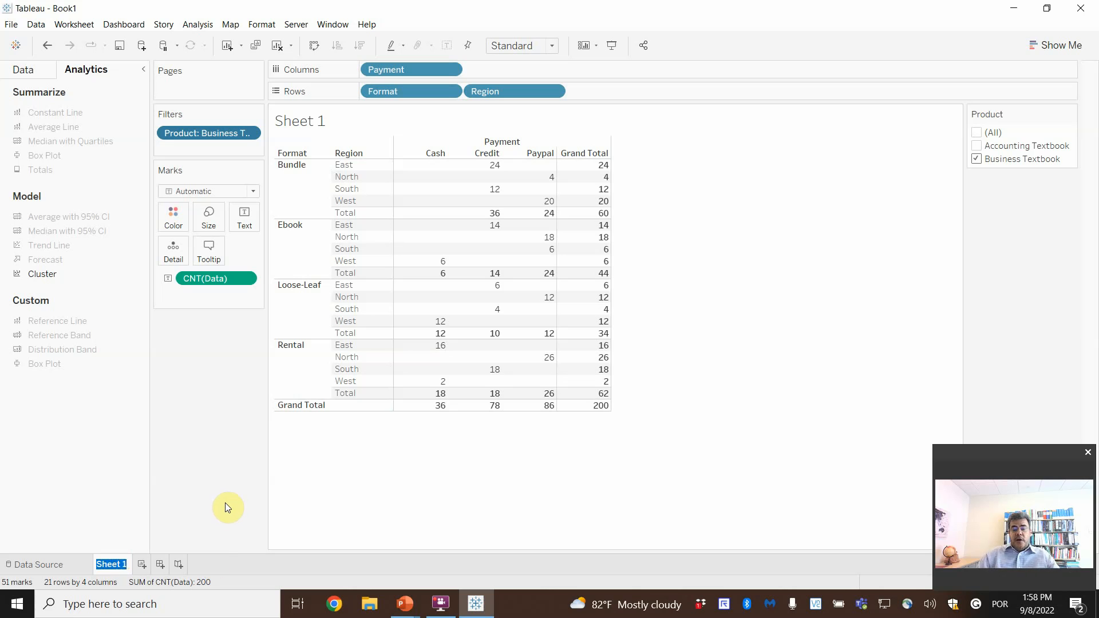
text(Table)
key(Return)
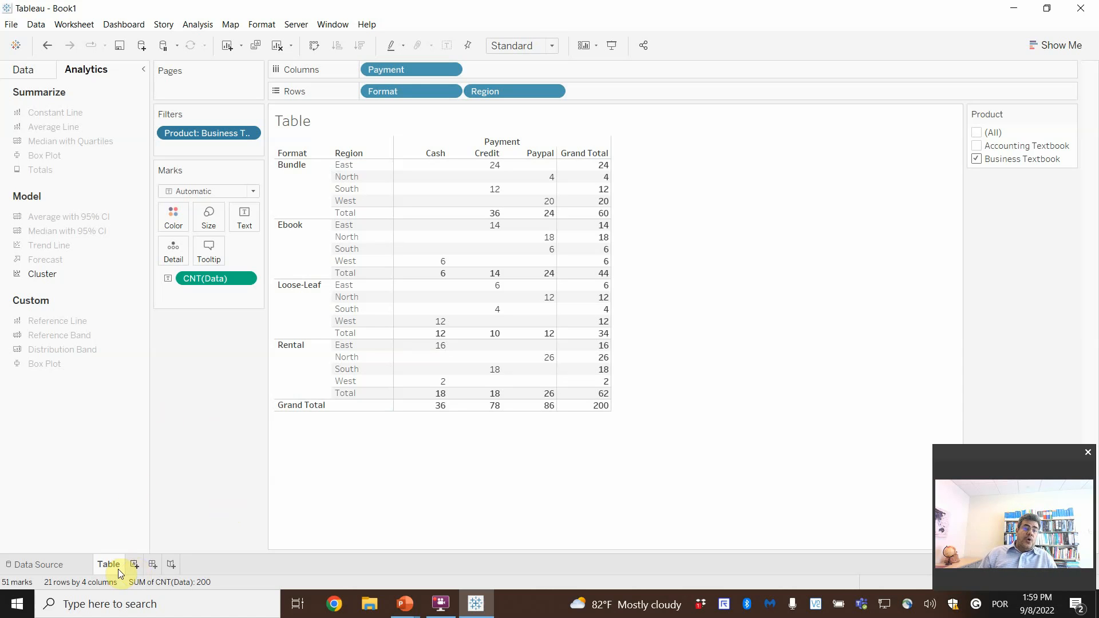
- Display the chart type suggestions and duplicate the Table worksheet
click(1058, 45)
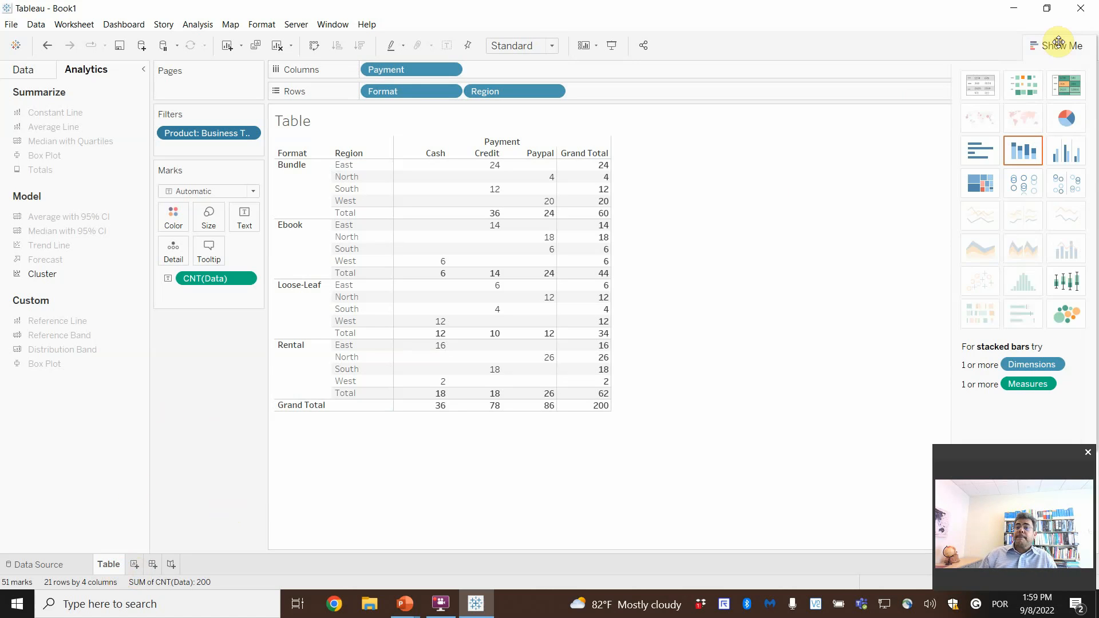
right_click(101, 567)
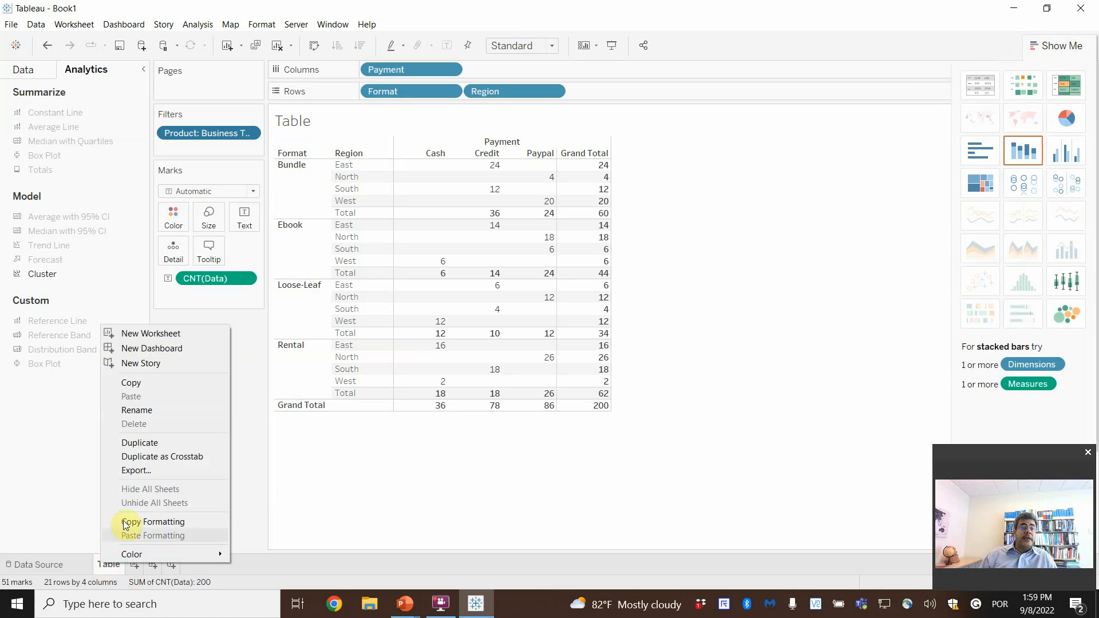
click(159, 441)
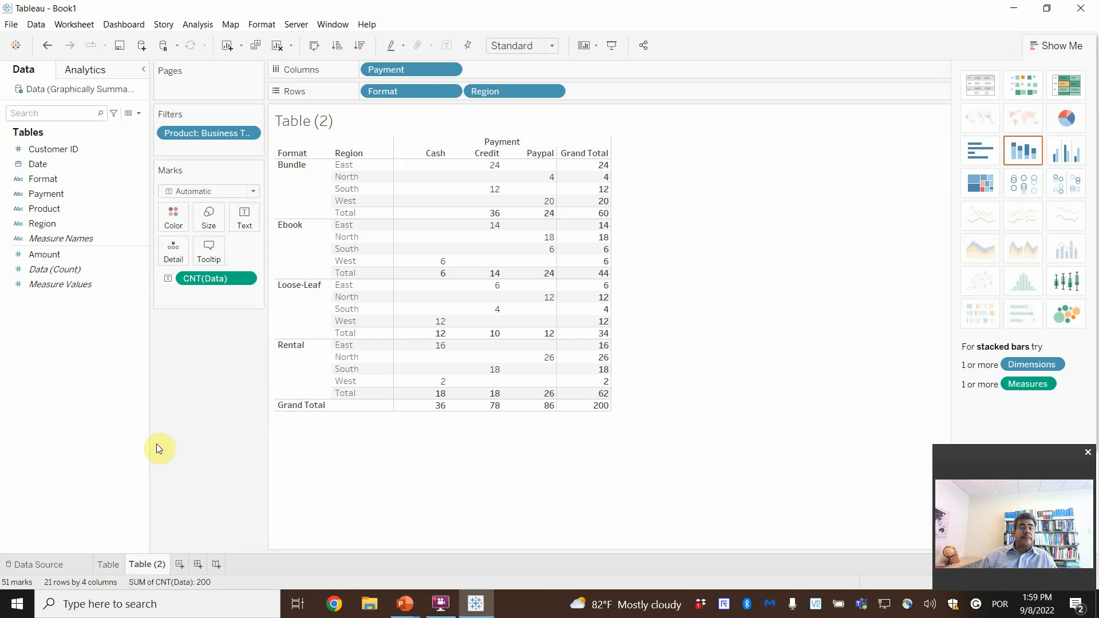
- Duplicate the Table worksheet as a crosstab for comparison, and delete that crosstab copy
right_click(103, 569)
click(147, 465)
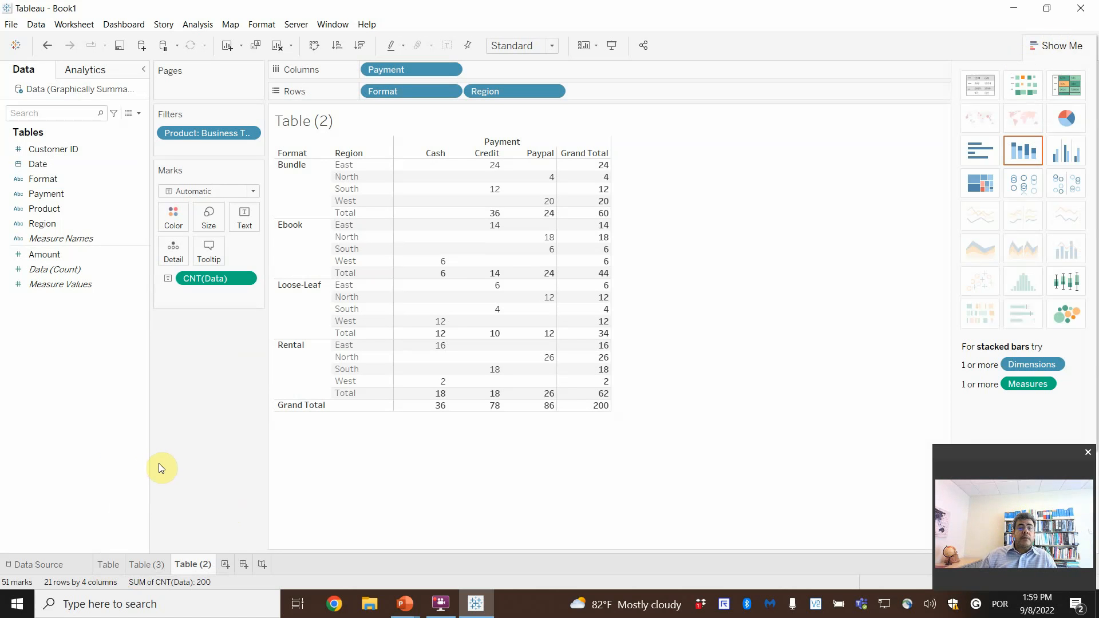
click(150, 569)
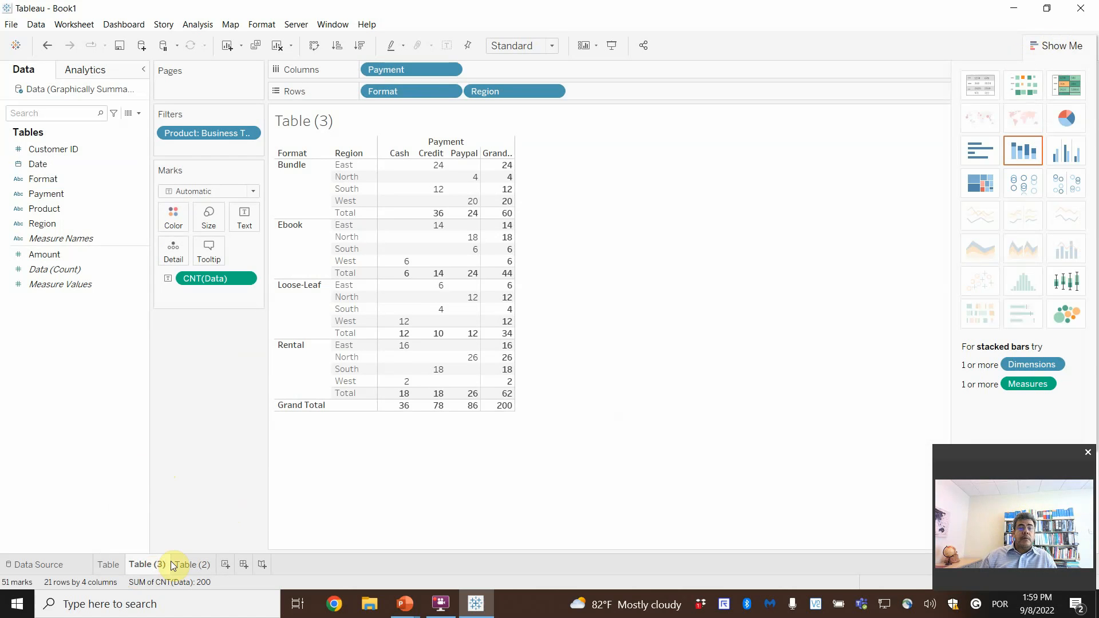
click(179, 565)
click(151, 565)
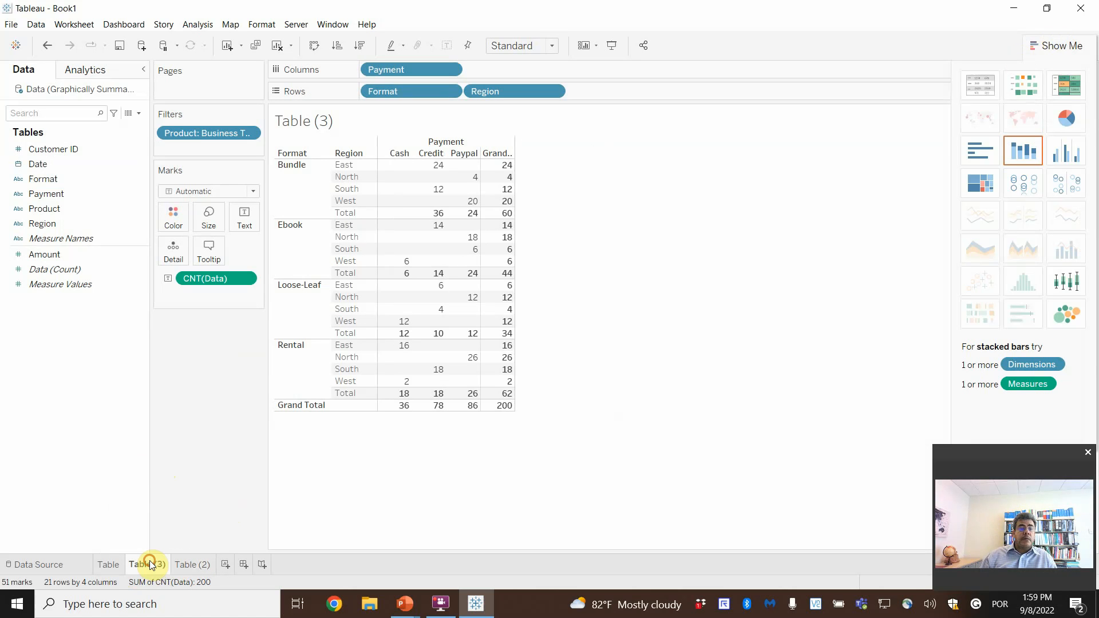
right_click(143, 566)
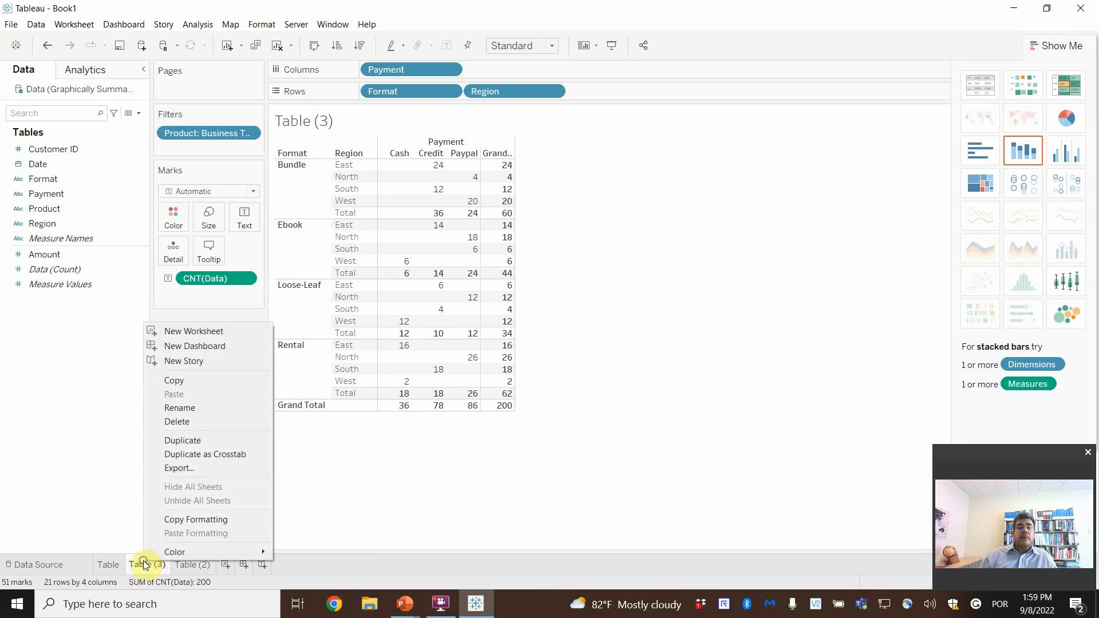
click(202, 425)
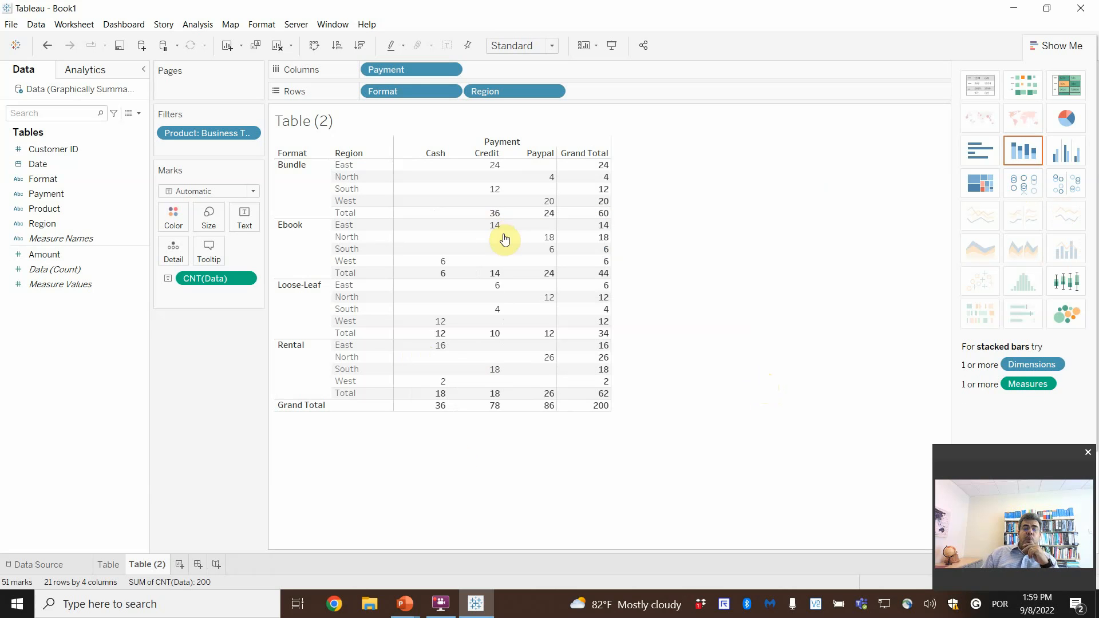
- Try horizontal bars on the duplicated sheet, settle on stacked bars, and hide the chart suggestions to uncover the filter and legend
click(991, 144)
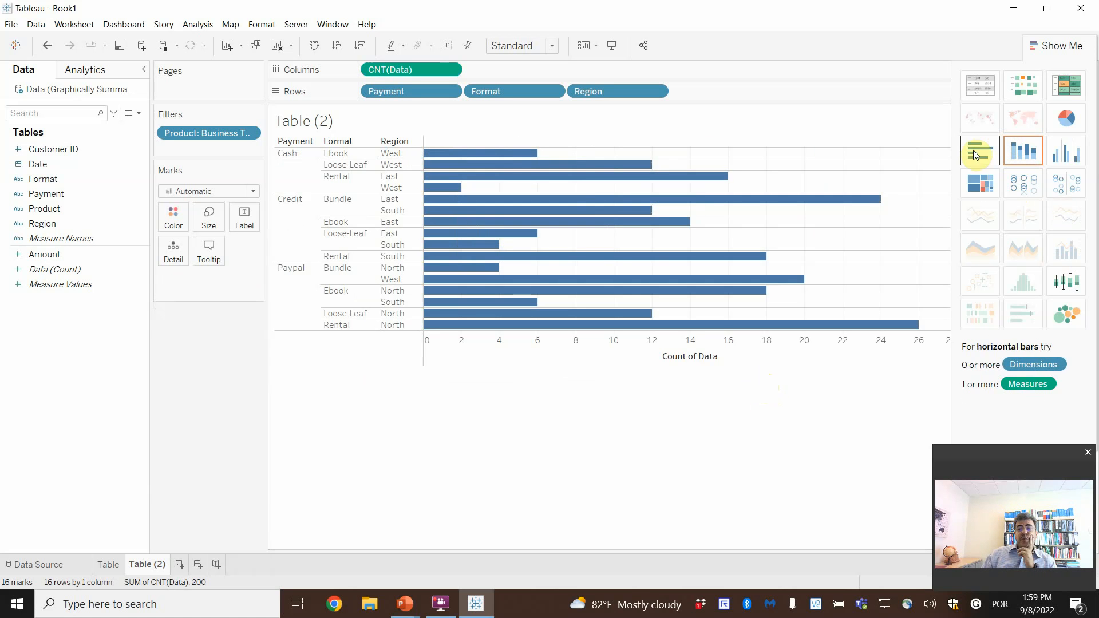
click(1021, 150)
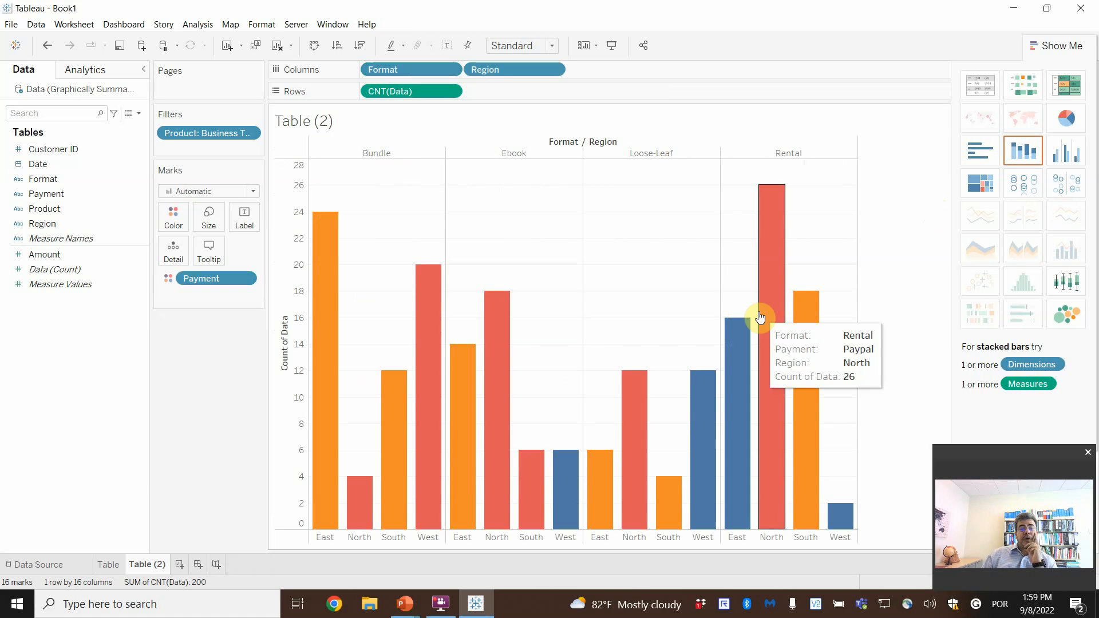
click(1056, 50)
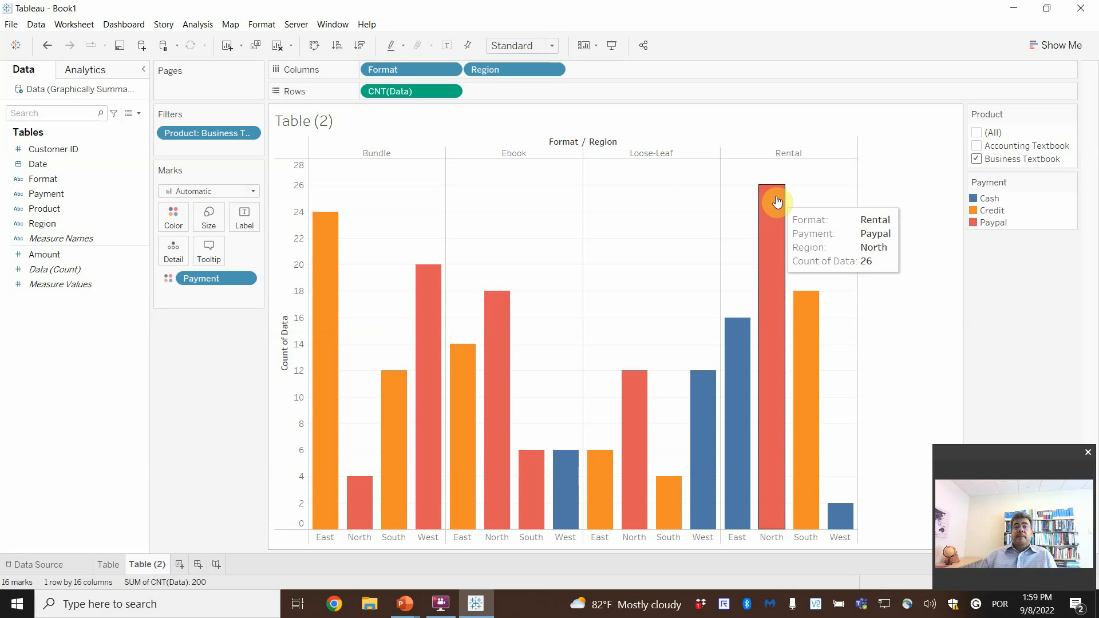
- Rename the duplicated worksheet as Chart
double_click(147, 564)
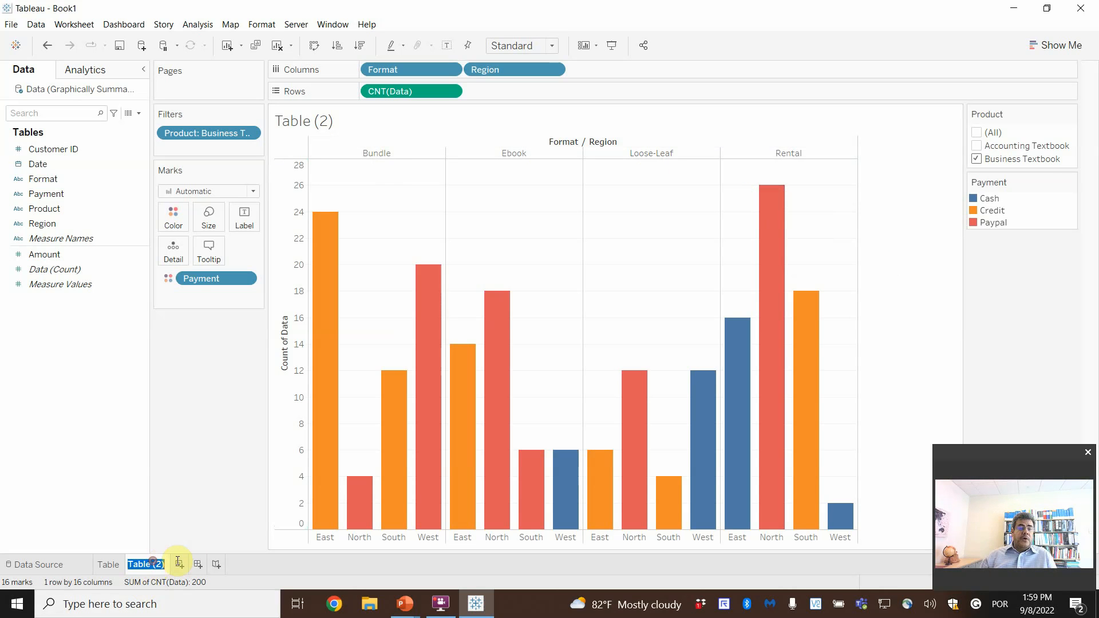
text(Chart)
key(Return)
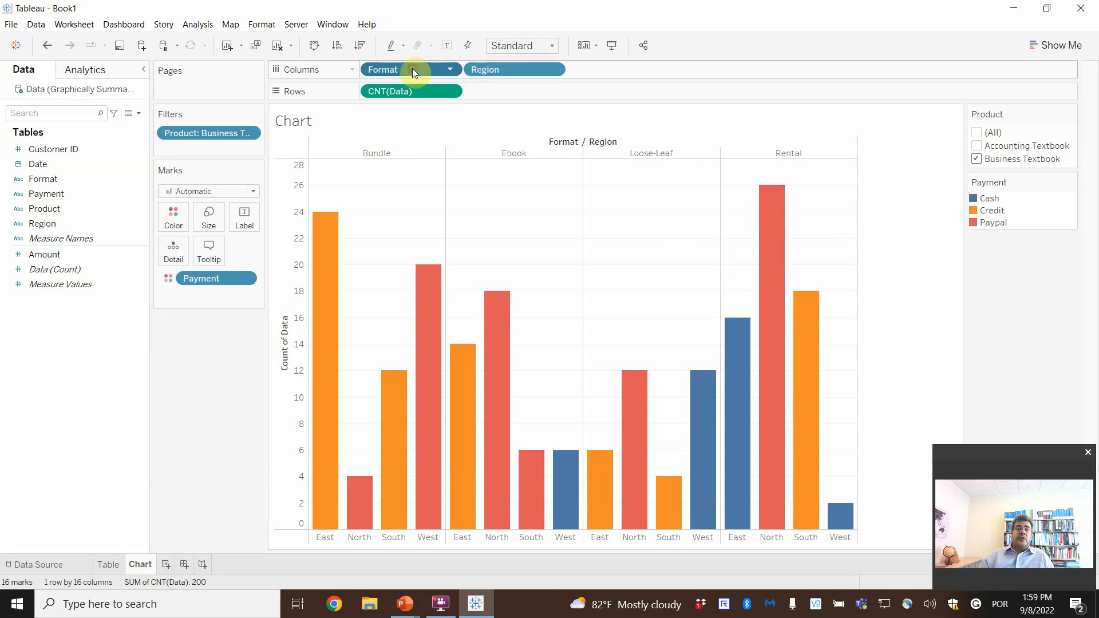
- Place Region ahead of Format in the chart's columns, and remove Region from the chart but undo that removal
drag(412, 68, 632, 67)
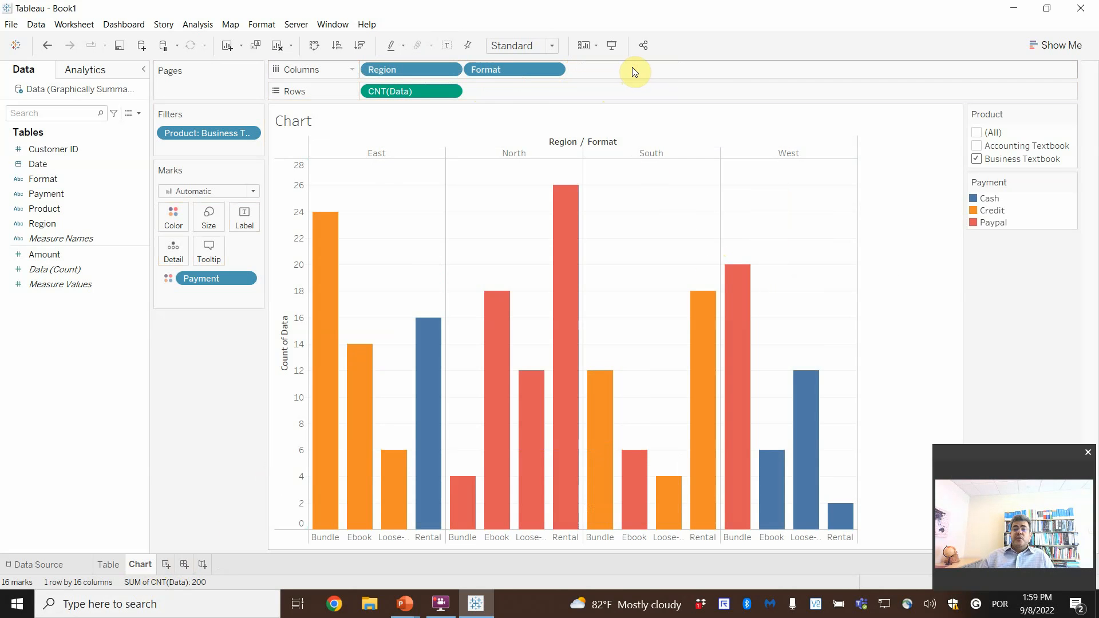
mouse_move(333, 430)
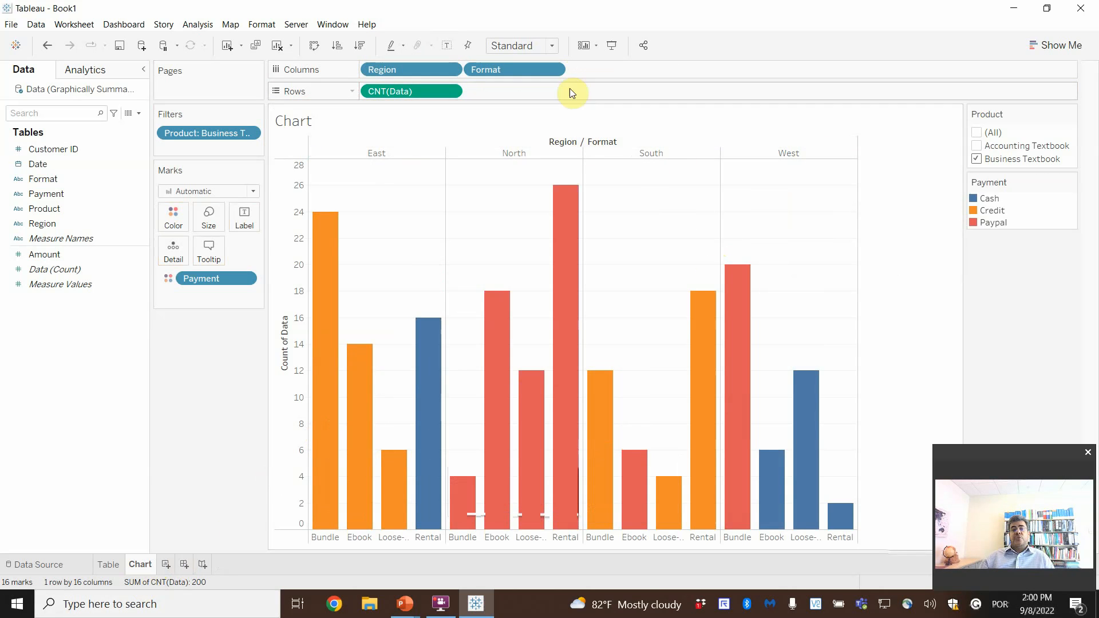
drag(429, 67, 623, 57)
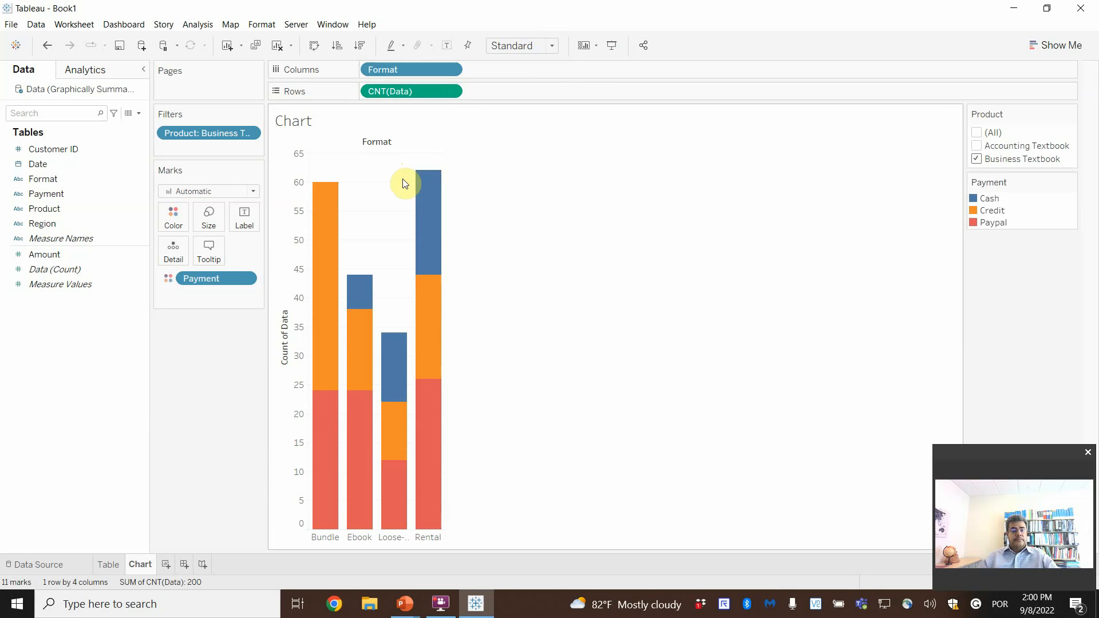
key(ctrl+z)
- Place Format ahead of Region in the chart's columns again and inspect the Loose-Leaf bars
drag(413, 70, 621, 80)
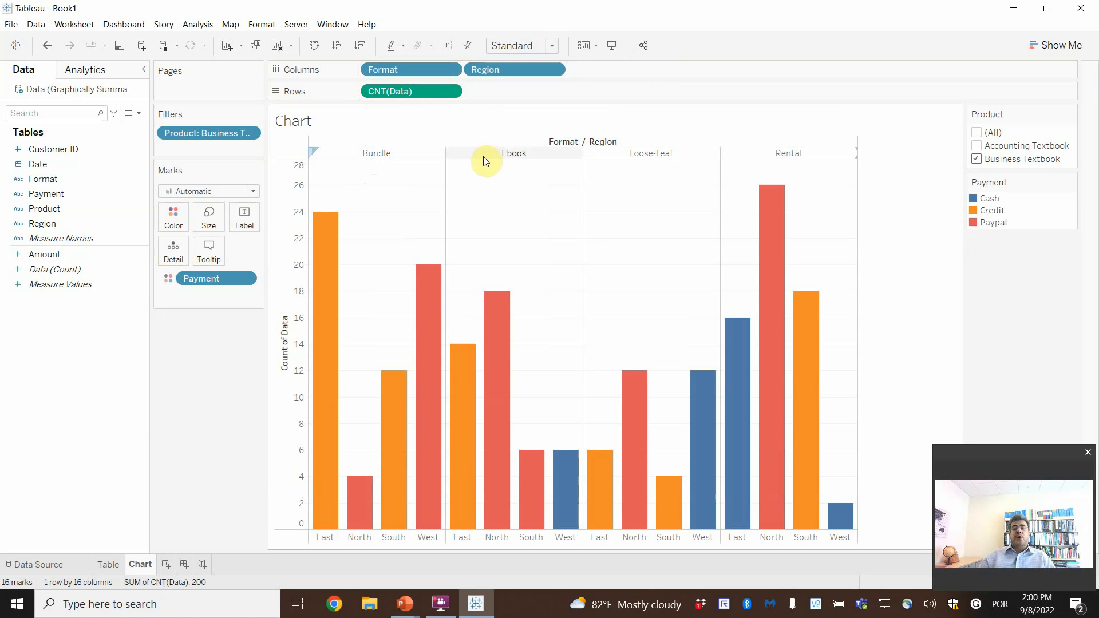
mouse_move(357, 481)
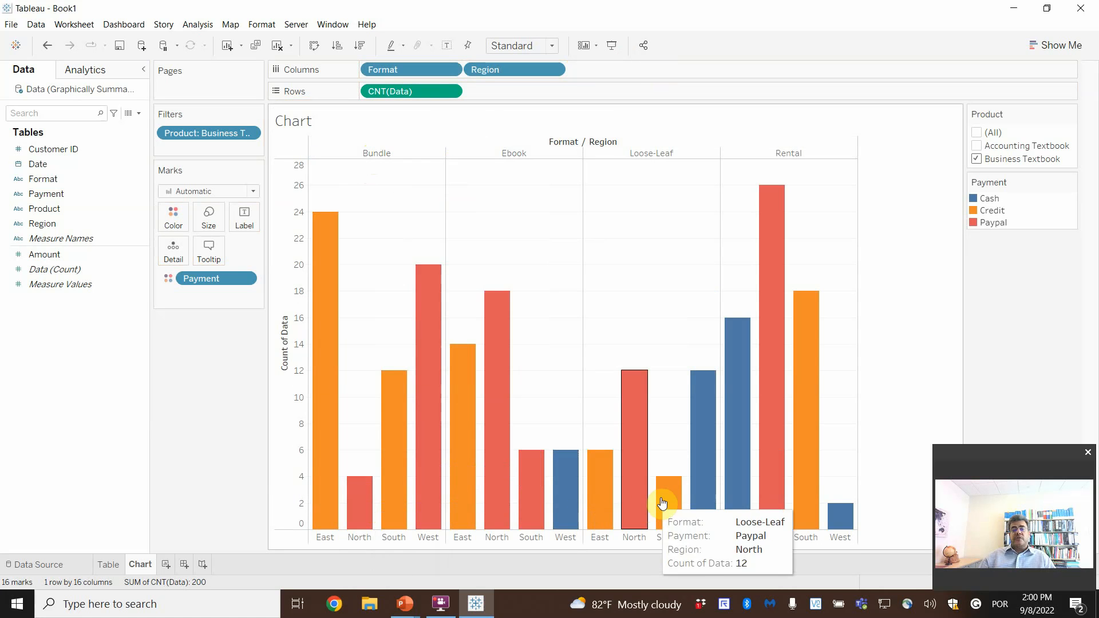
mouse_move(714, 484)
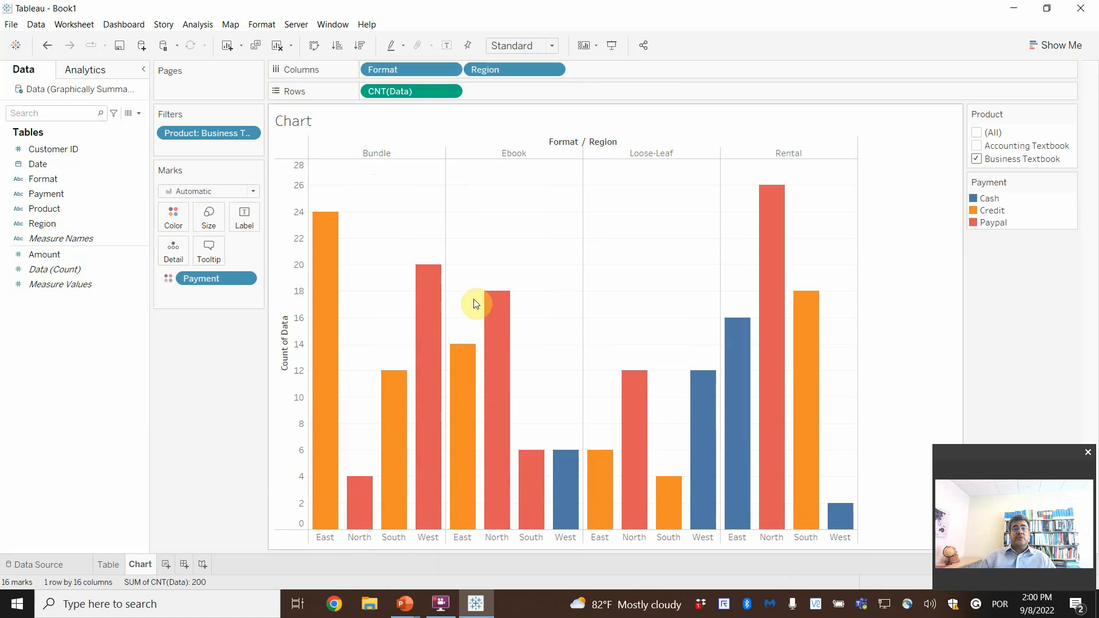
- Rename the Chart worksheet as "Chart by format"
double_click(143, 566)
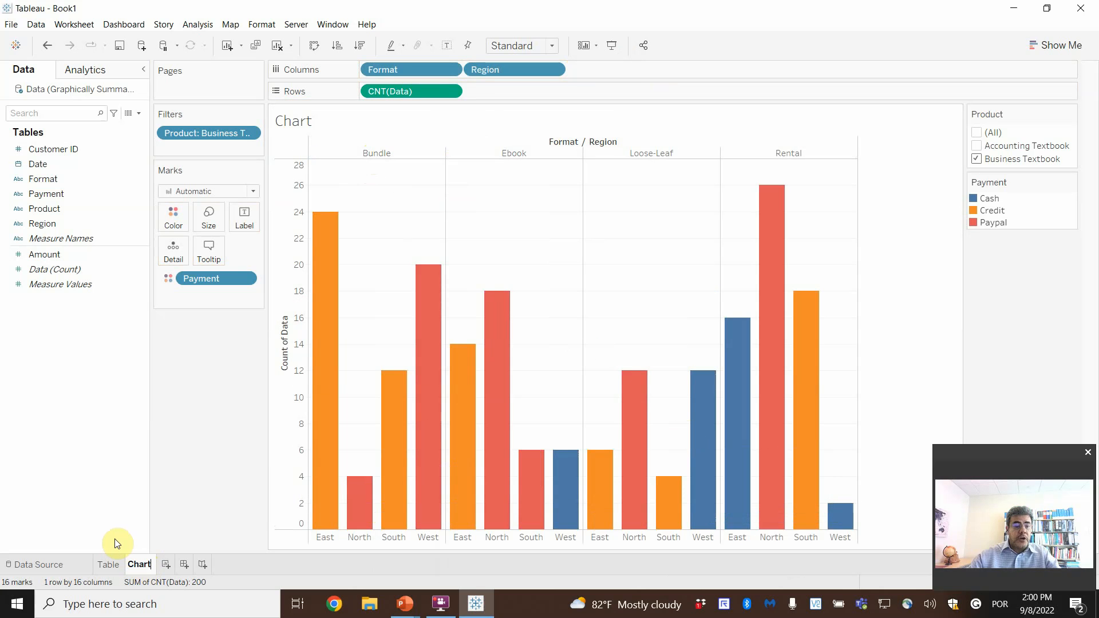
text(by )
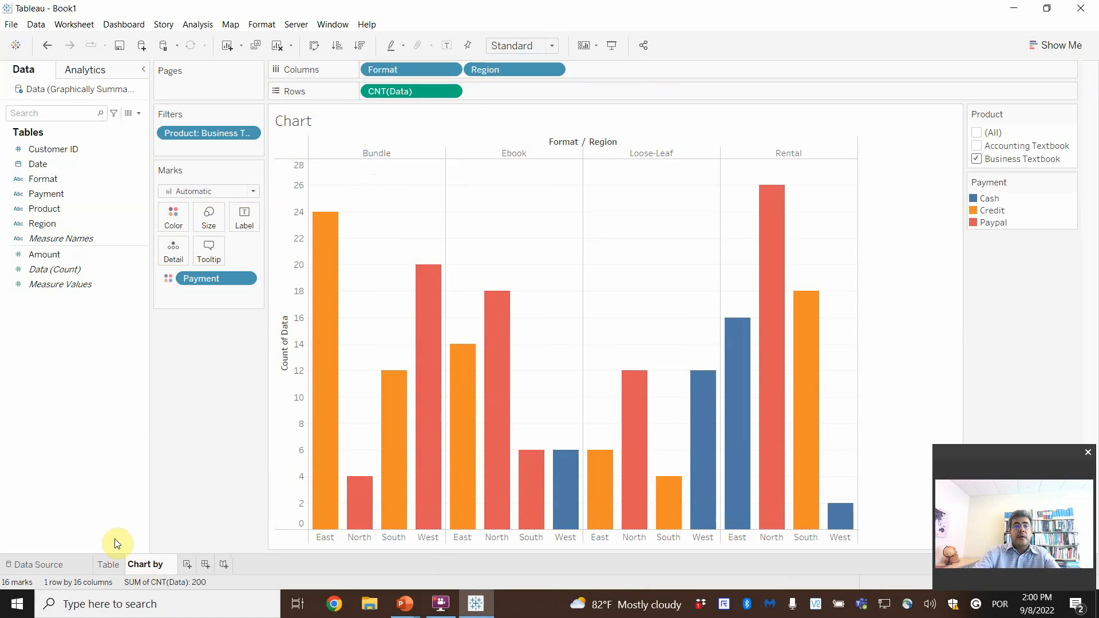
text(format)
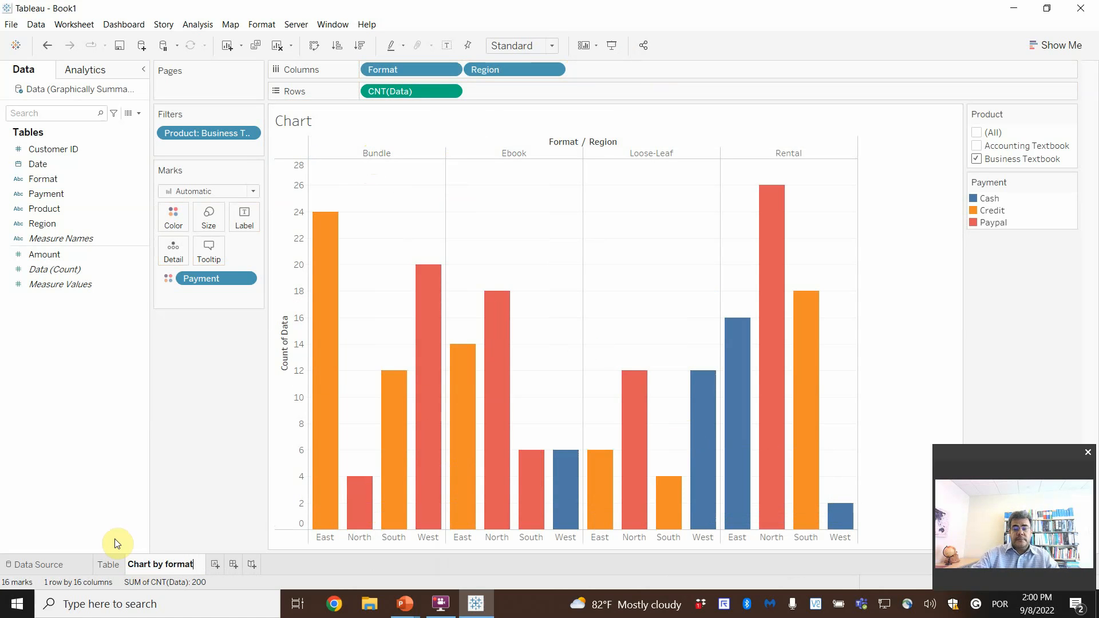
key(Return)
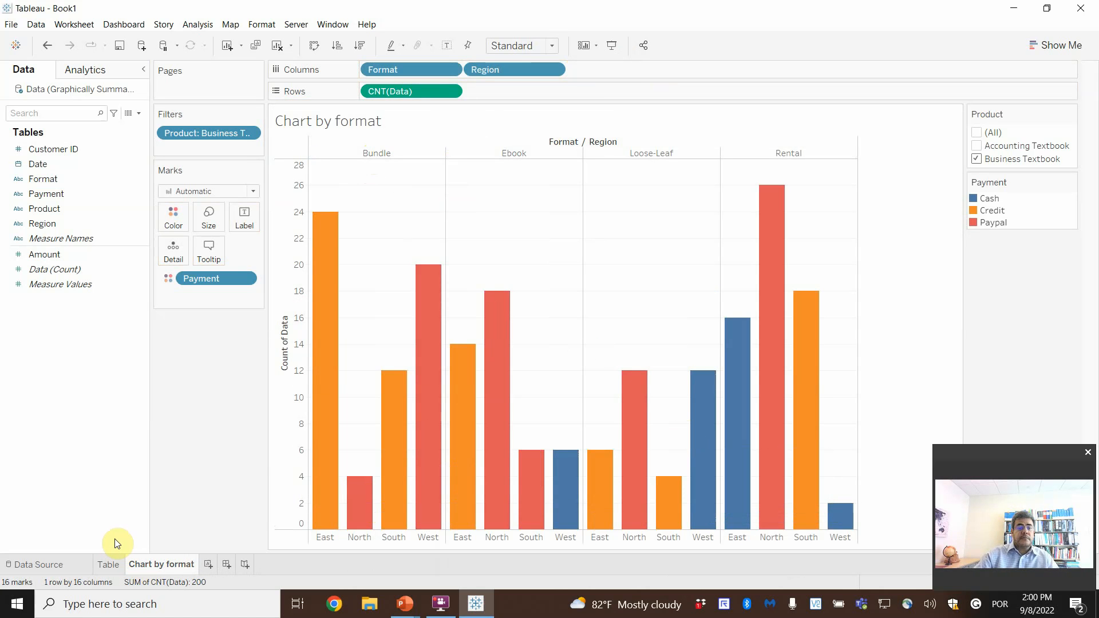
- Duplicate the Chart by format worksheet and rename the copy as "Chart by region"
right_click(163, 562)
click(221, 443)
double_click(245, 562)
drag(239, 563, 292, 564)
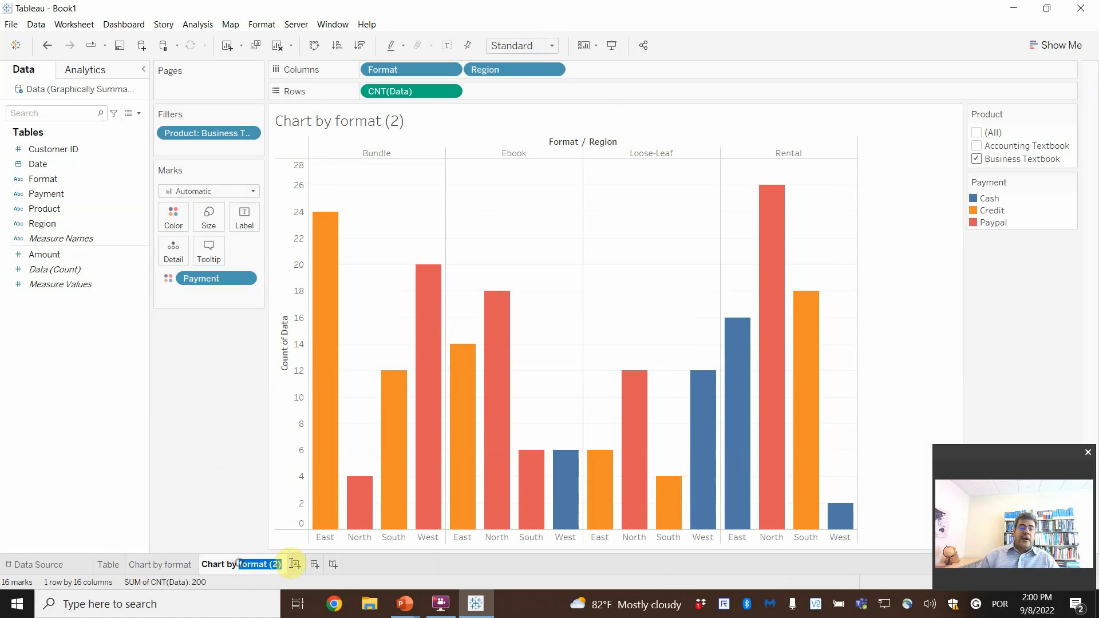
text(r)
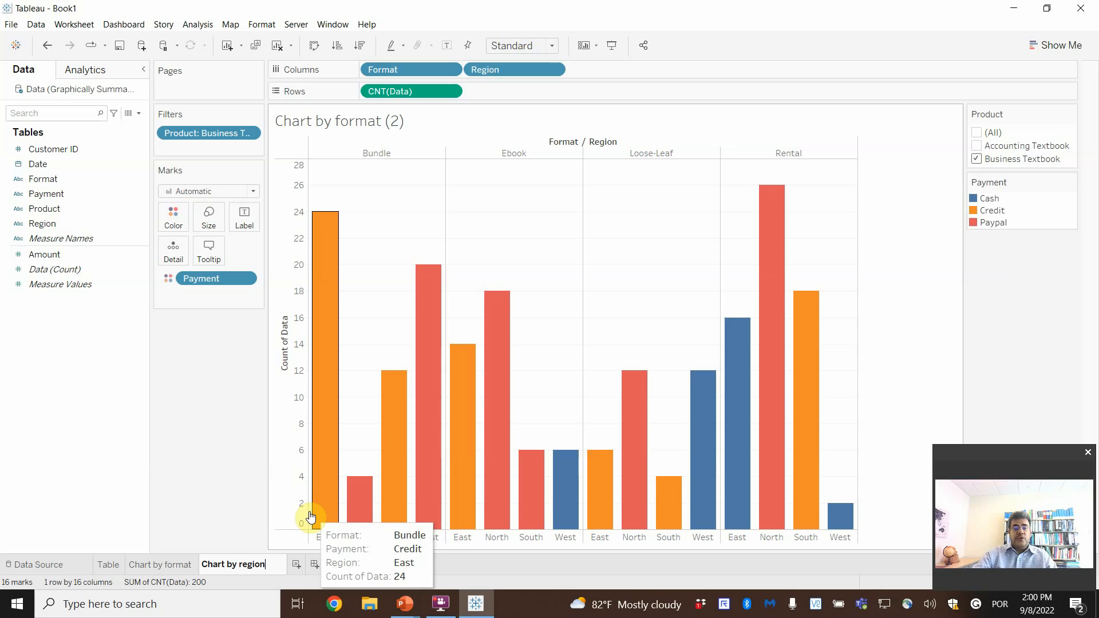
text(egion)
key(Return)
- Place Region ahead of Format in the columns of Chart by region and inspect its bars
drag(413, 66, 630, 65)
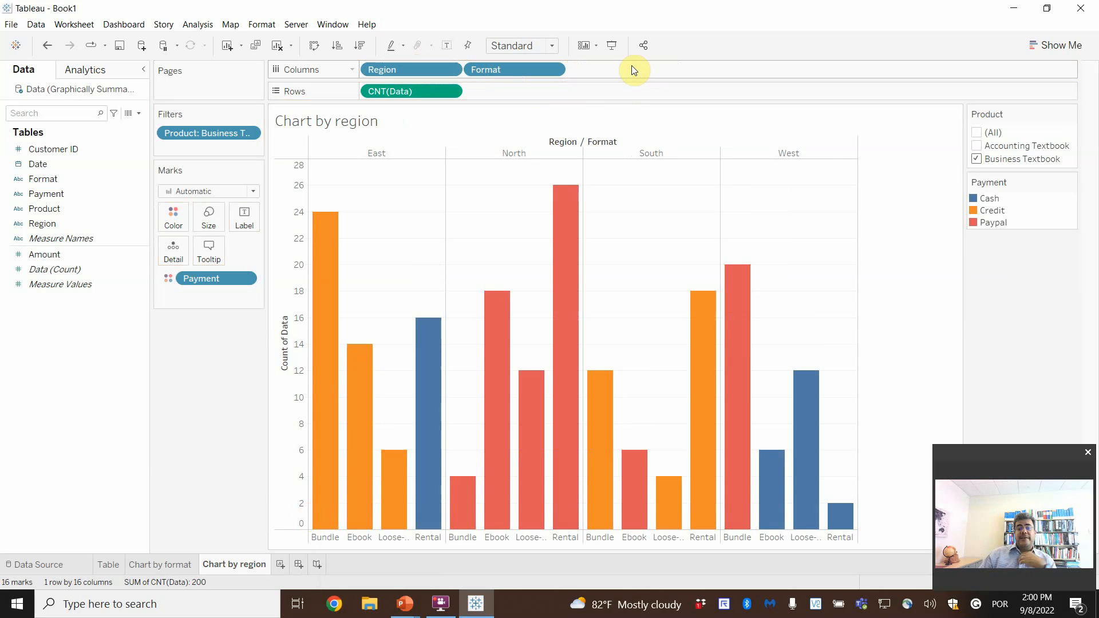
mouse_move(569, 250)
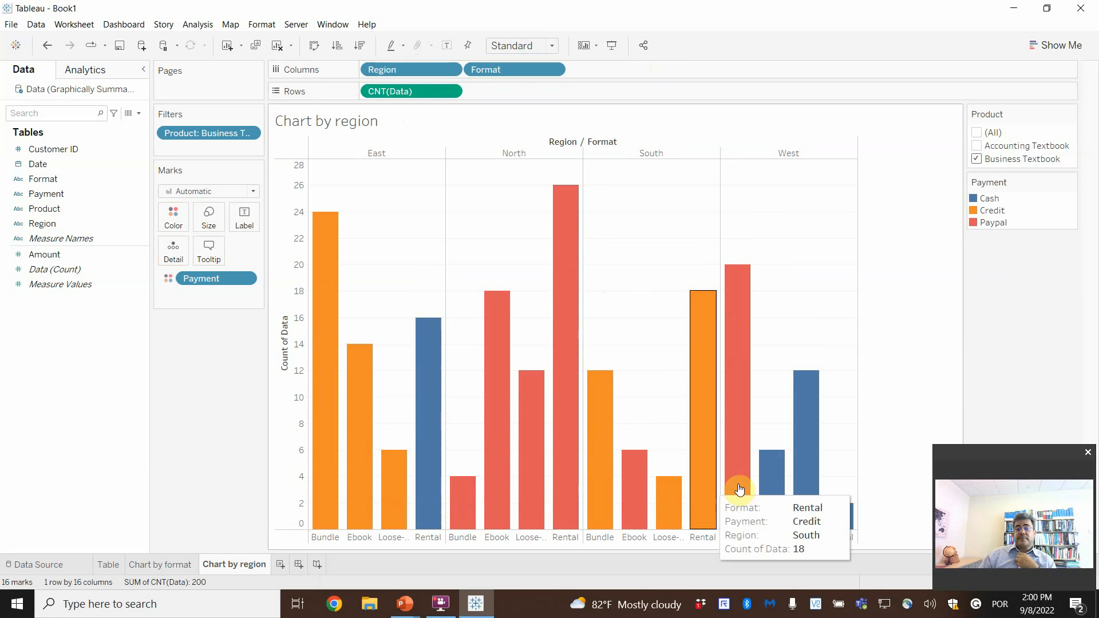
mouse_move(450, 528)
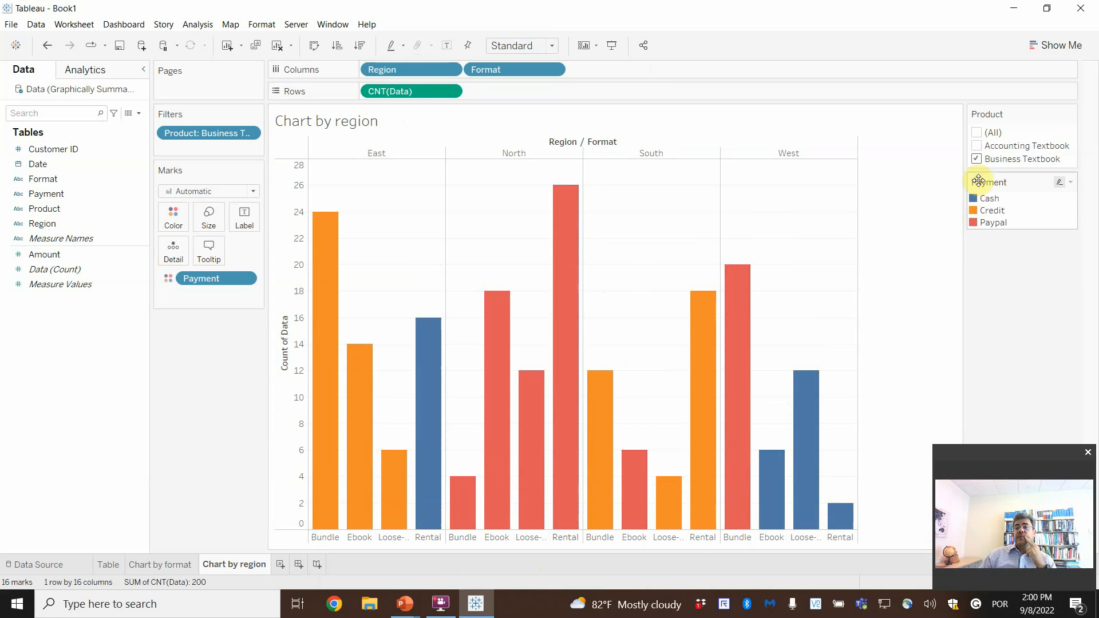
- Filter Chart by region to Accounting Textbook only, and compare it with Chart by format
click(977, 146)
click(979, 157)
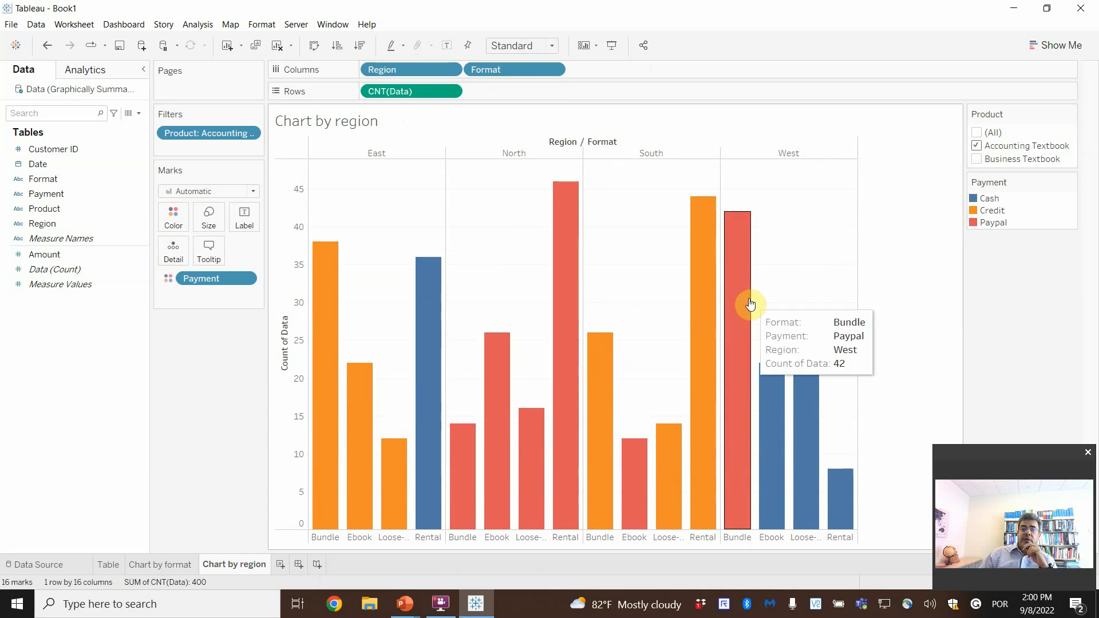
click(161, 567)
- Apply the Table worksheet's Product filter to all worksheets using related data sources
click(111, 567)
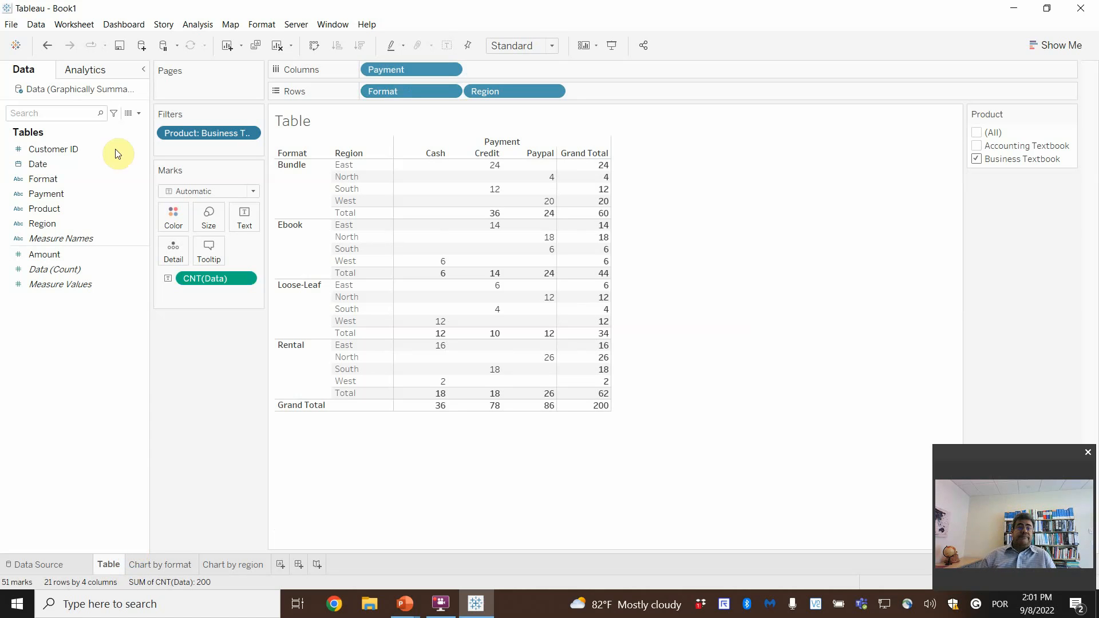
click(251, 134)
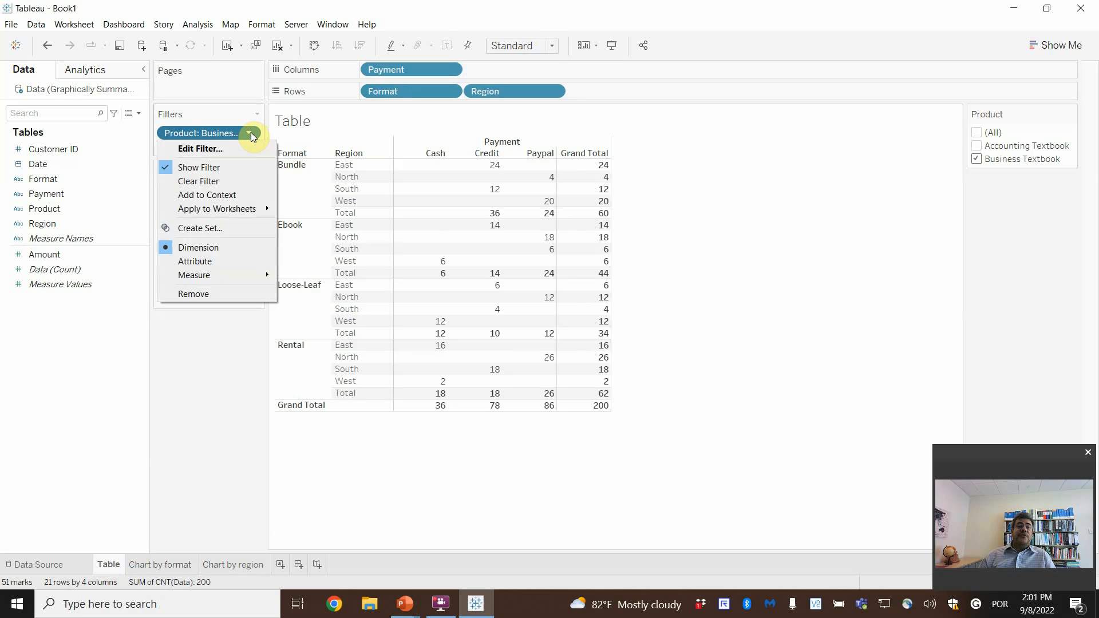
mouse_move(253, 208)
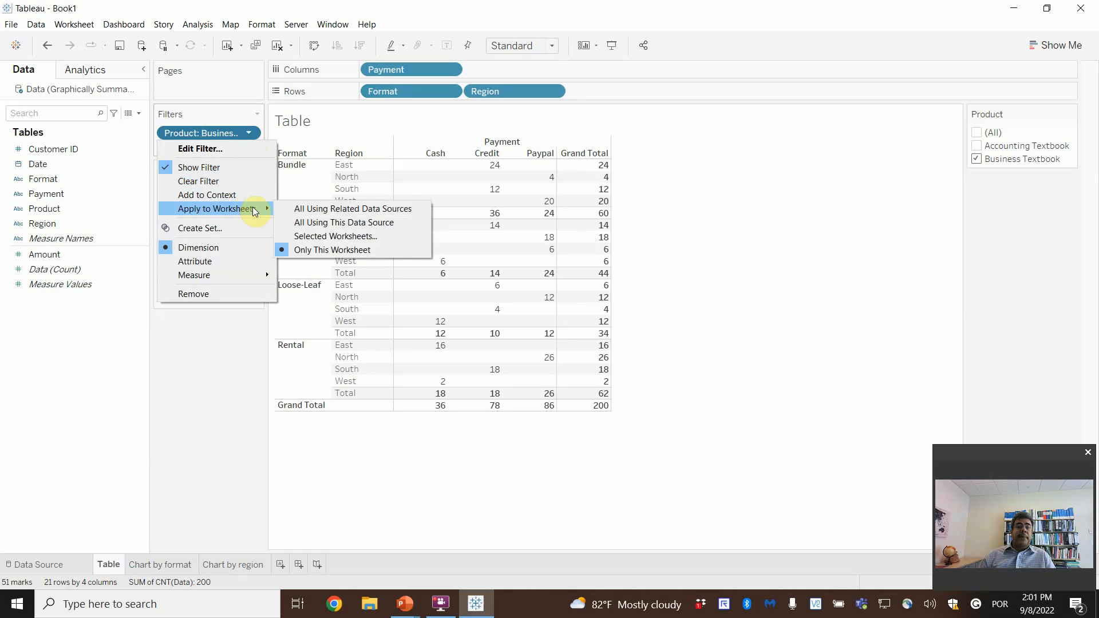
click(383, 210)
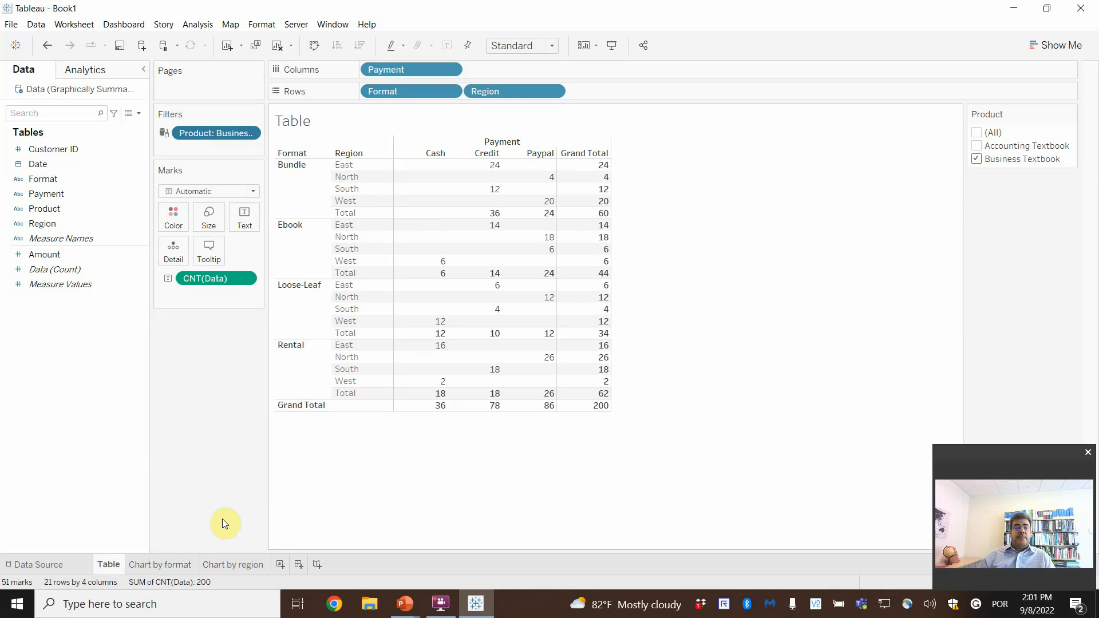
- Add Accounting Textbook to the shared Product filter from Chart by region, and check Chart by format and Table
click(163, 568)
click(223, 568)
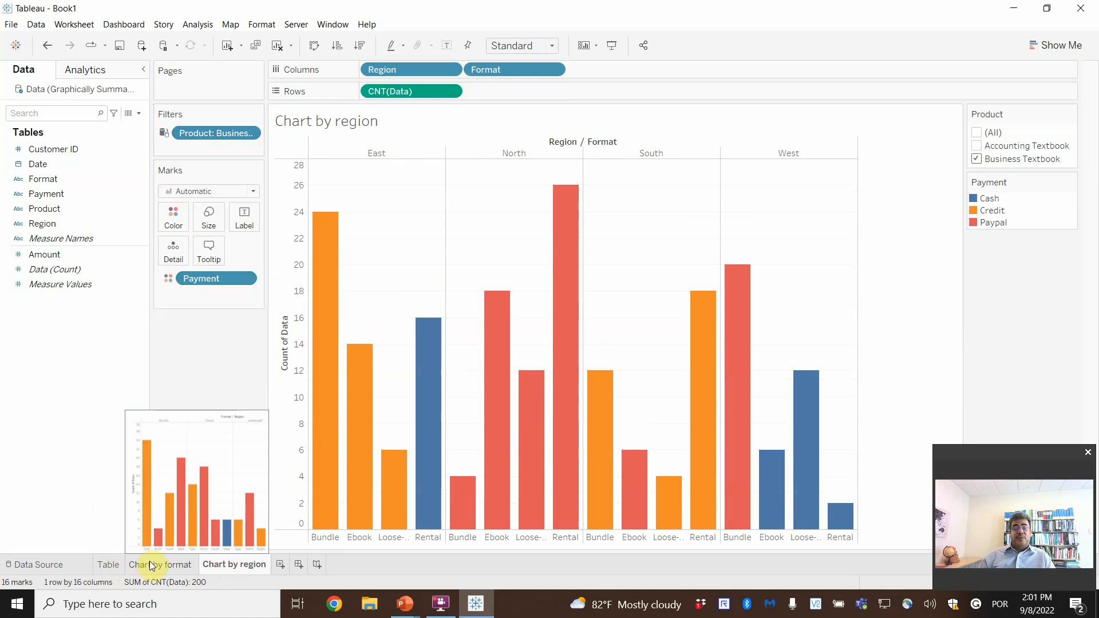
click(976, 146)
click(166, 569)
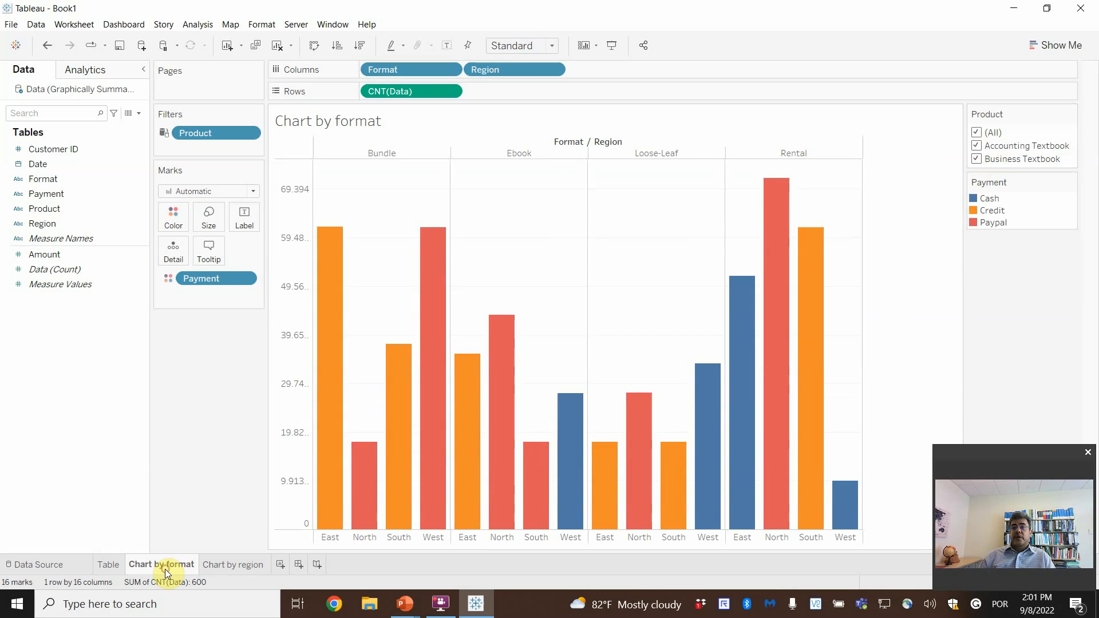
click(104, 565)
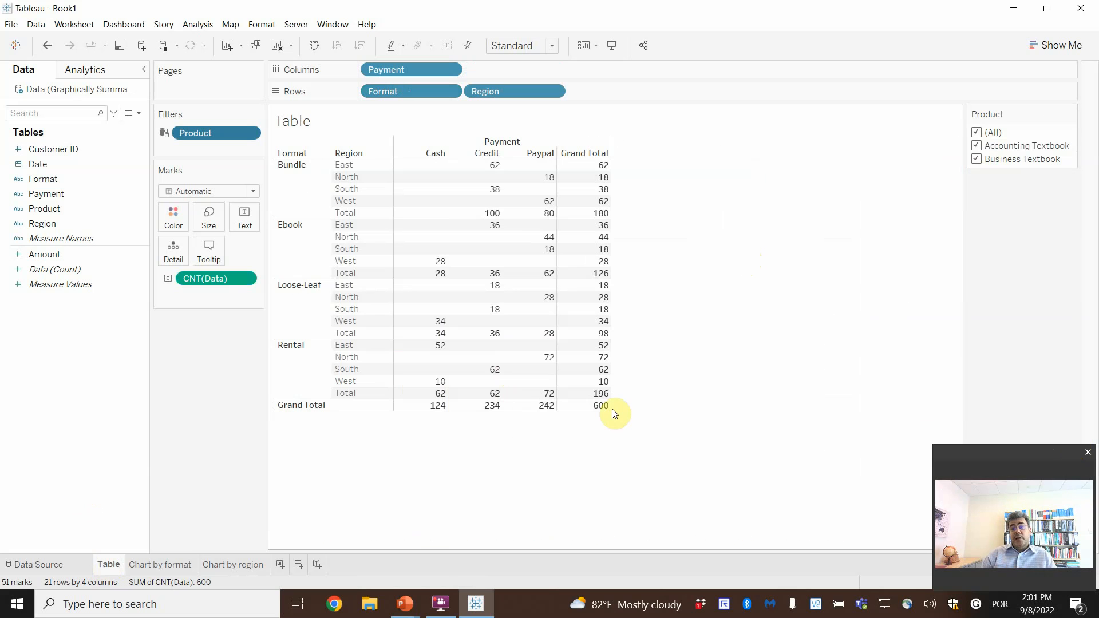
- Create a new dashboard, rename it as Summary, and show its title
click(296, 566)
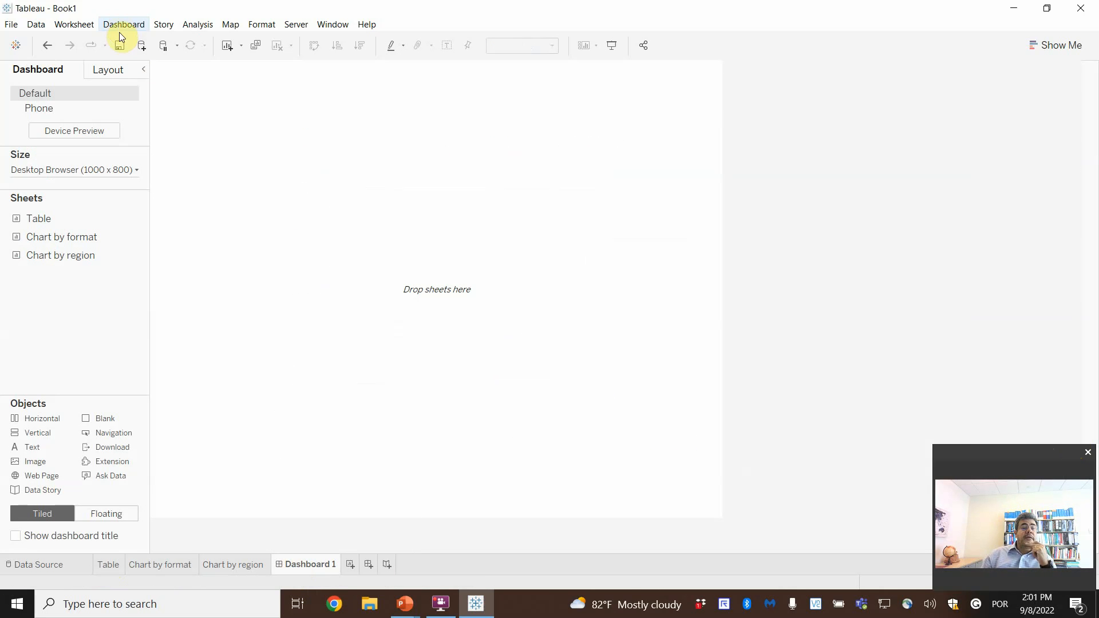
double_click(309, 564)
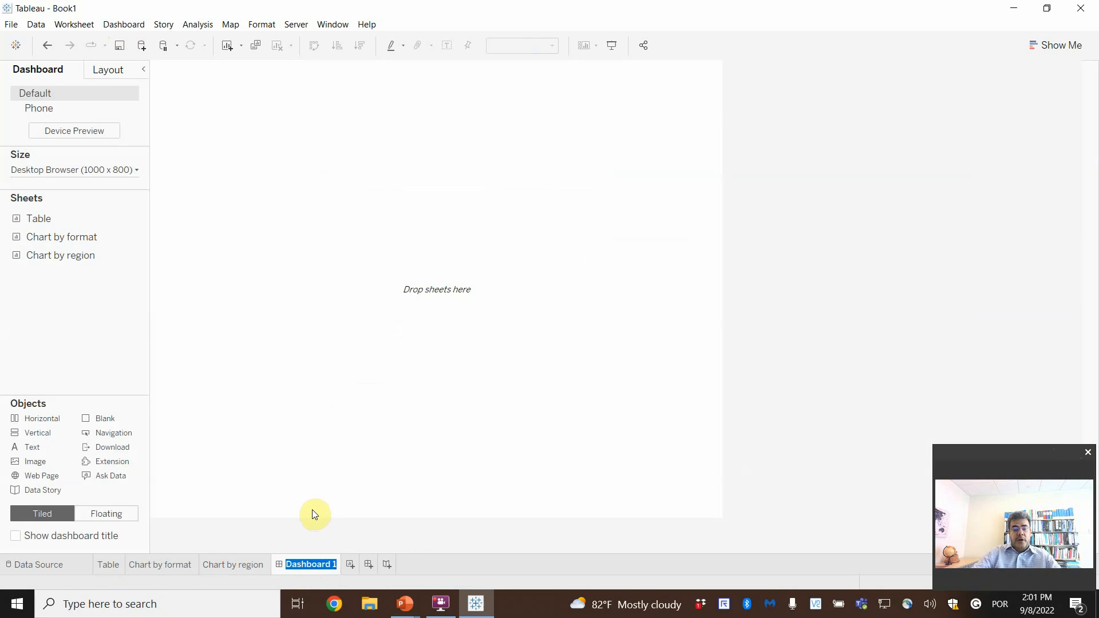
text(Summary)
key(Return)
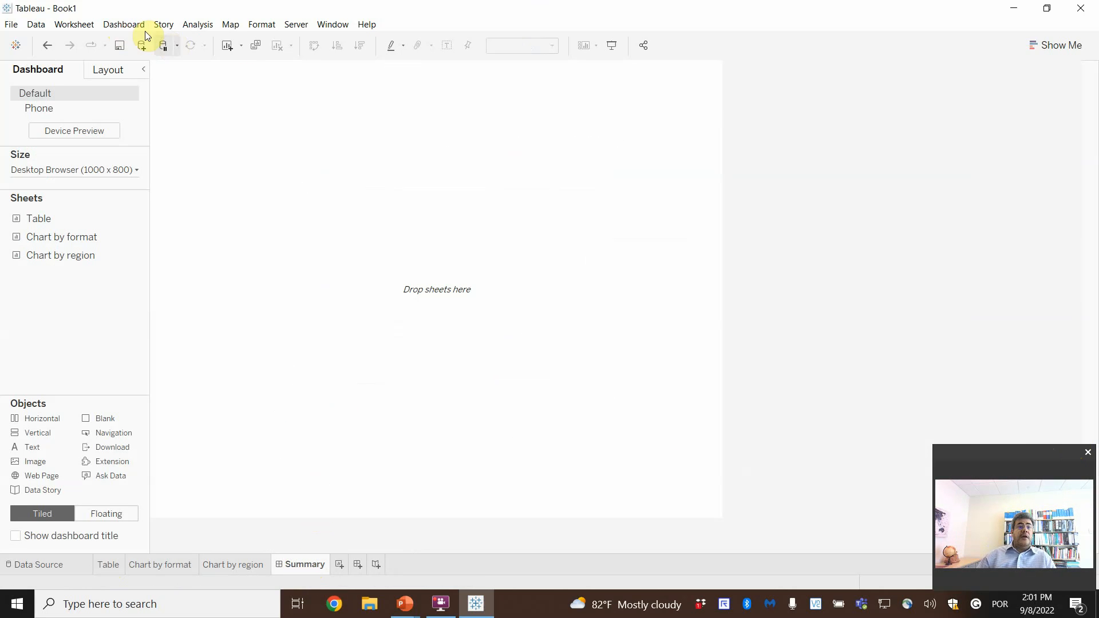
click(126, 27)
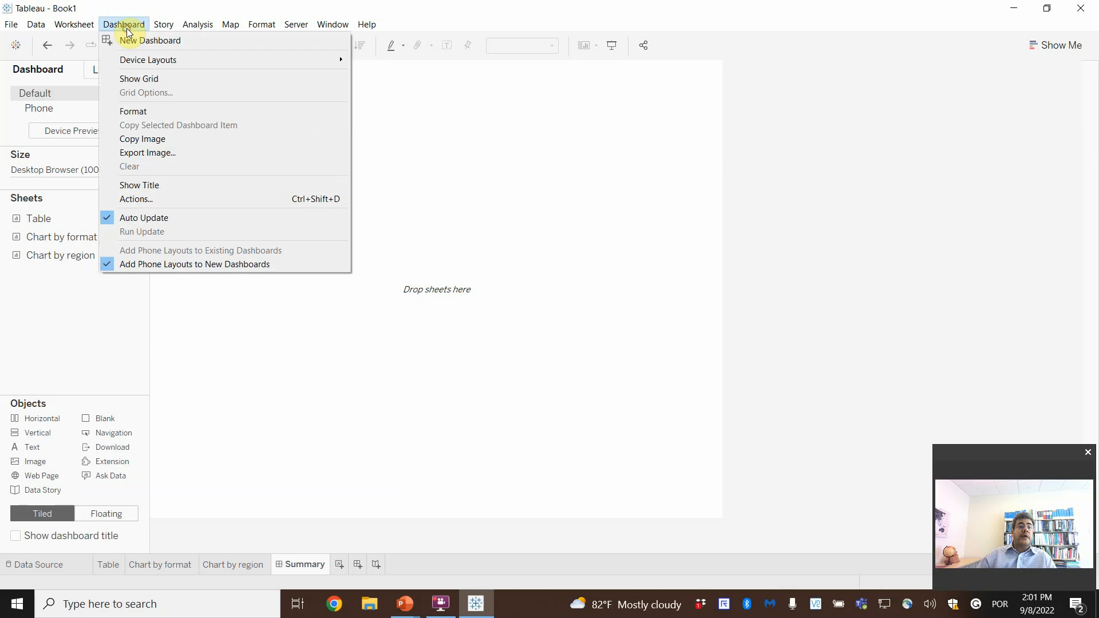
click(155, 186)
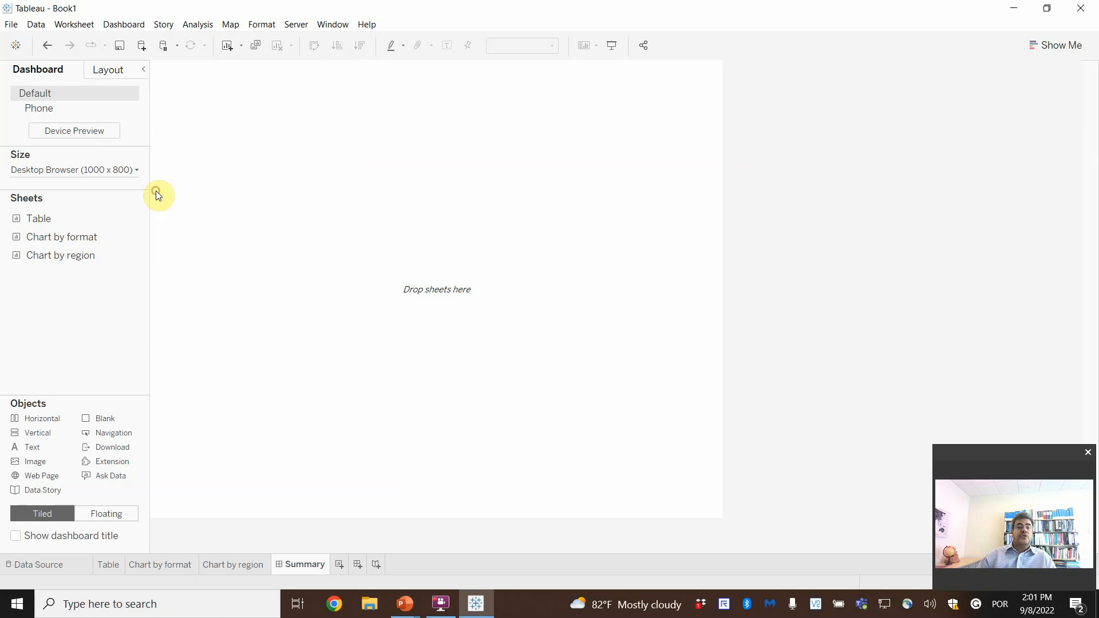
- Review the Table, Chart by region and Chart by format worksheets, and return to the Summary dashboard
click(110, 565)
click(228, 566)
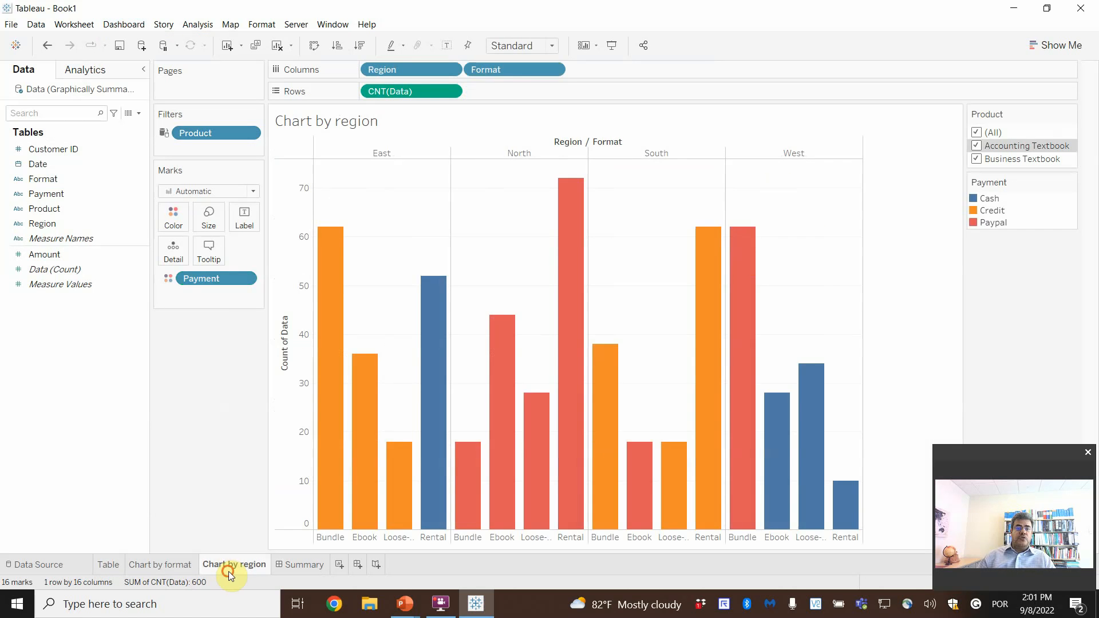
click(172, 564)
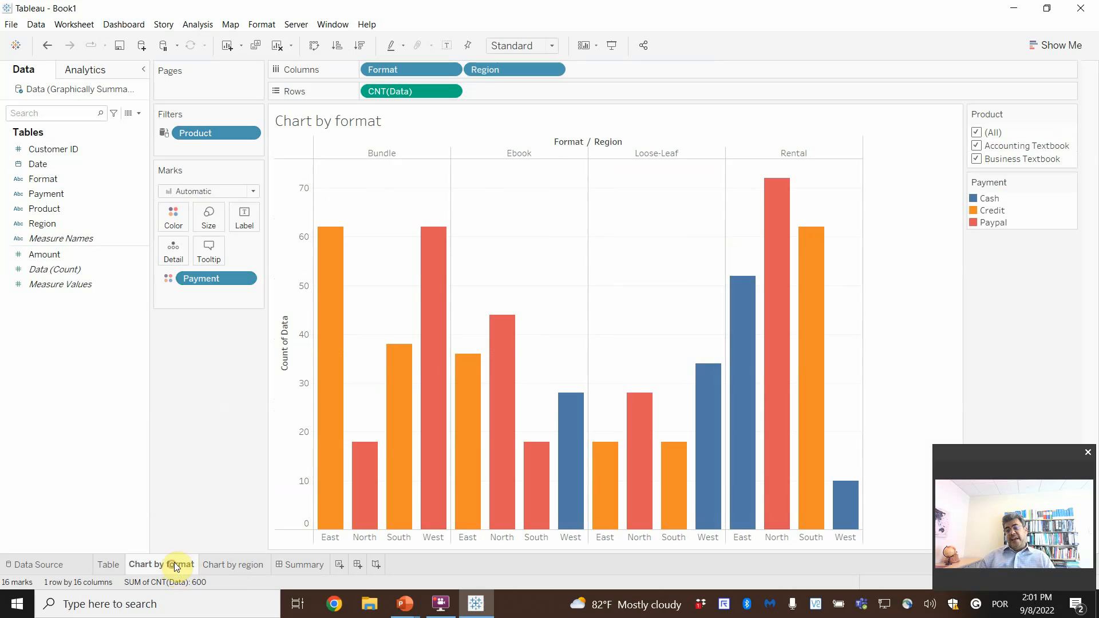
click(232, 563)
click(118, 564)
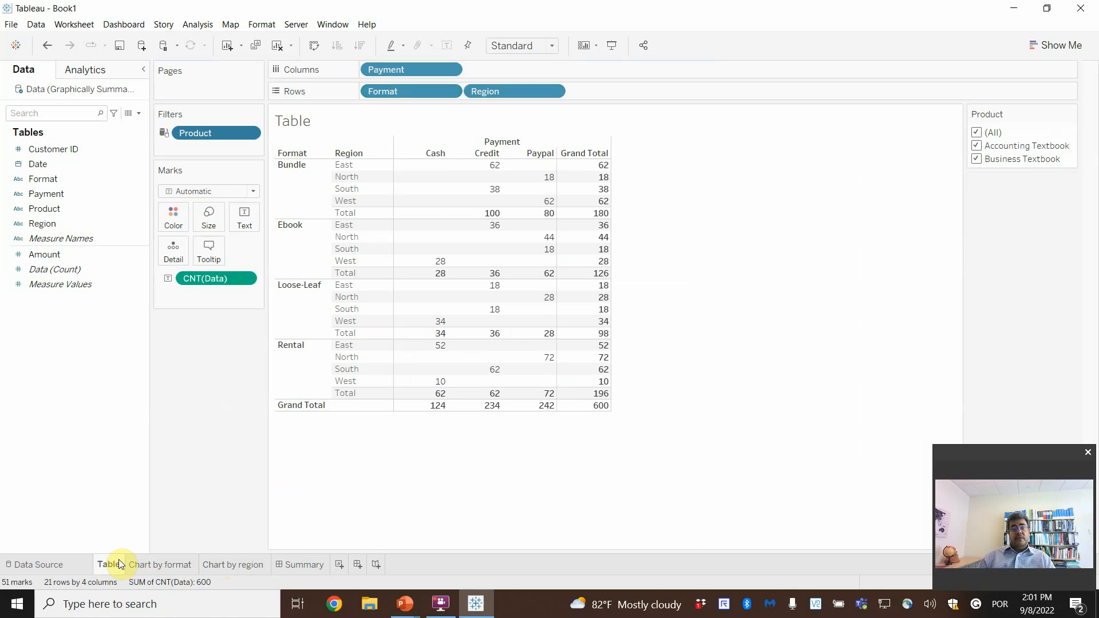
click(307, 565)
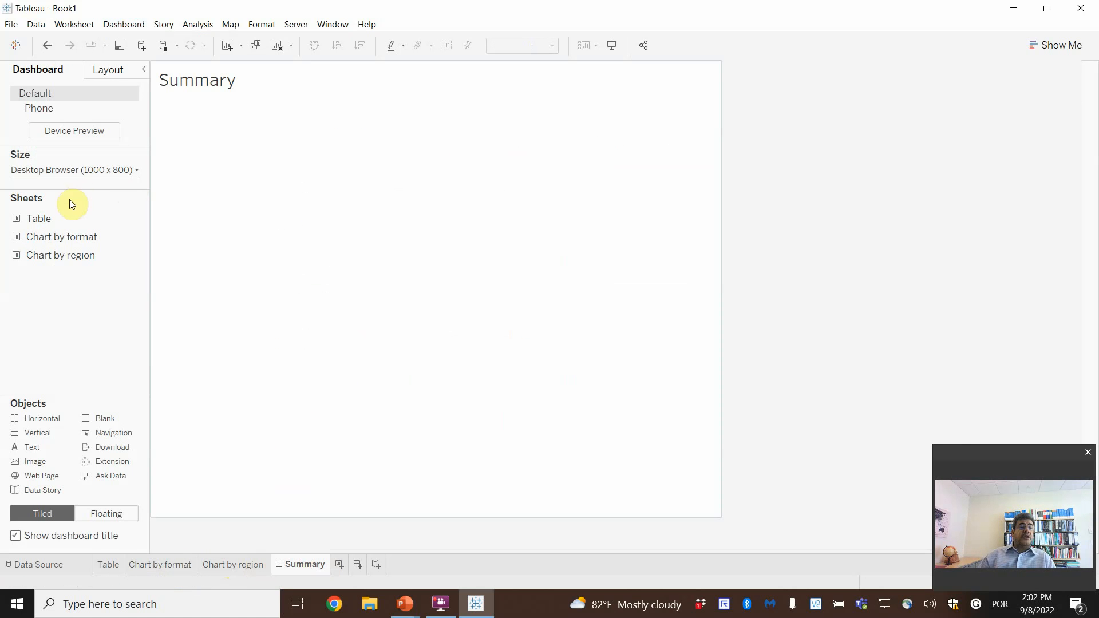
- Place Chart by format on the Summary dashboard with Chart by region beside it
drag(52, 236, 223, 201)
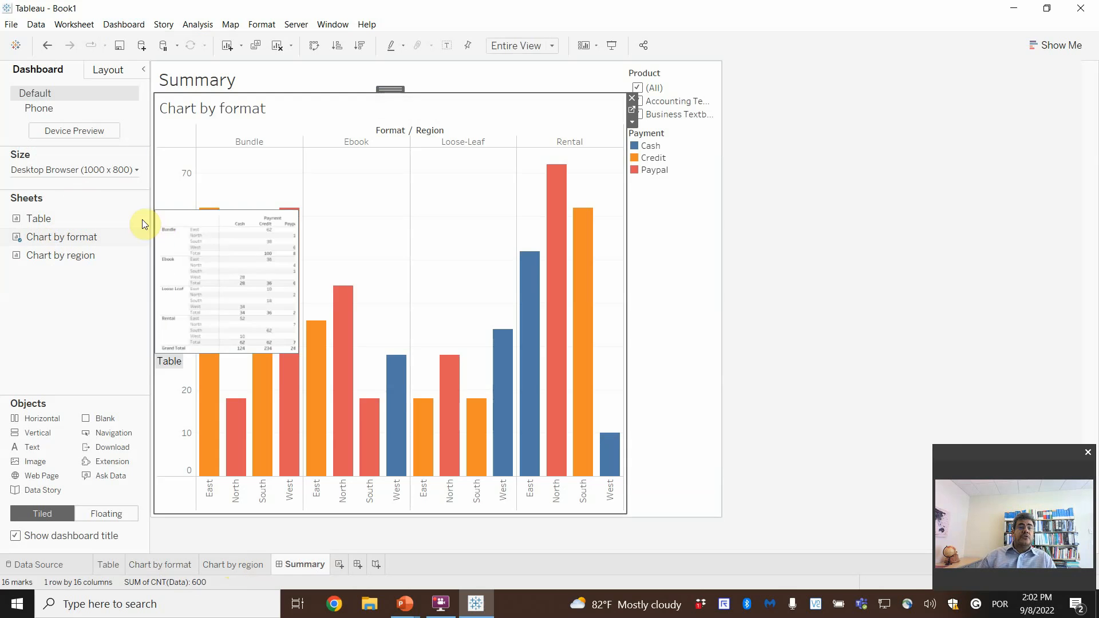
mouse_move(60, 255)
mouse_down()
mouse_move(425, 268)
mouse_move(635, 240)
mouse_move(599, 240)
mouse_up()
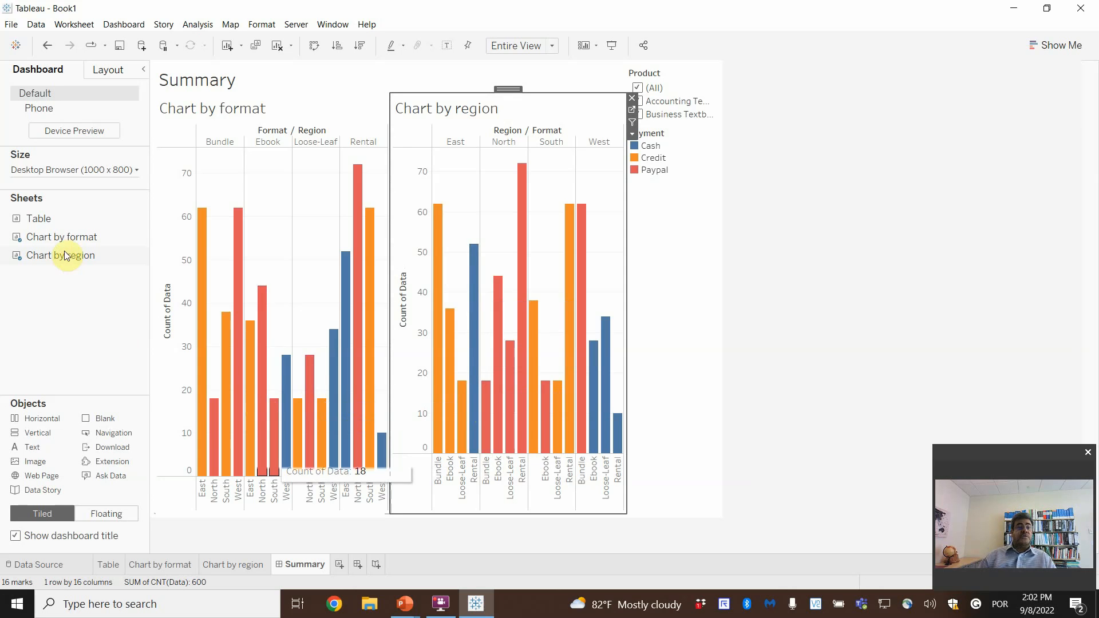
- Try the Table sheet across the full width beneath both charts, and remove it from the dashboard
mouse_move(60, 219)
mouse_move(60, 218)
mouse_down()
mouse_move(380, 461)
mouse_move(404, 514)
mouse_up()
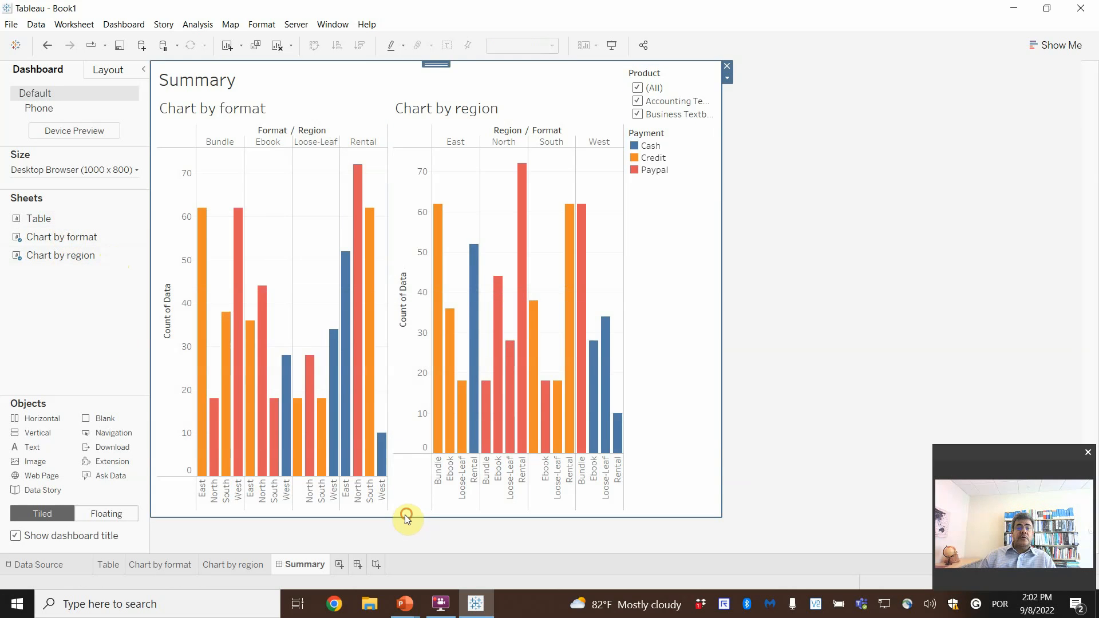
mouse_move(49, 218)
mouse_down()
mouse_move(328, 455)
mouse_move(380, 465)
mouse_move(406, 494)
mouse_move(392, 501)
mouse_up()
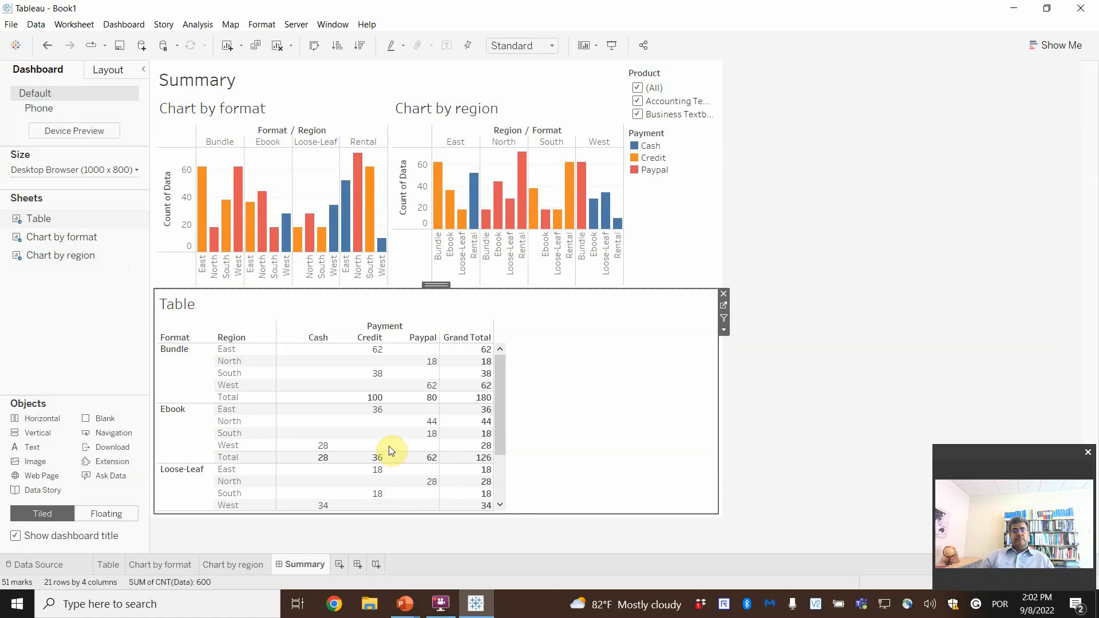
click(724, 295)
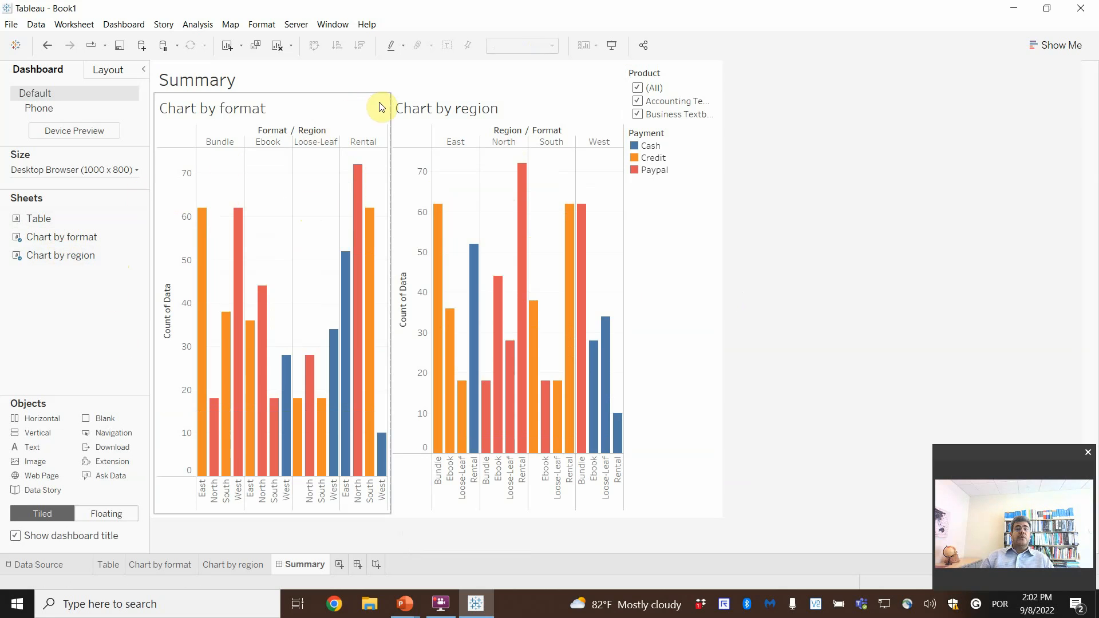
- Remove Chart by region from the dashboard and select the remaining Chart by format
click(332, 109)
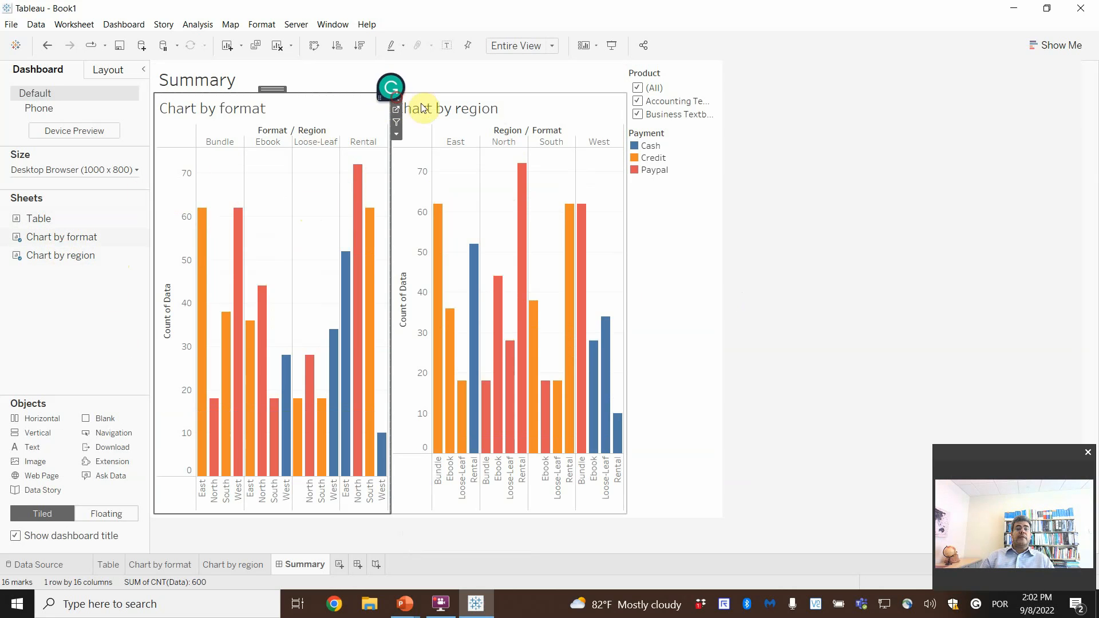
click(564, 120)
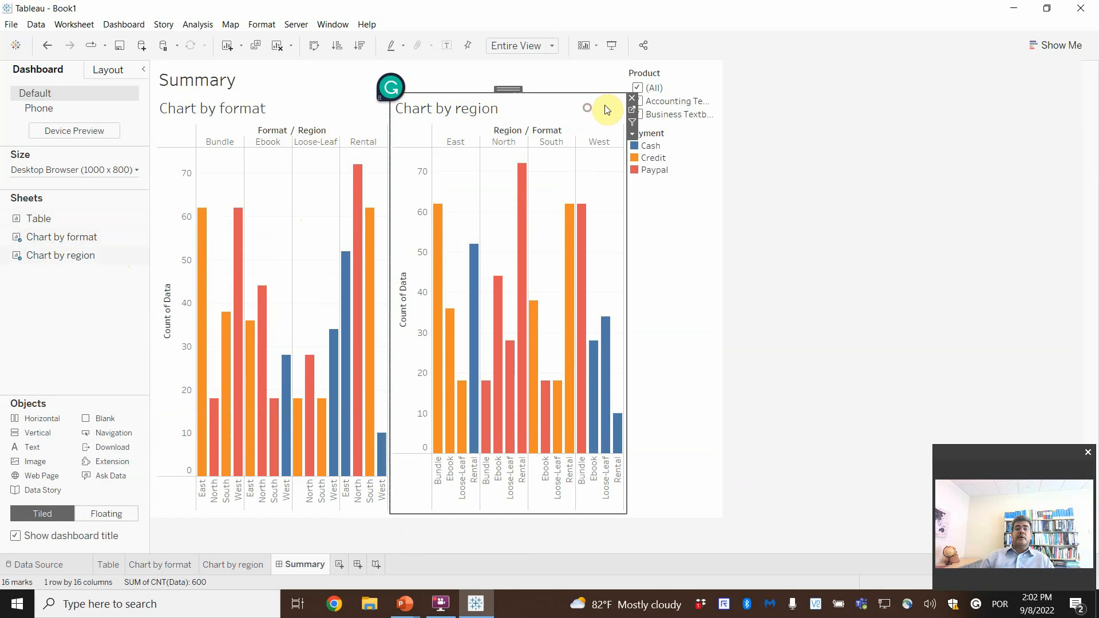
click(634, 103)
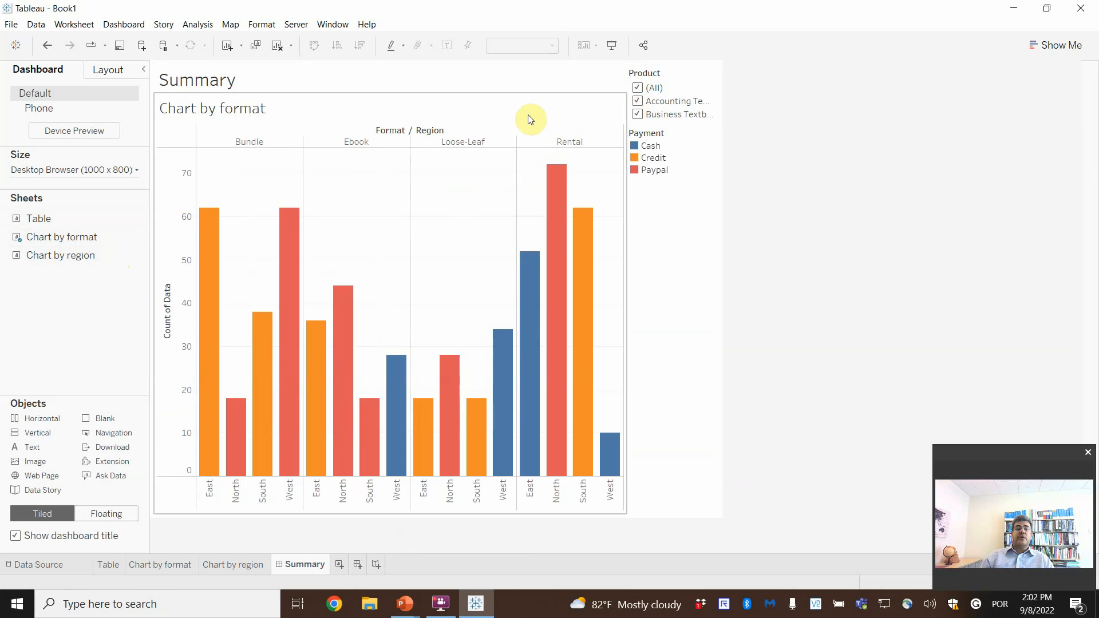
click(527, 118)
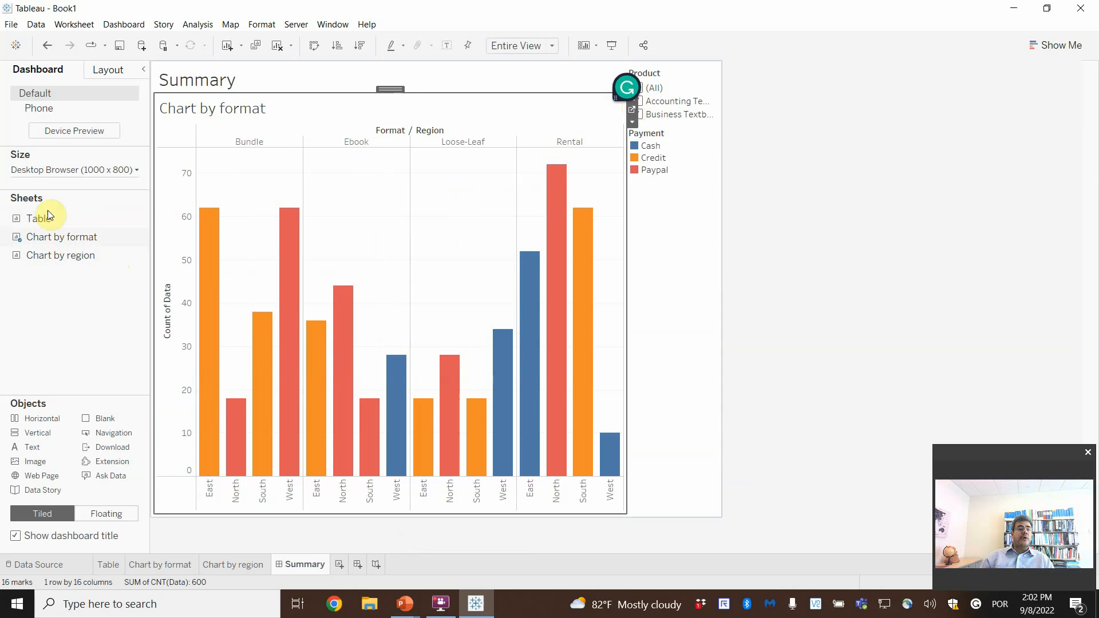
- Place the Table sheet beside Chart by format on the Summary dashboard, and Chart by region beneath Chart by format
drag(44, 218, 231, 179)
mouse_move(34, 253)
drag(33, 253, 526, 390)
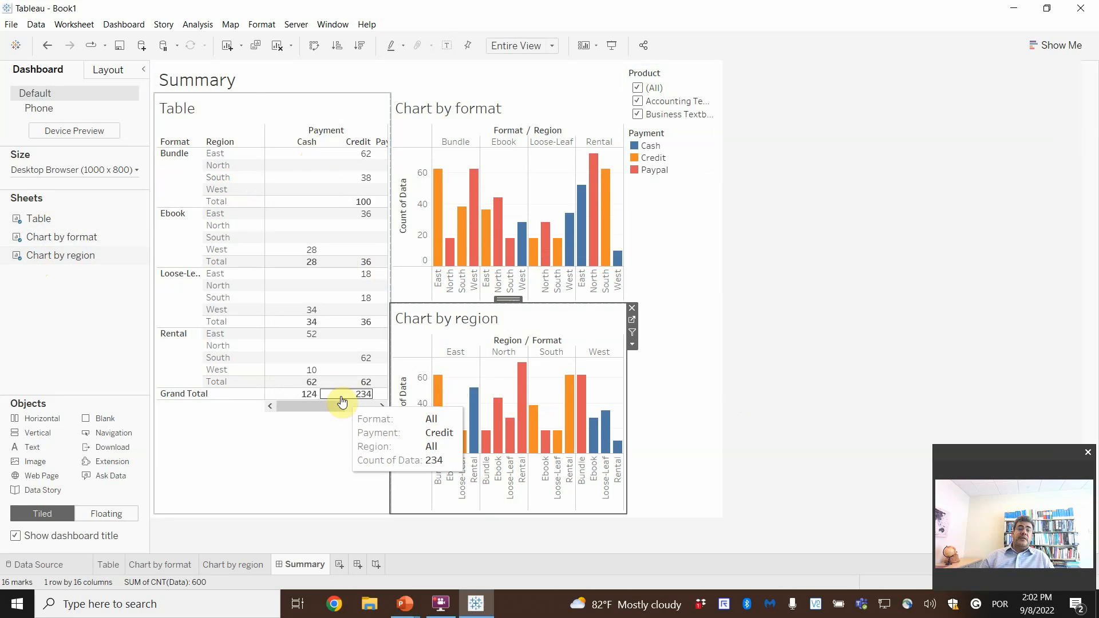
- Try different widths for the Table pane on the dashboard while checking its columns through Grand Total
drag(322, 407, 372, 407)
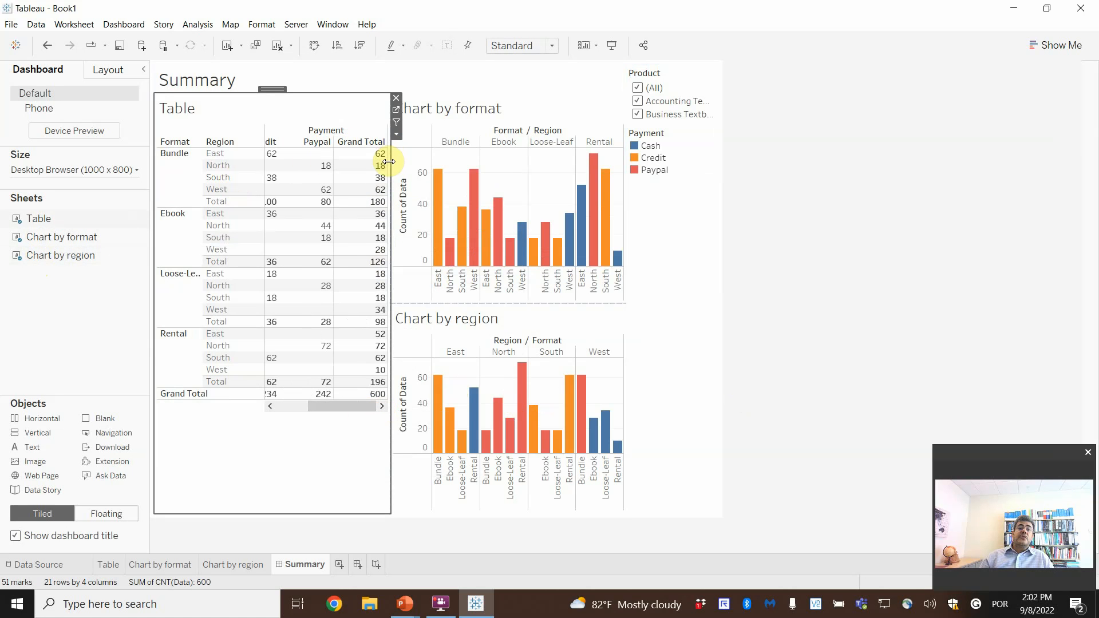
drag(388, 161, 352, 165)
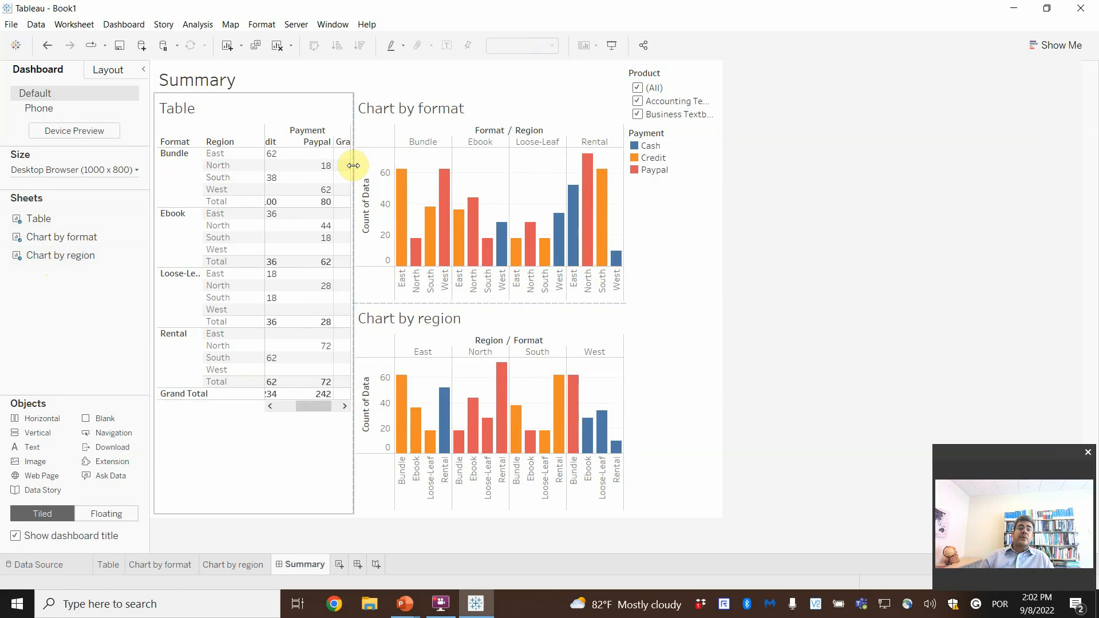
drag(315, 404, 325, 405)
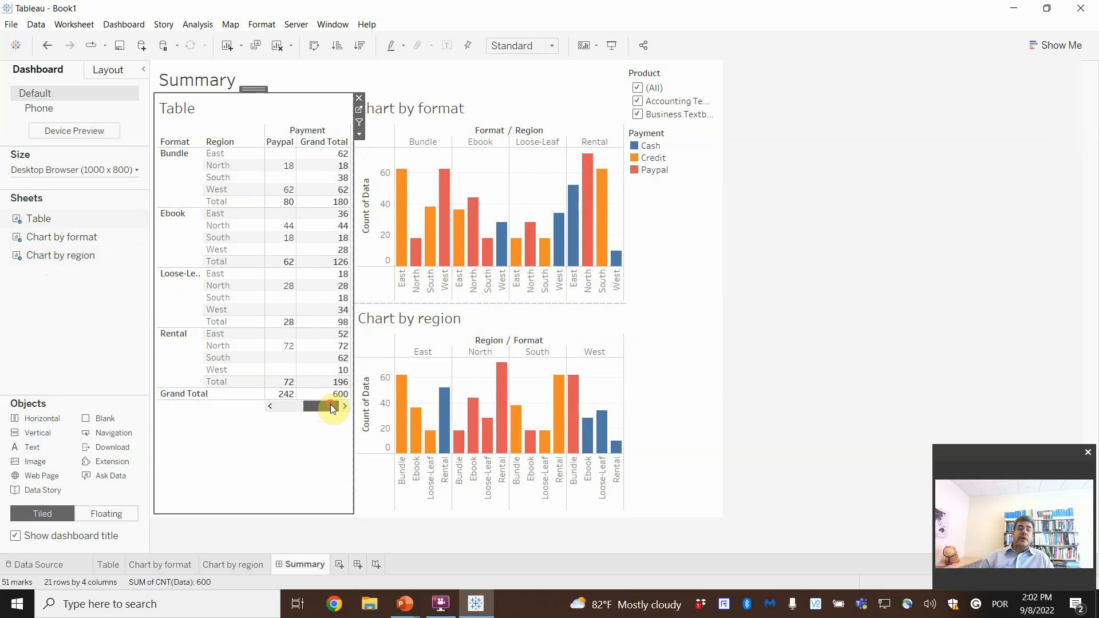
drag(352, 253, 397, 256)
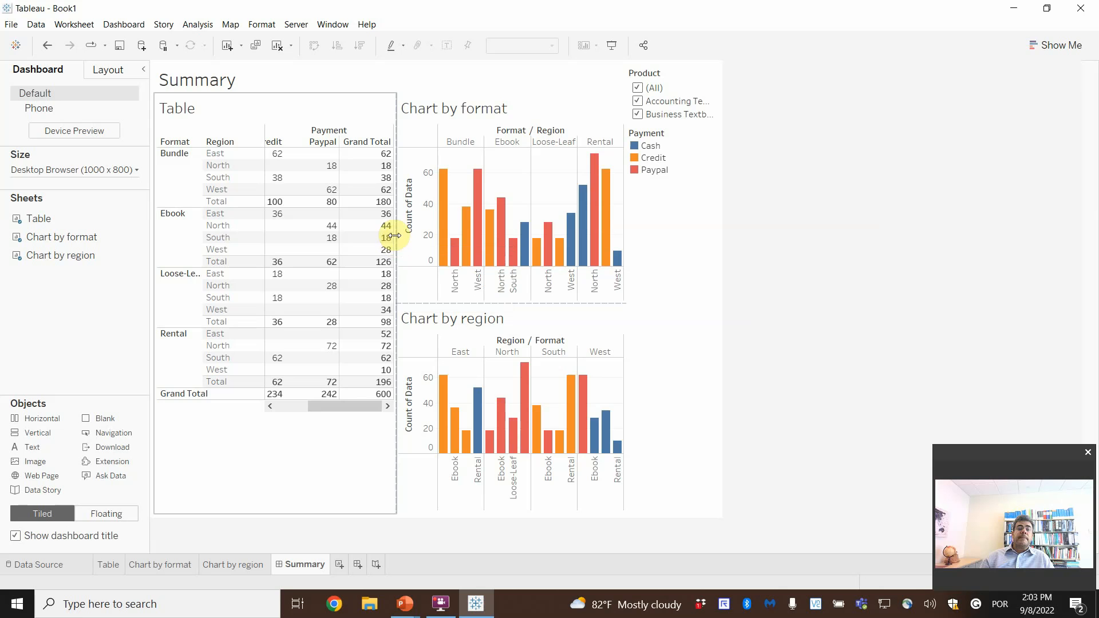
drag(395, 236, 358, 236)
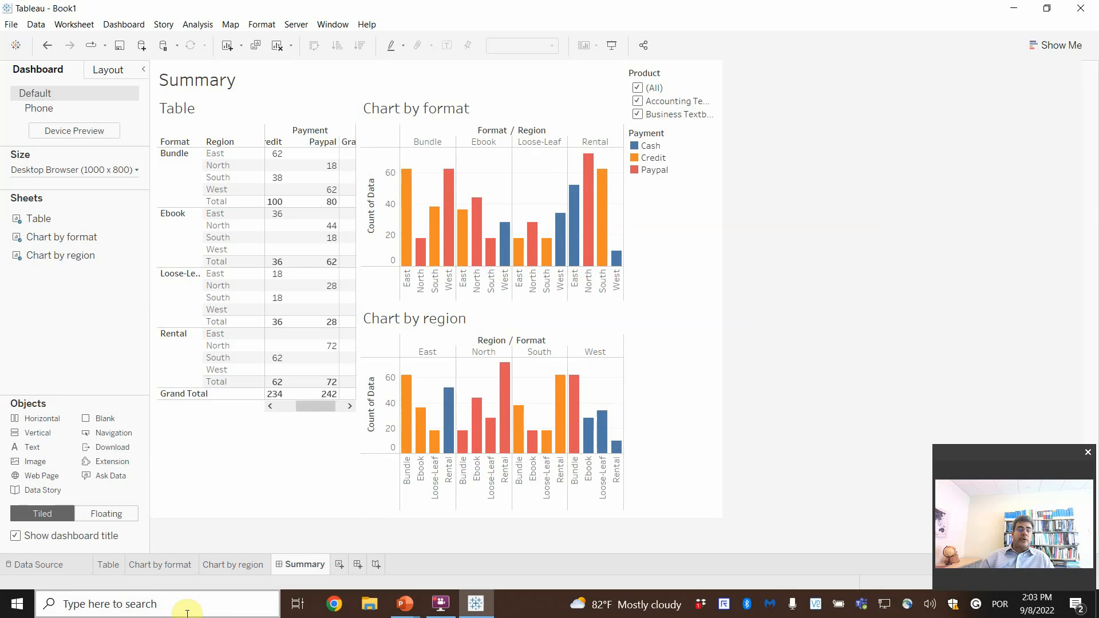
- On the Table worksheet, narrow the Payment value columns and the Region and Format row header columns
click(109, 565)
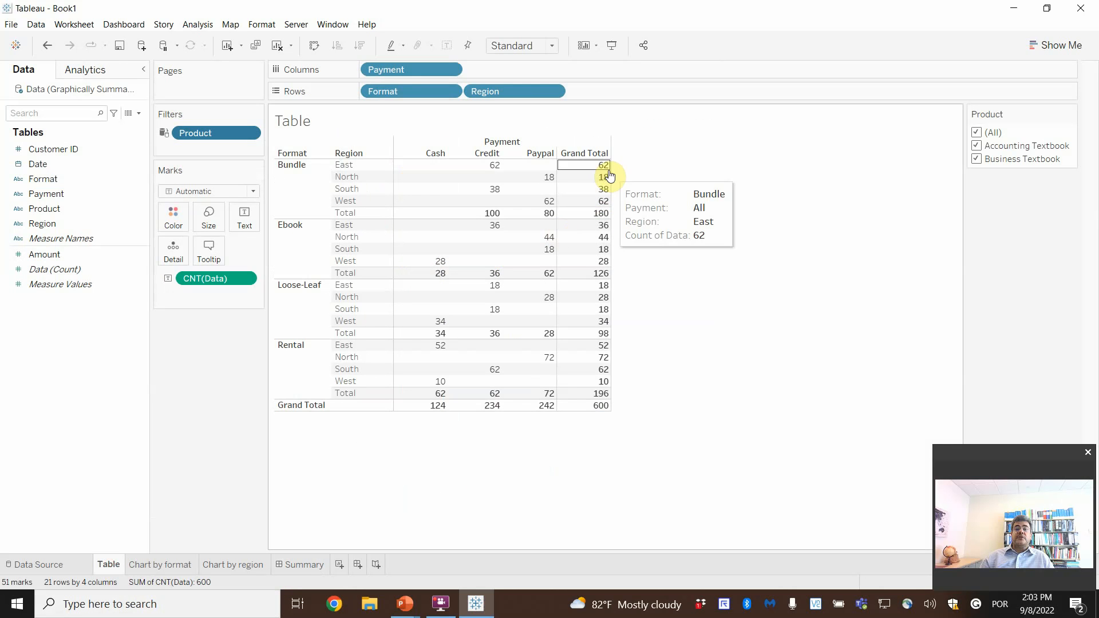
drag(613, 171, 512, 179)
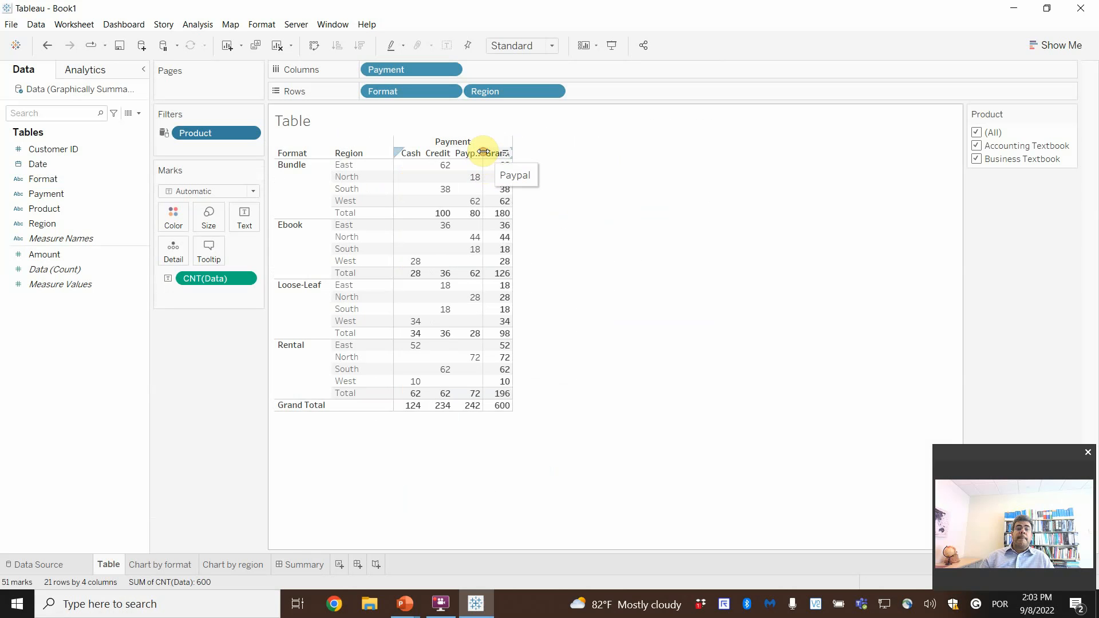
drag(483, 152, 488, 153)
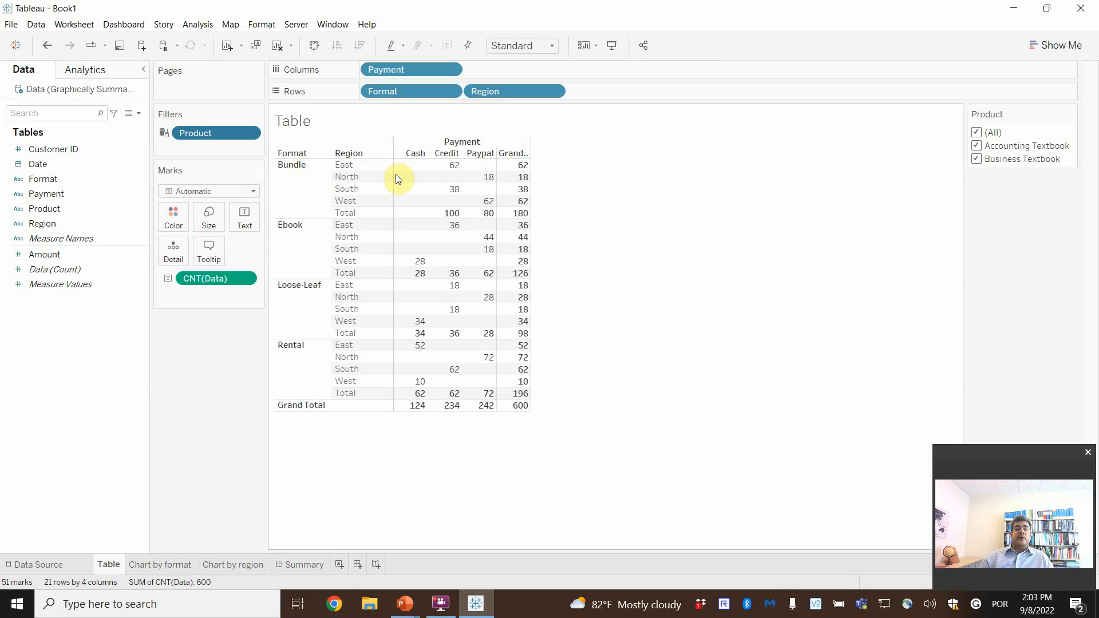
drag(388, 175, 368, 176)
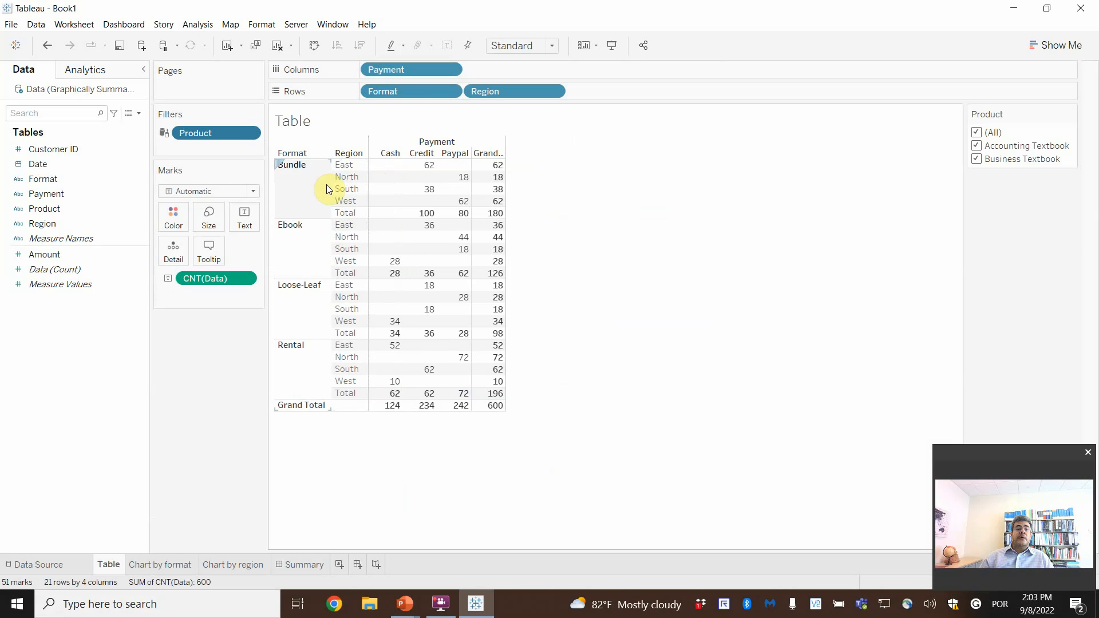
drag(332, 185, 327, 185)
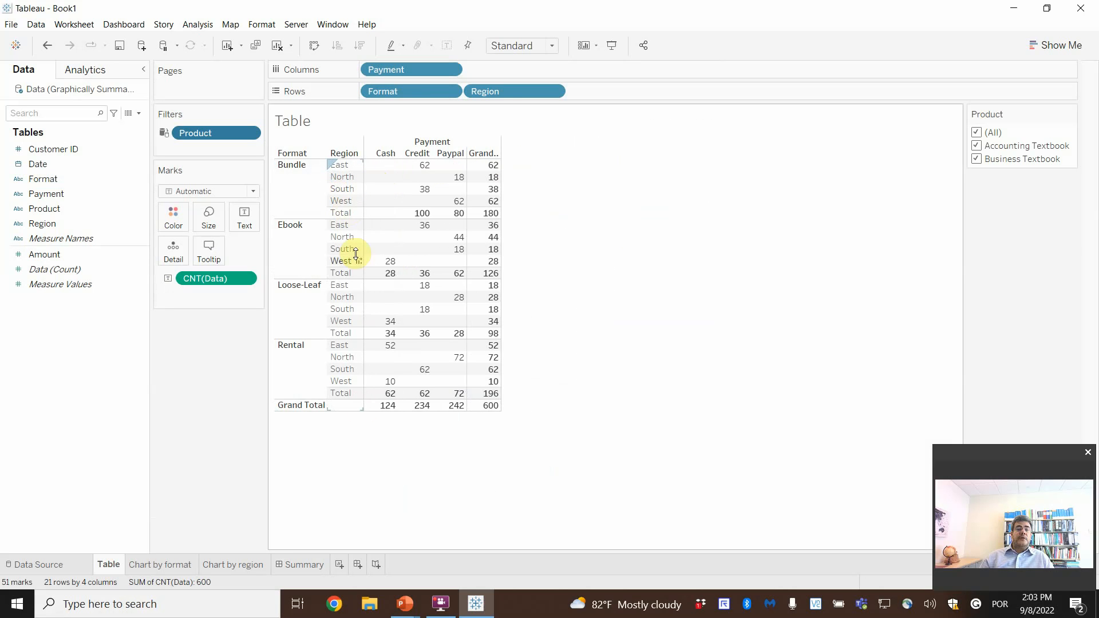
- Return to the Summary dashboard and widen the Table pane enough to fit all columns through Grand Total
click(309, 565)
click(322, 404)
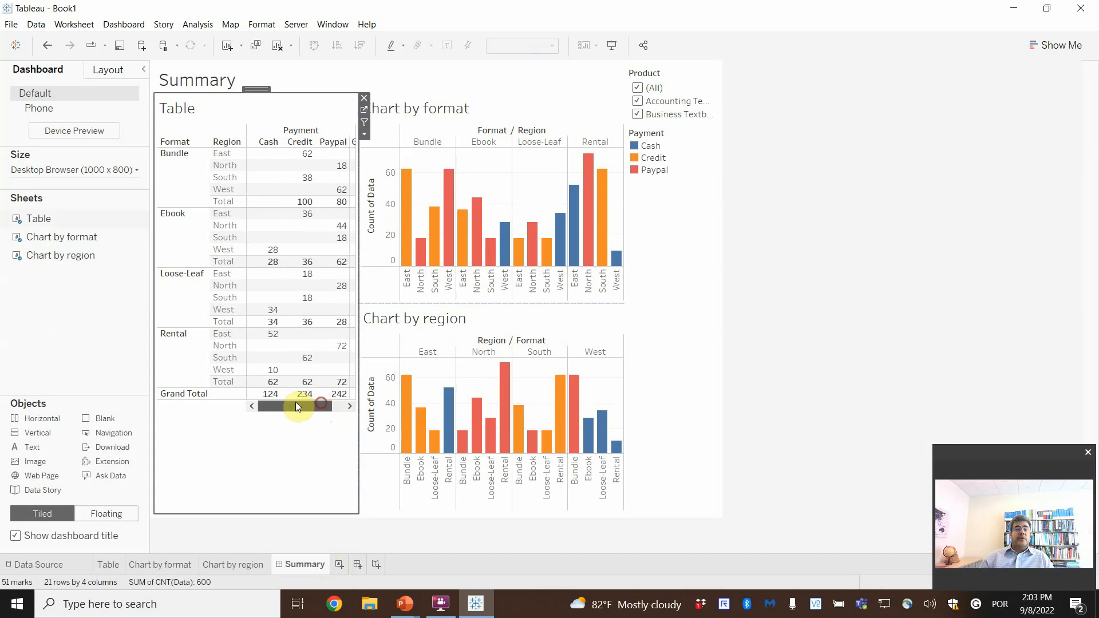
drag(297, 404, 316, 402)
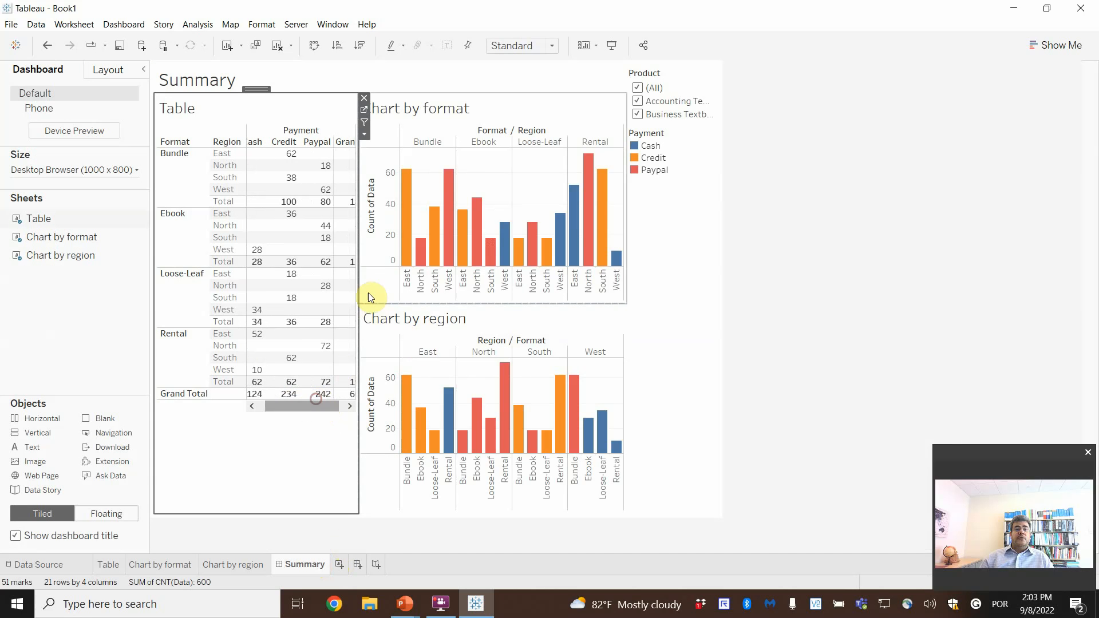
drag(360, 289, 397, 282)
click(410, 289)
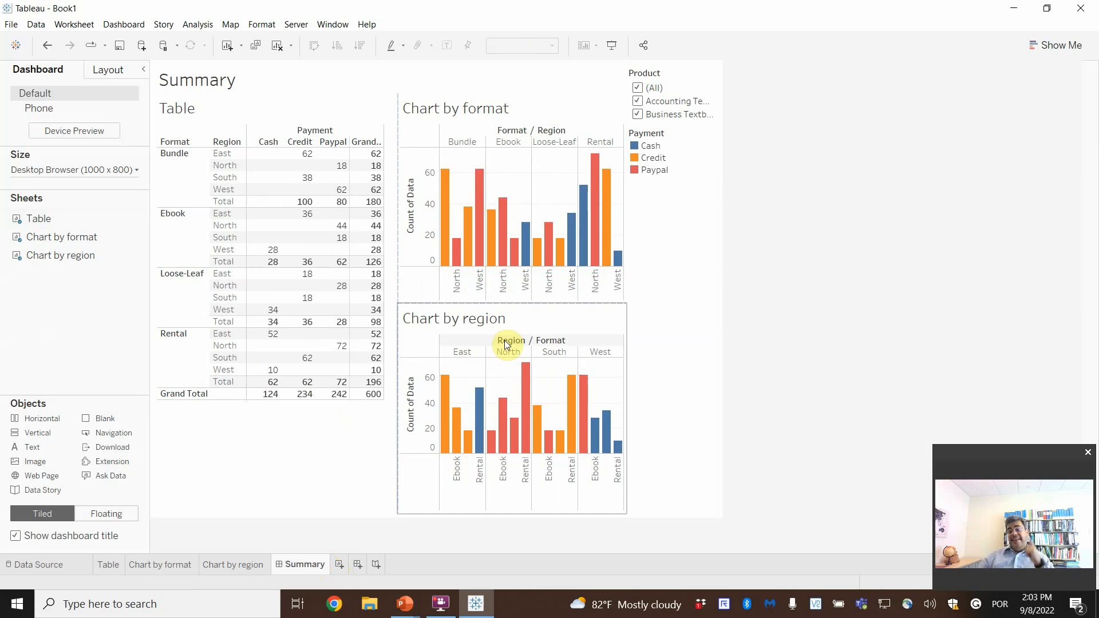
- Exclude Accounting Textbook in the Product filter and move the filter beneath the Table on the dashboard
mouse_move(596, 195)
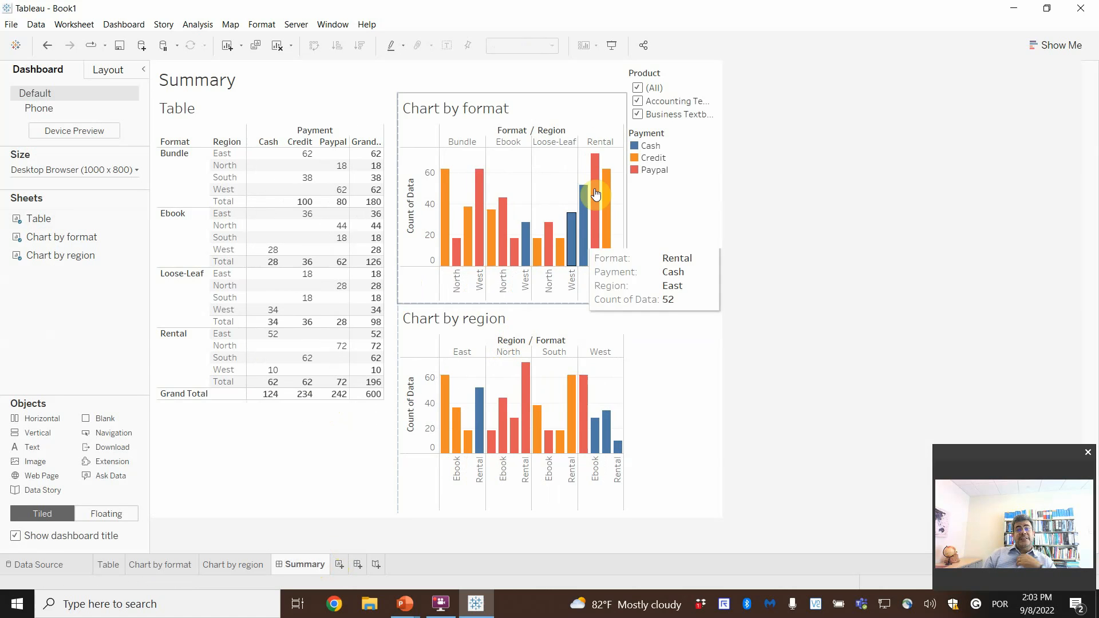
click(637, 101)
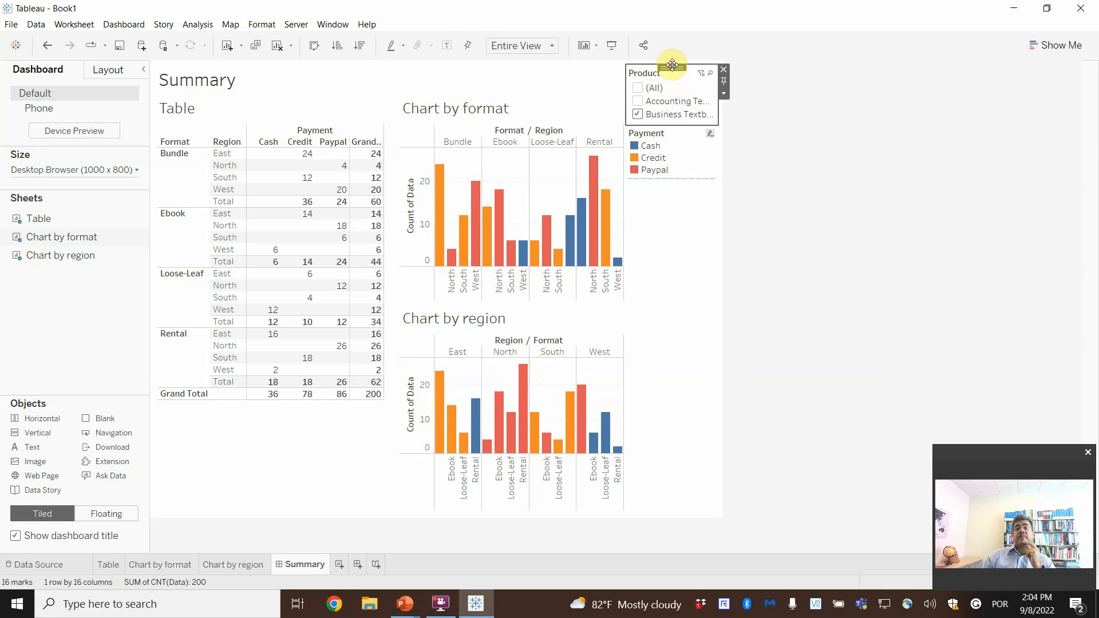
mouse_move(672, 65)
mouse_down()
mouse_move(636, 132)
mouse_move(266, 428)
mouse_up()
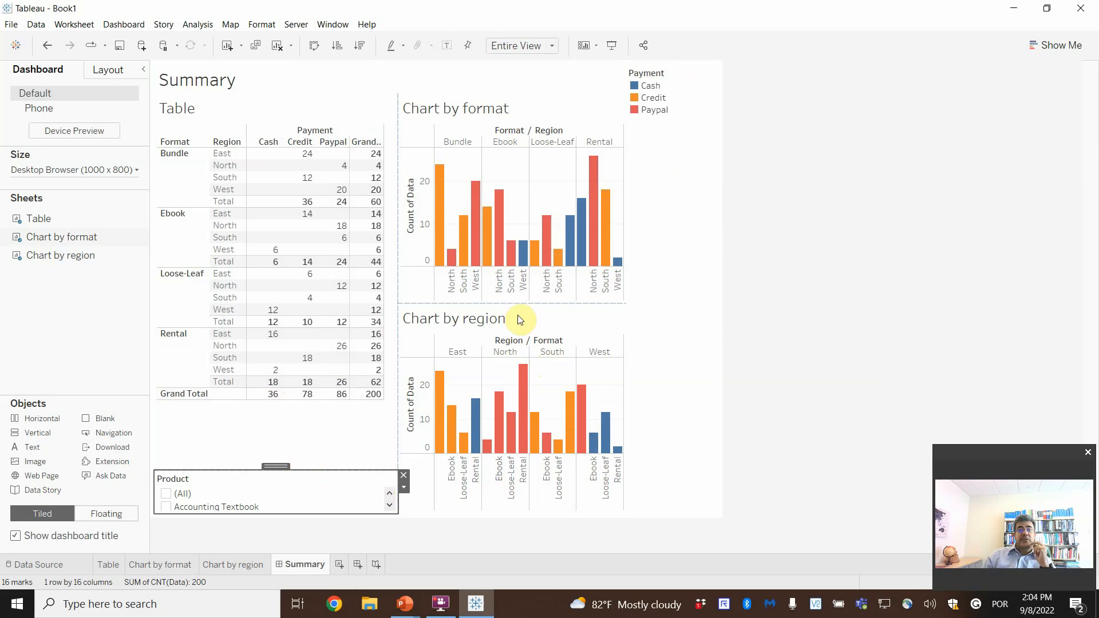
- Move the Payment colour legend into the Table's column, placing it beneath the Product filter
click(679, 71)
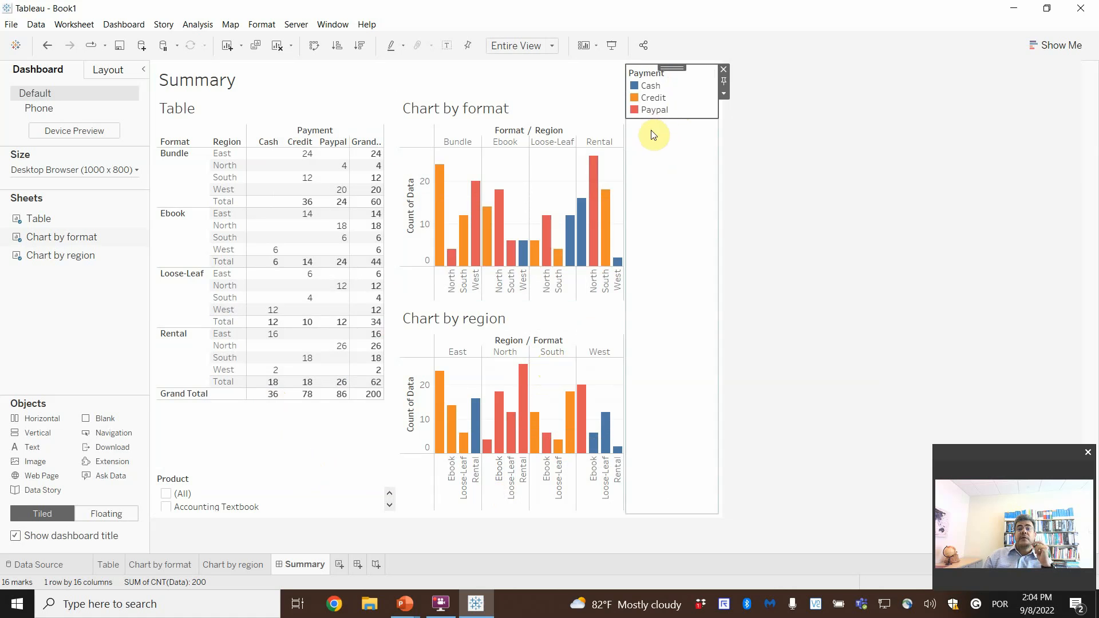
double_click(672, 67)
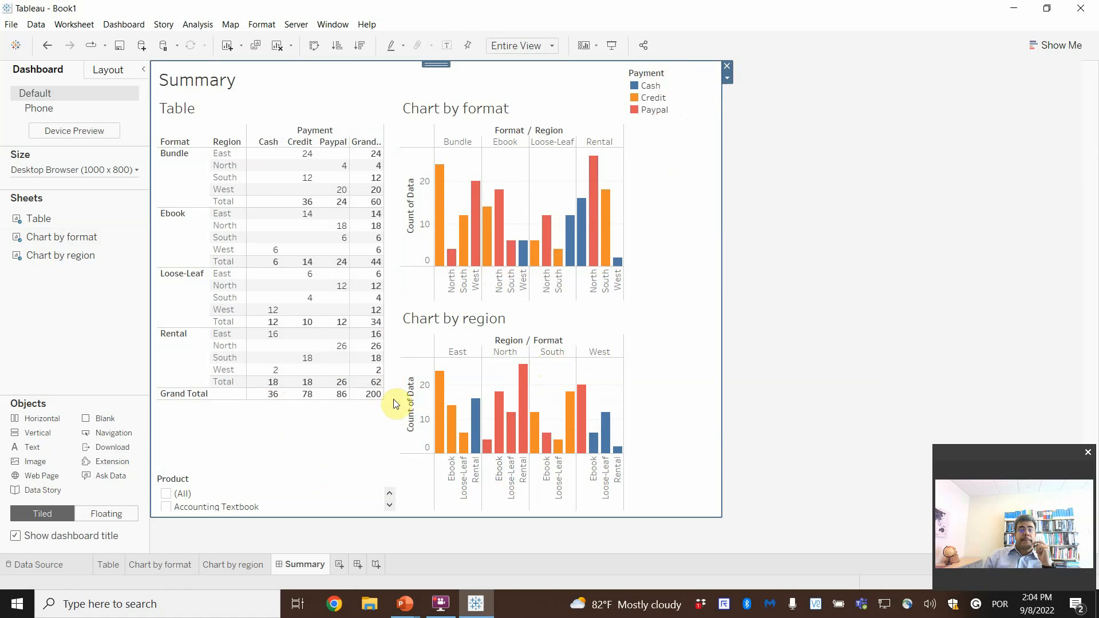
click(669, 73)
drag(671, 65, 305, 425)
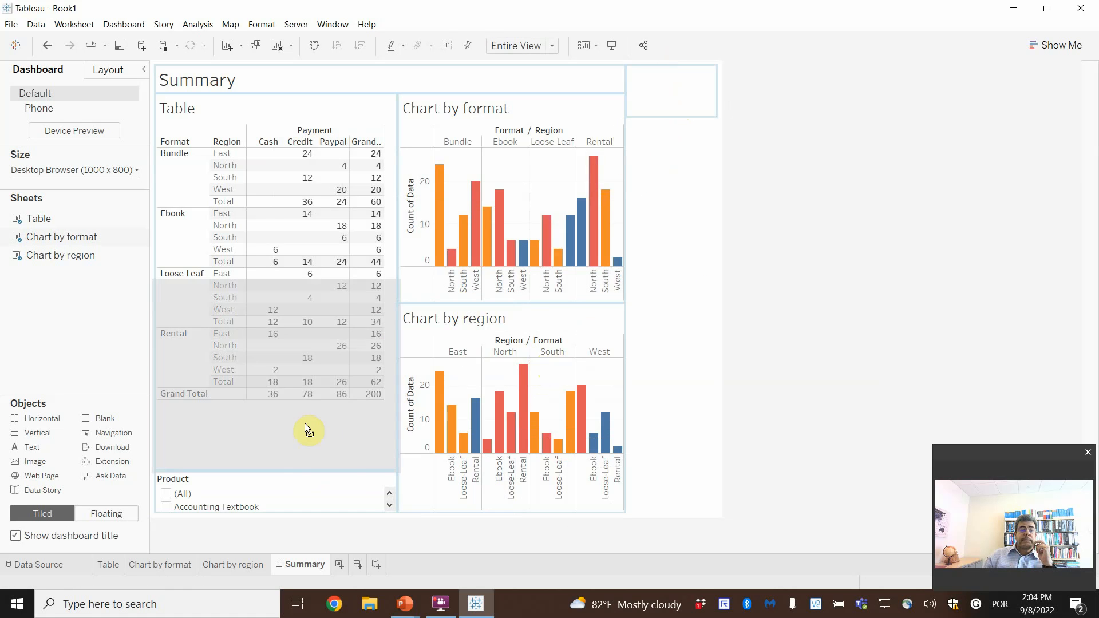
drag(289, 478, 310, 451)
click(249, 501)
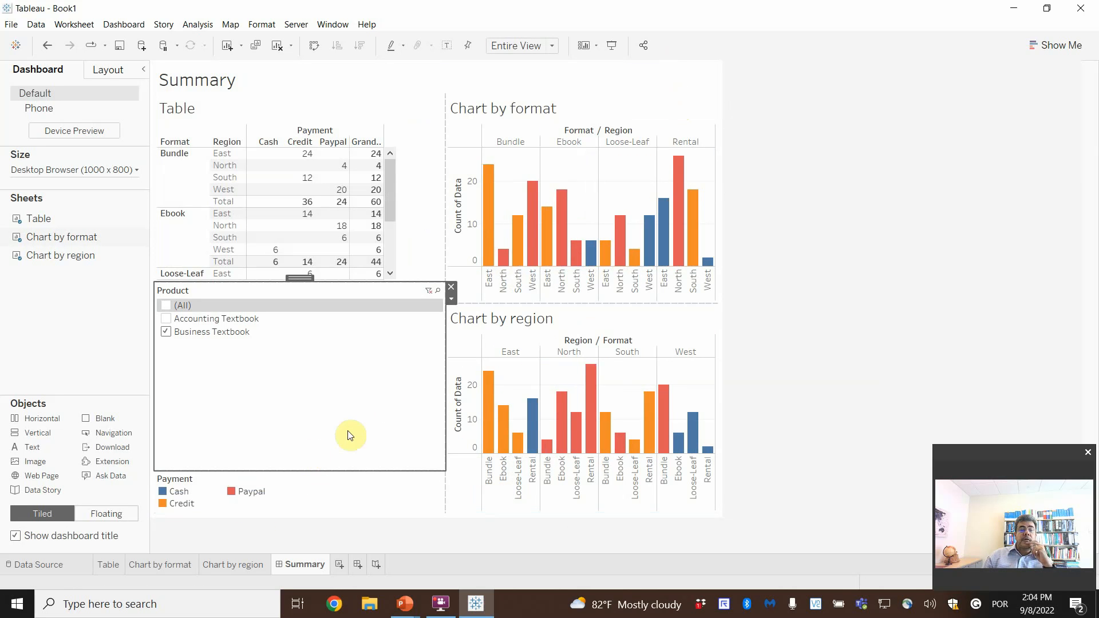
- Adjust the divider between the Table and the charts so the Table pane is just wide enough for its columns
drag(447, 350, 392, 353)
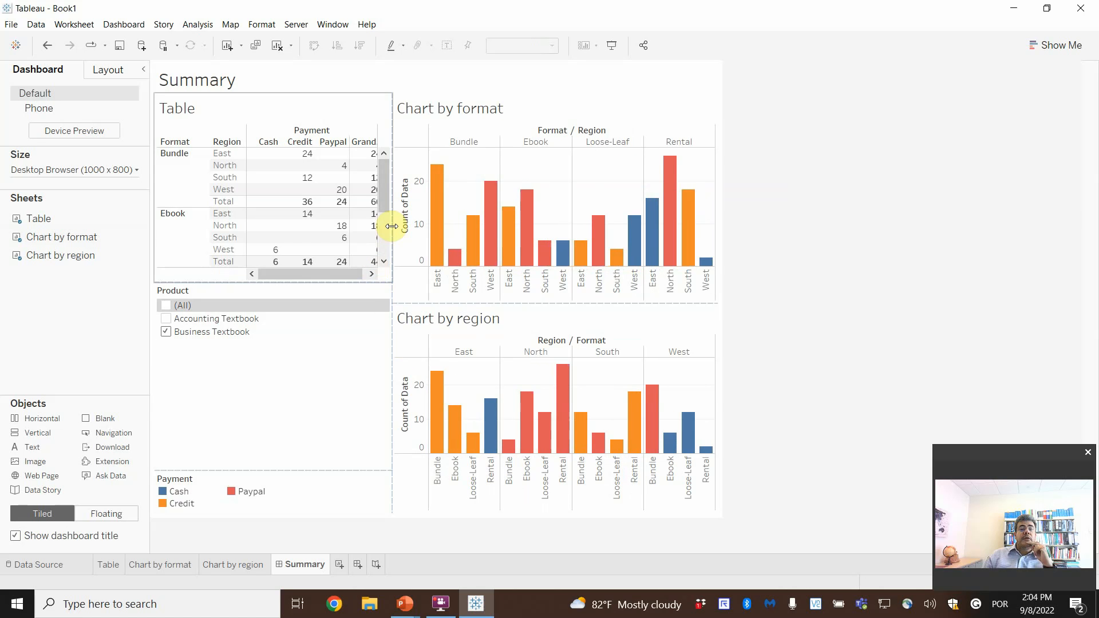
drag(391, 226, 456, 229)
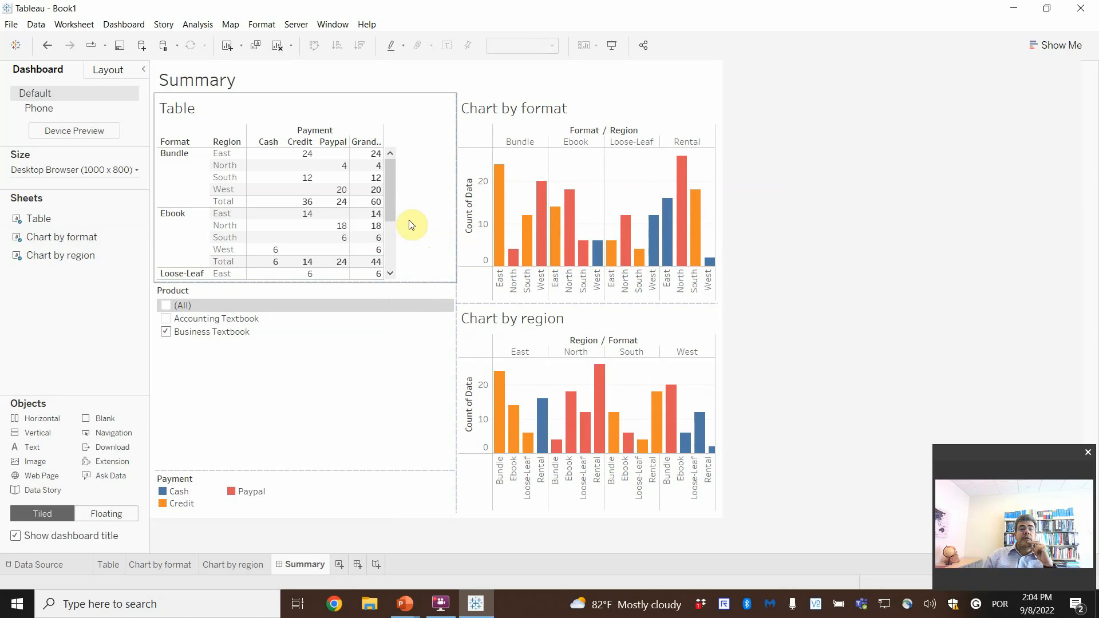
click(375, 214)
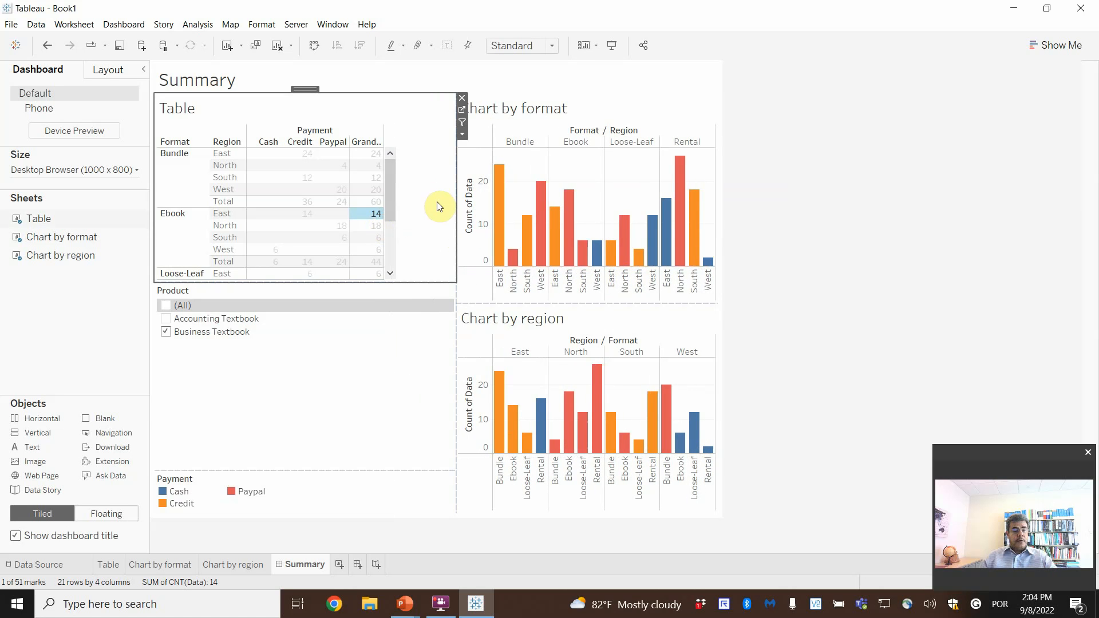
key(ctrl+z)
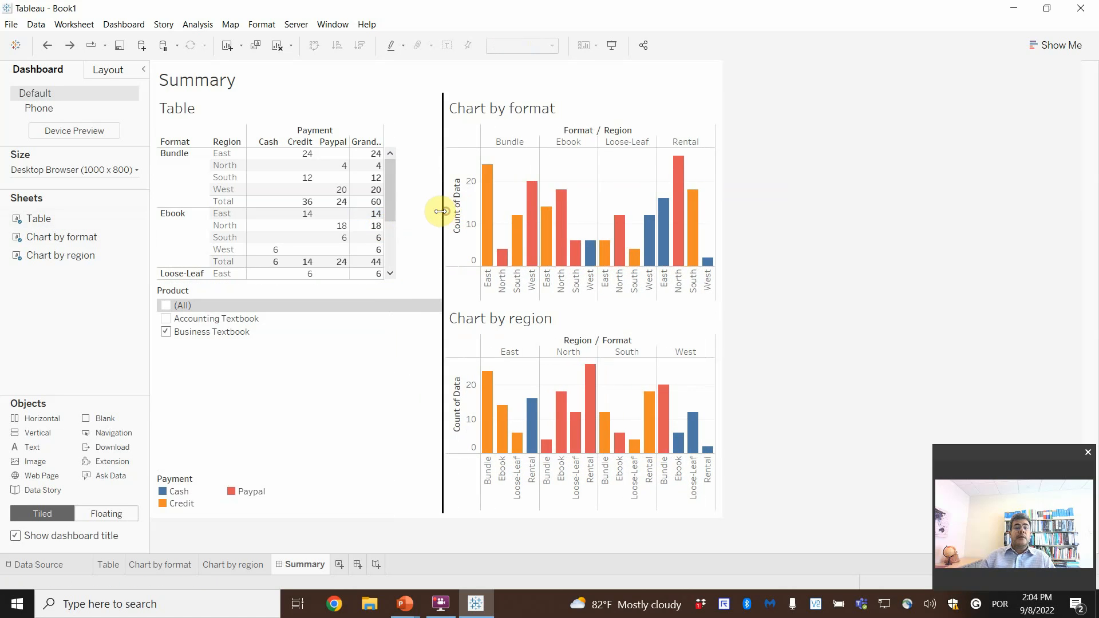
drag(440, 210, 412, 216)
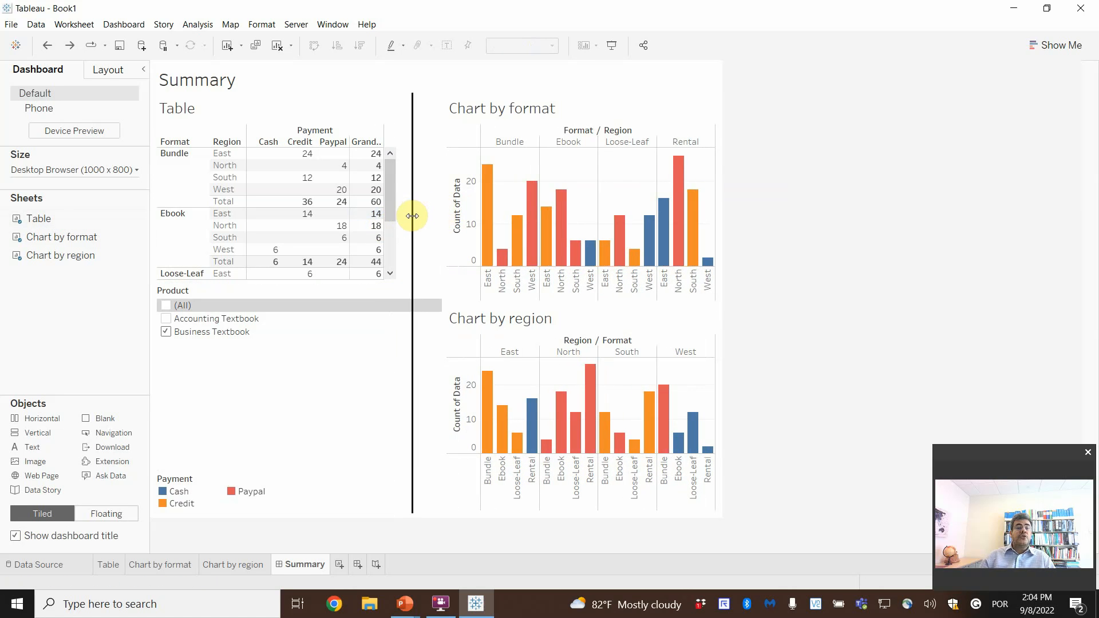
- Reduce the heights of the Product filter and the Payment legend so the Table pane fits all rows
click(289, 284)
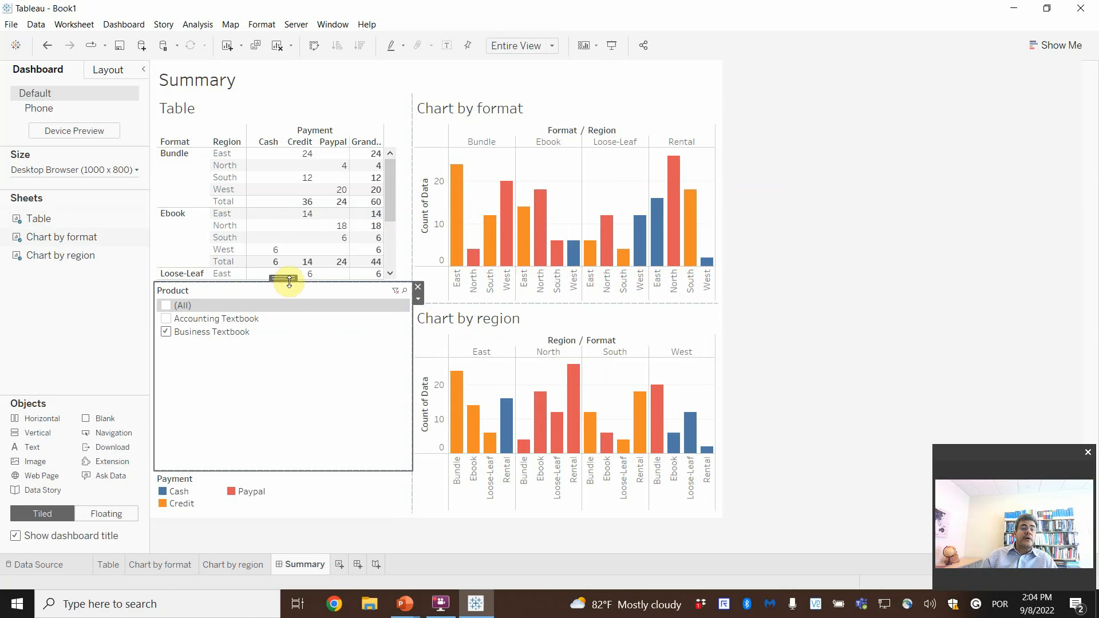
drag(304, 279, 303, 412)
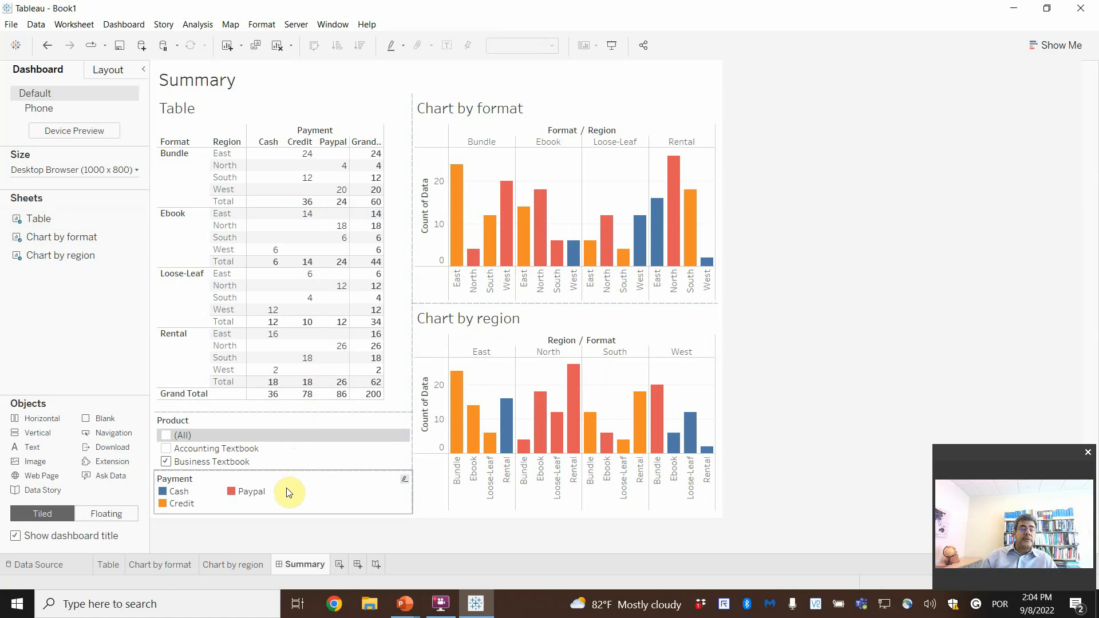
click(286, 487)
drag(308, 469, 311, 478)
click(301, 408)
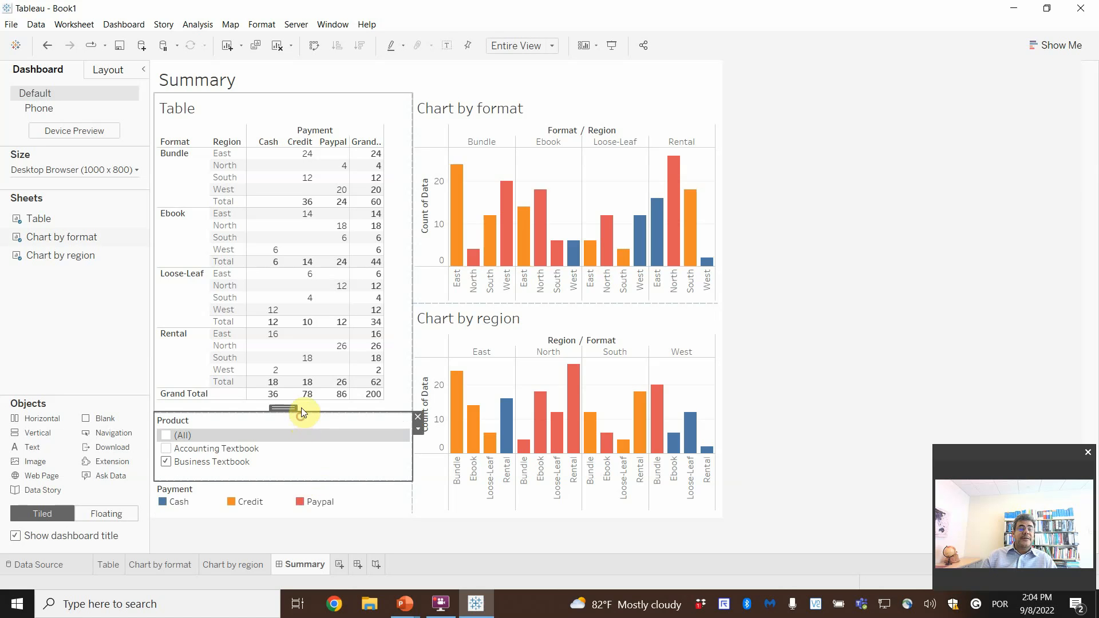
drag(309, 409, 308, 423)
click(457, 426)
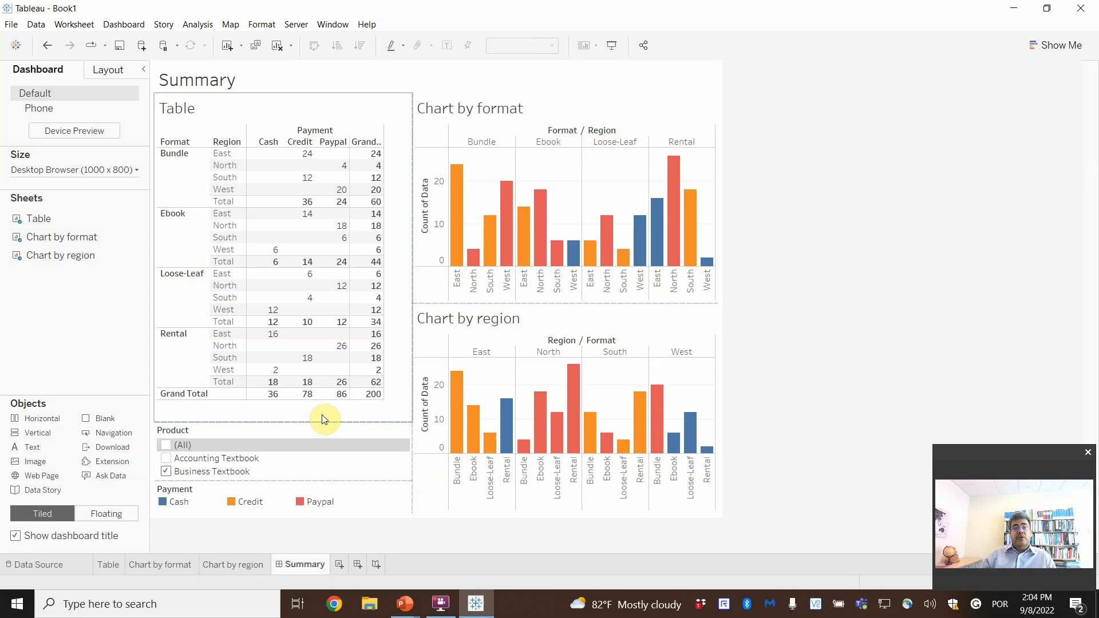
- Include Accounting Textbook in the dashboard's Product filter again and exclude Business Textbook
click(166, 459)
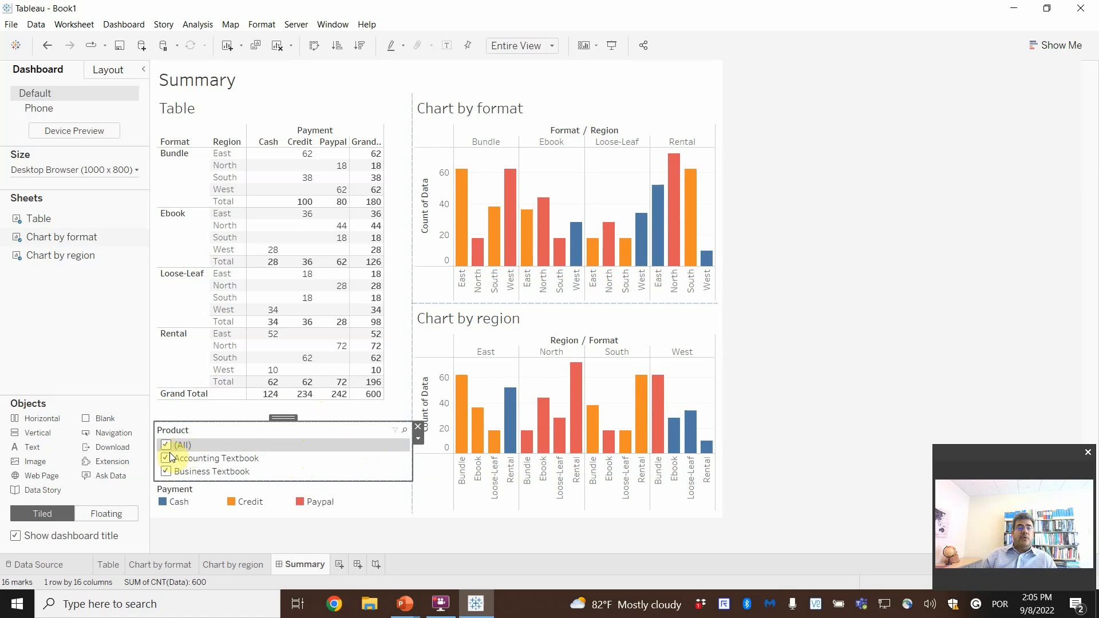
click(165, 471)
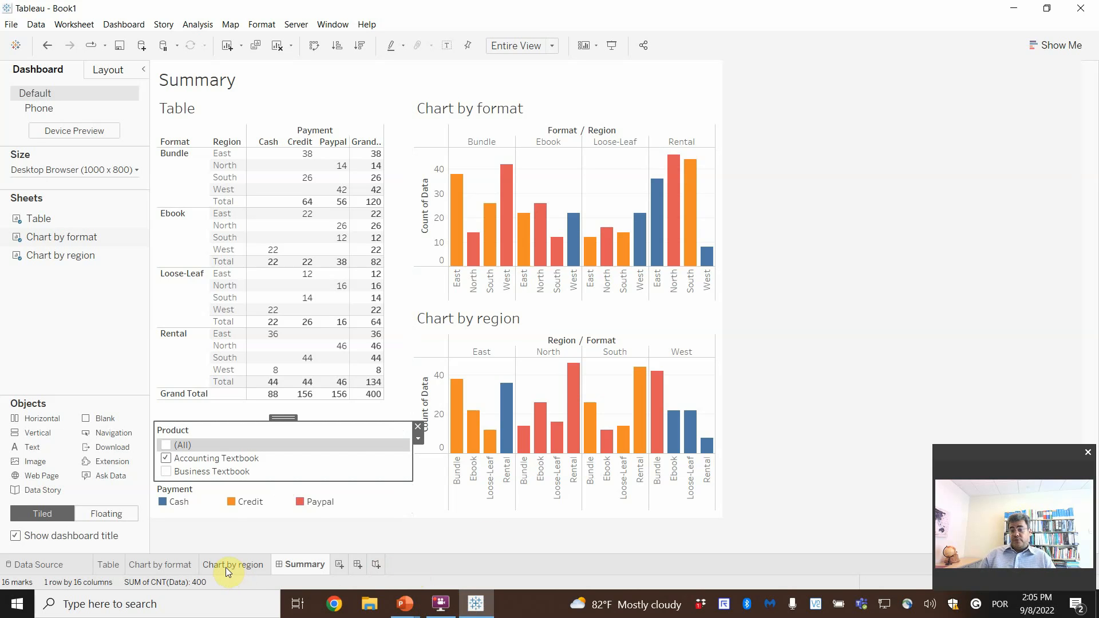
mouse_move(228, 568)
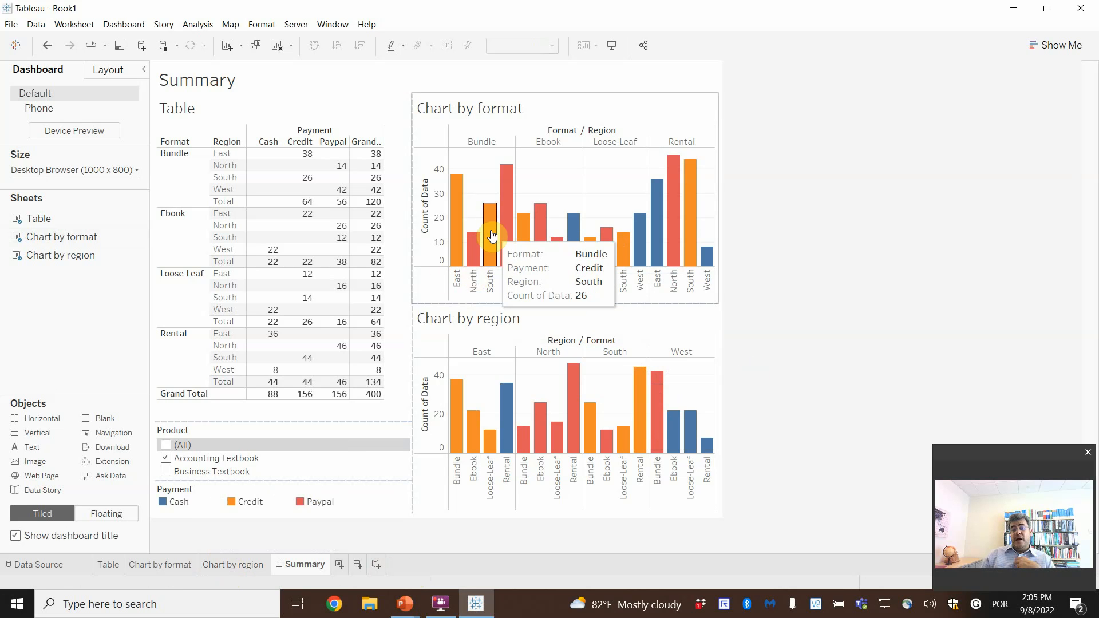
- Review the Chart by region, Chart by format and Table worksheets and the data source, ending on the Summary dashboard
click(214, 564)
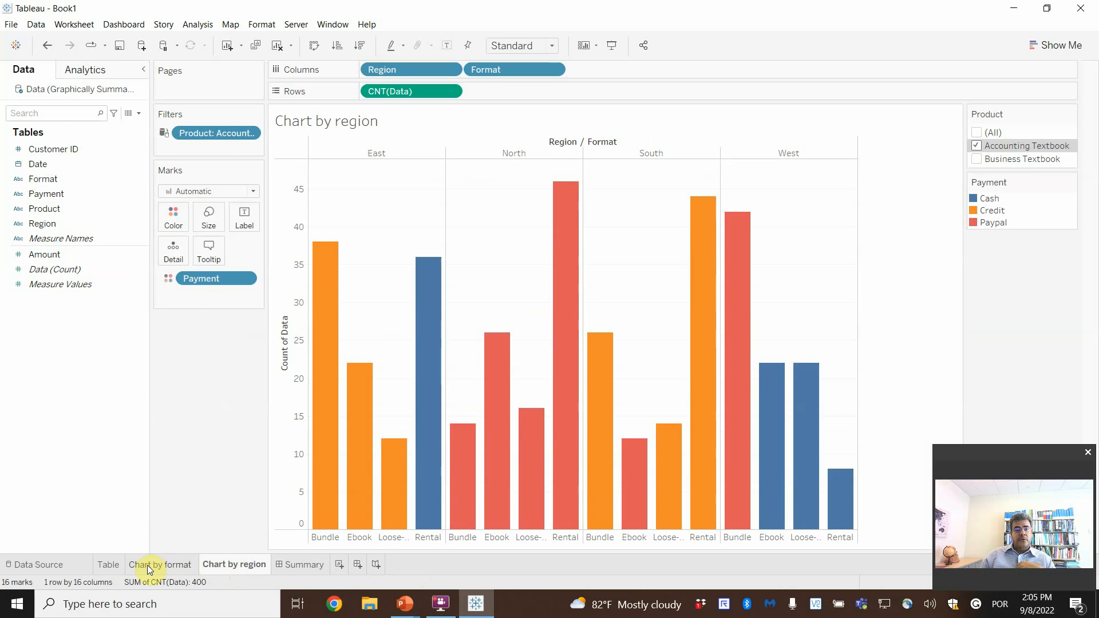
click(146, 565)
click(88, 561)
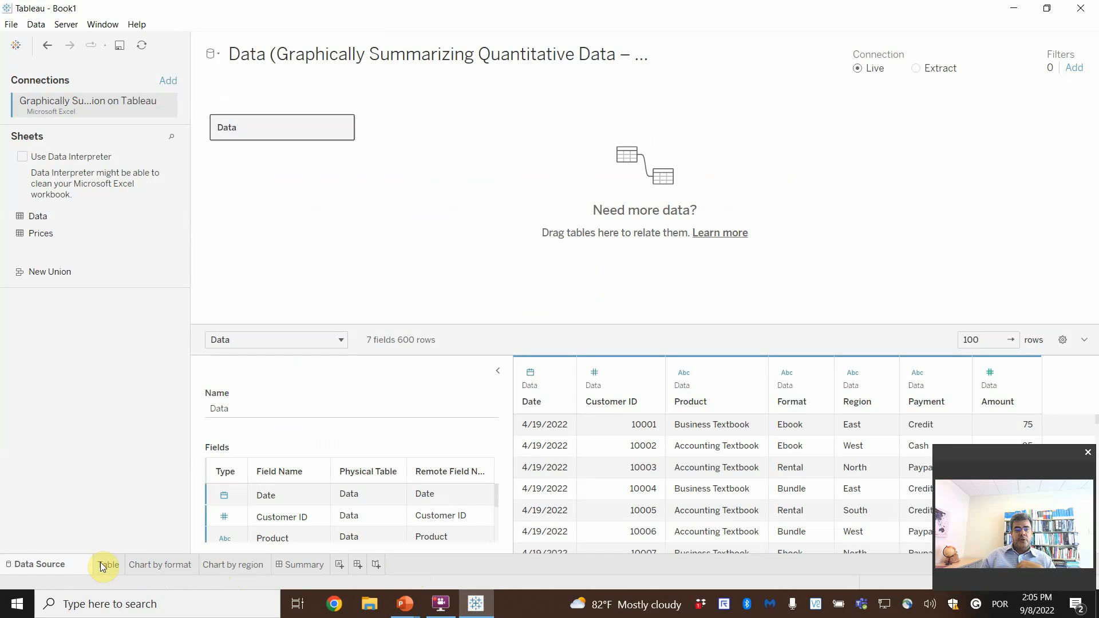
click(105, 562)
click(170, 565)
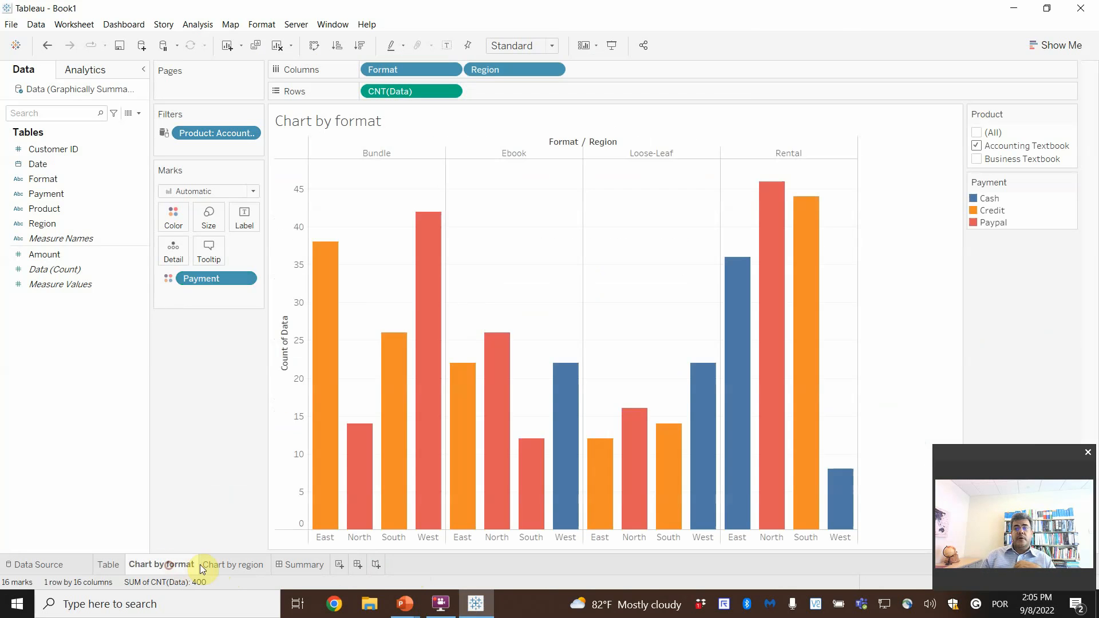
click(246, 562)
click(292, 565)
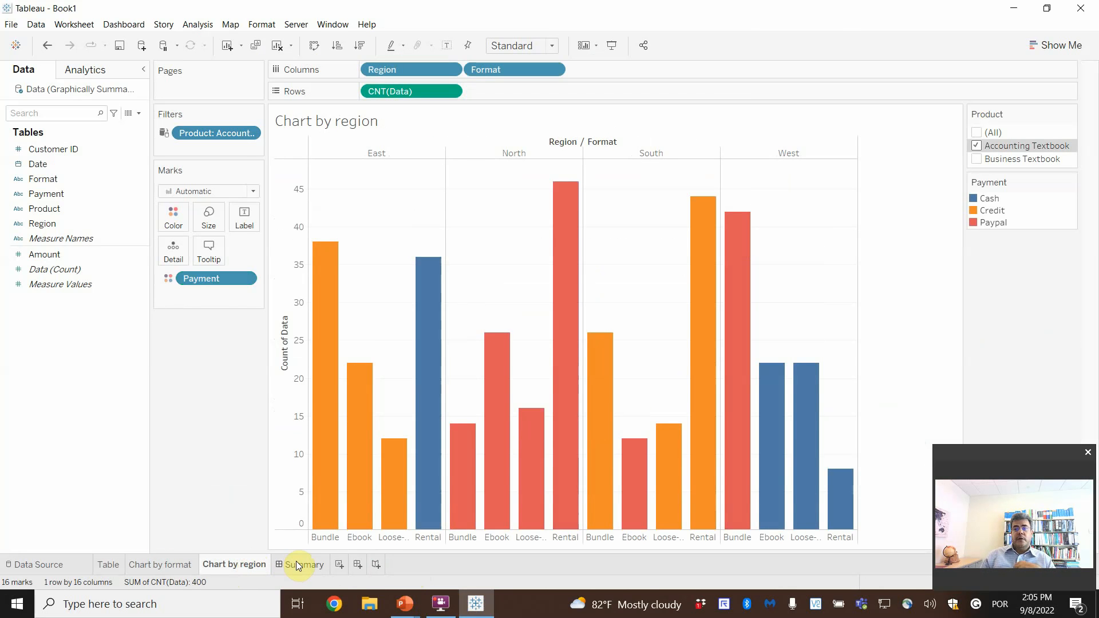
click(233, 565)
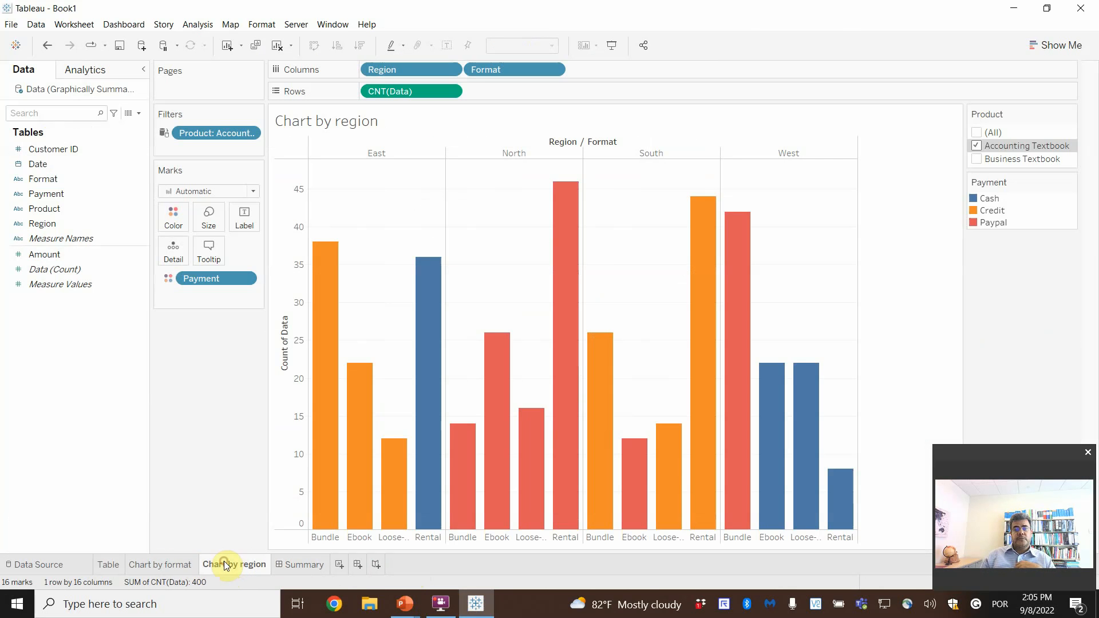
click(169, 565)
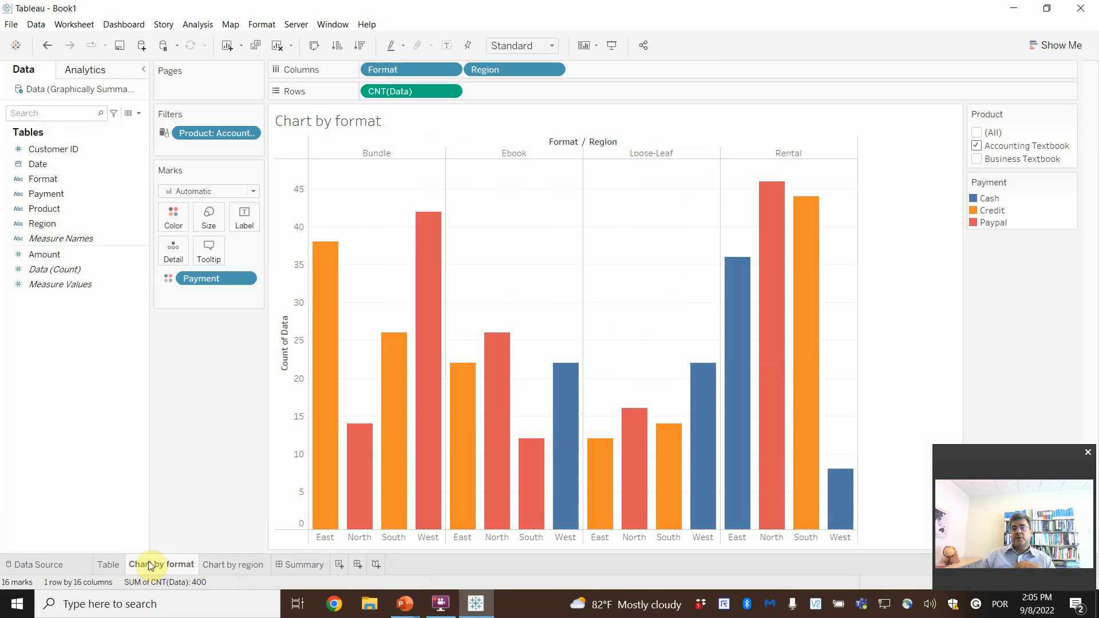
click(233, 567)
click(315, 566)
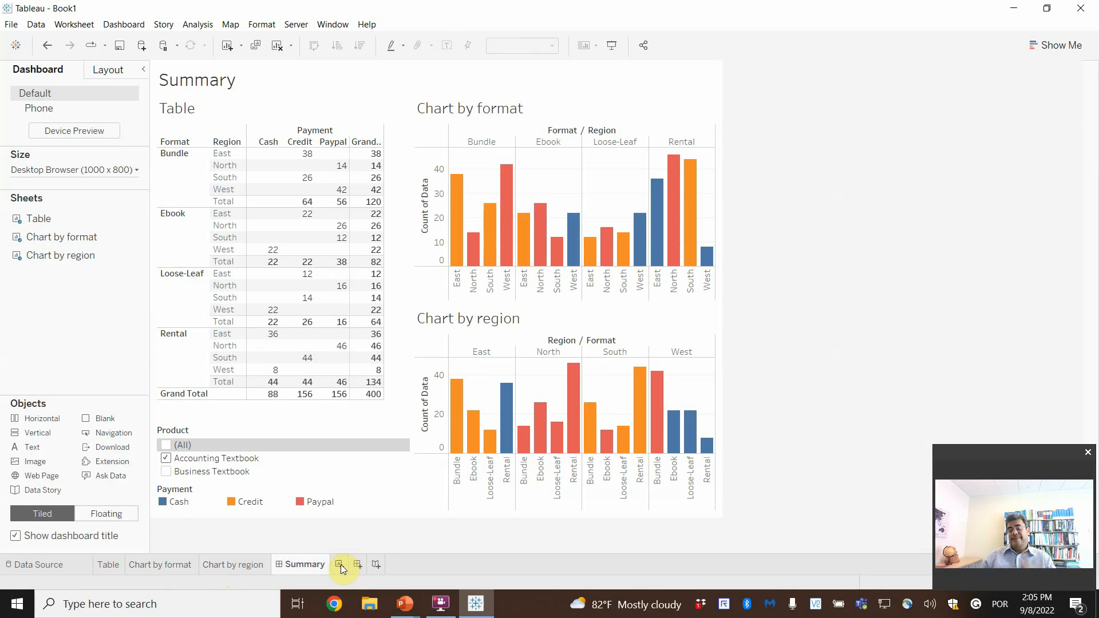
- Switch to the running PowerPoint slide show and advance to the closing "Thank you" slide
mouse_move(413, 607)
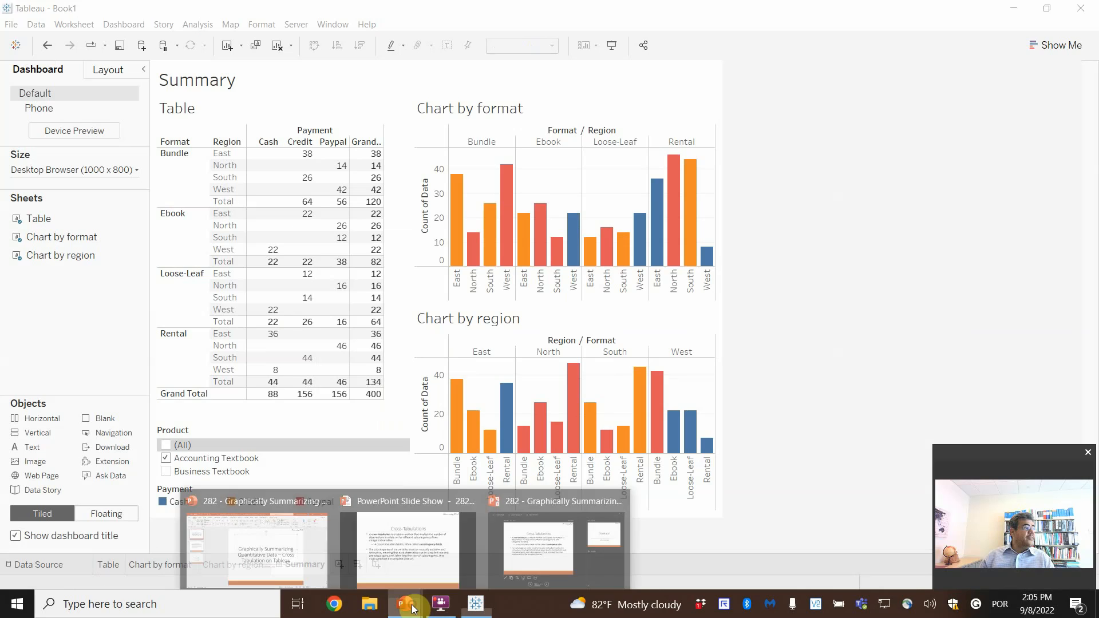
click(466, 562)
click(606, 433)
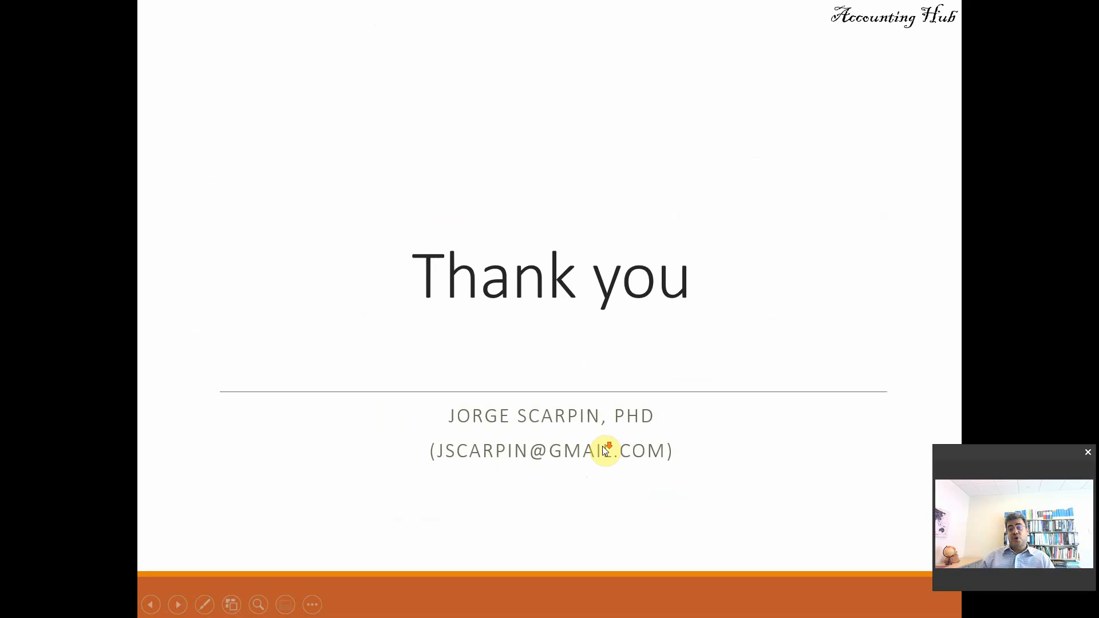